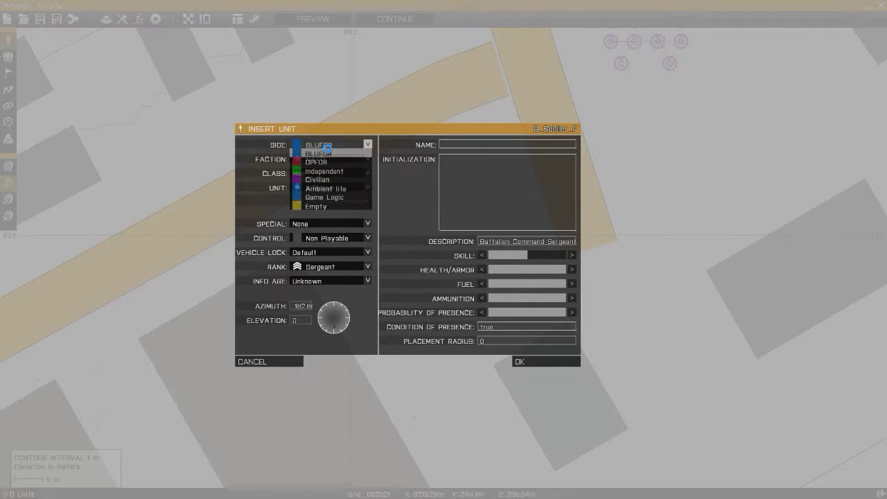
Examine the side options for a new unit, including Empty, without inserting it.
click(291, 363)
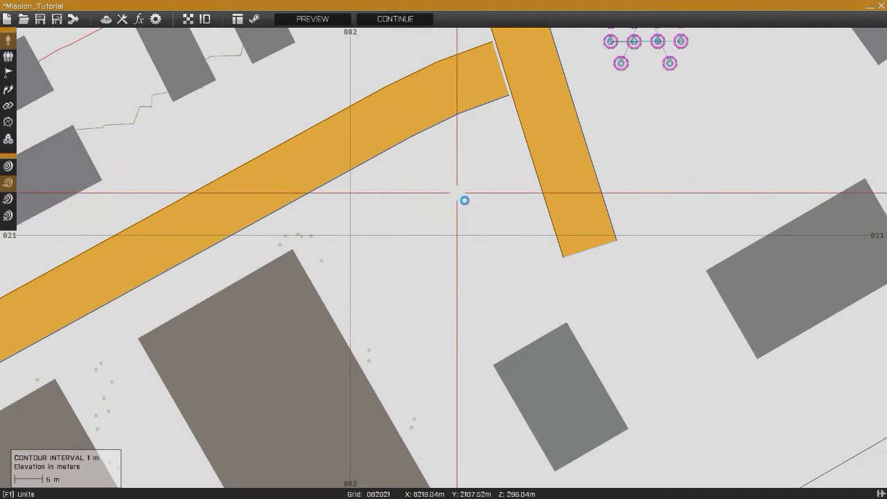
double_click(437, 196)
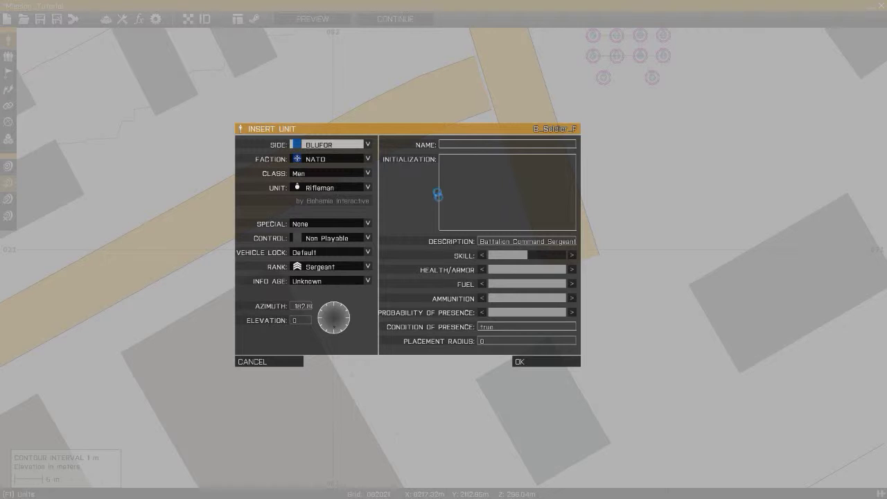
click(346, 145)
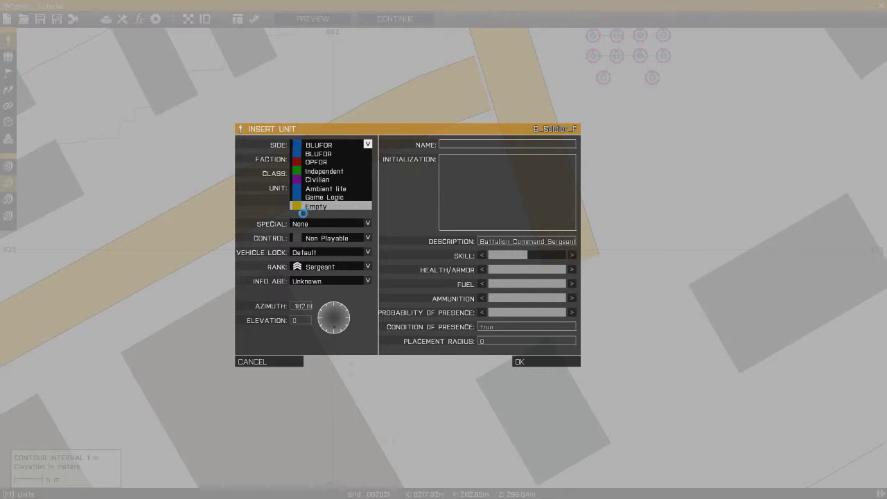
click(271, 363)
Change the control setting of the NATO player rifleman to Playable.
right_drag(471, 140, 348, 271)
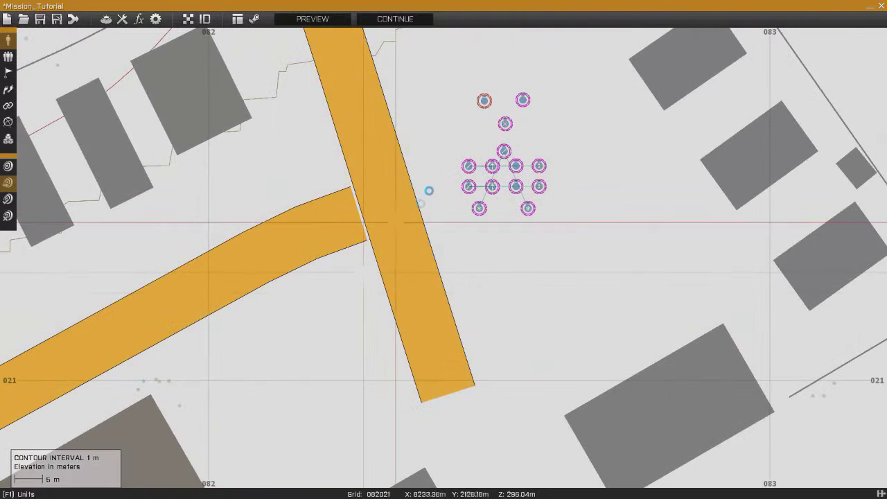
double_click(483, 101)
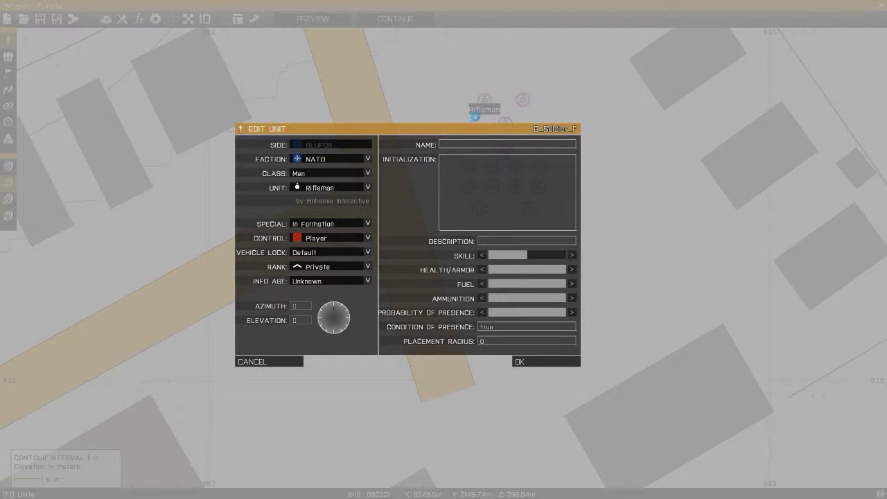
click(327, 244)
click(335, 270)
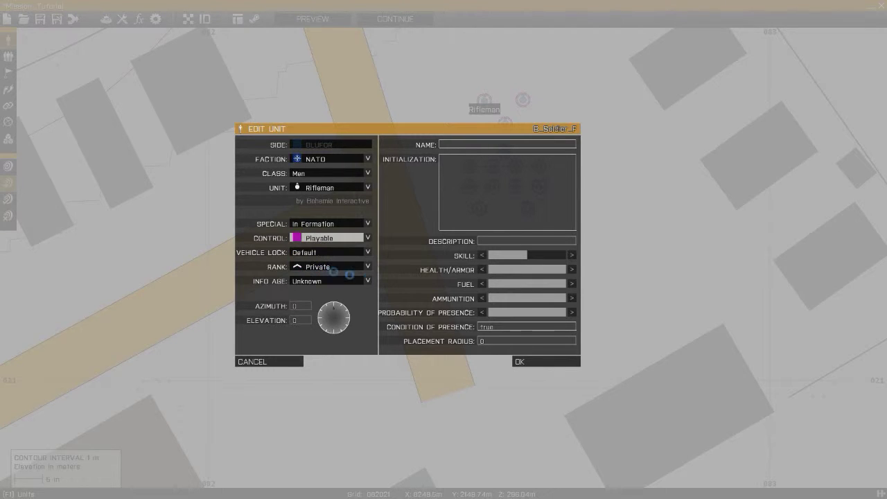
click(521, 361)
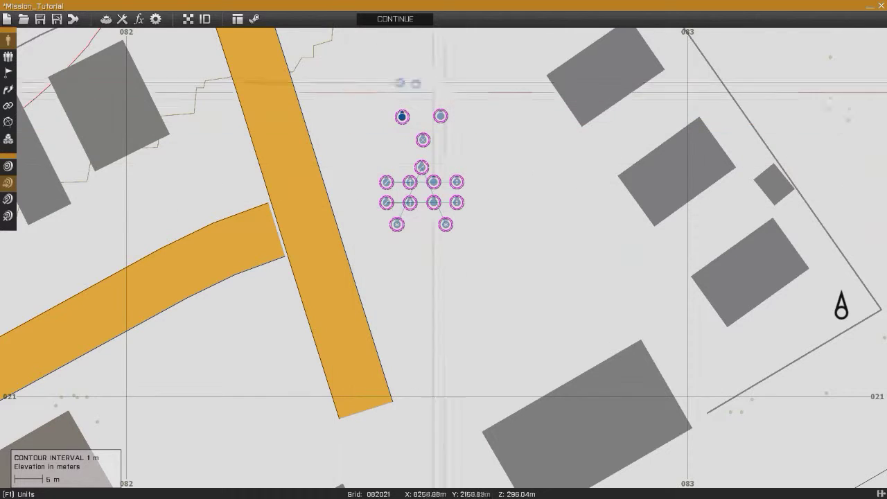
Check which sides a new unit can take when the mission has no player unit, without inserting it.
right_drag(401, 183, 513, 114)
double_click(366, 240)
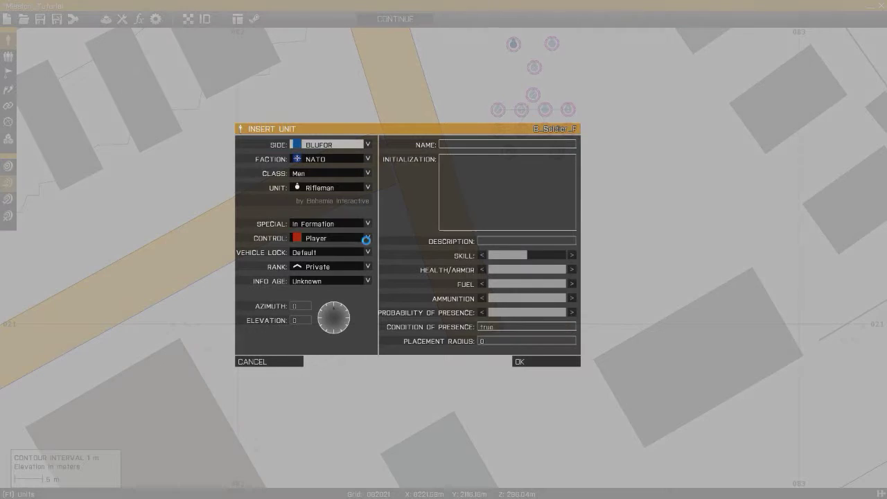
click(343, 148)
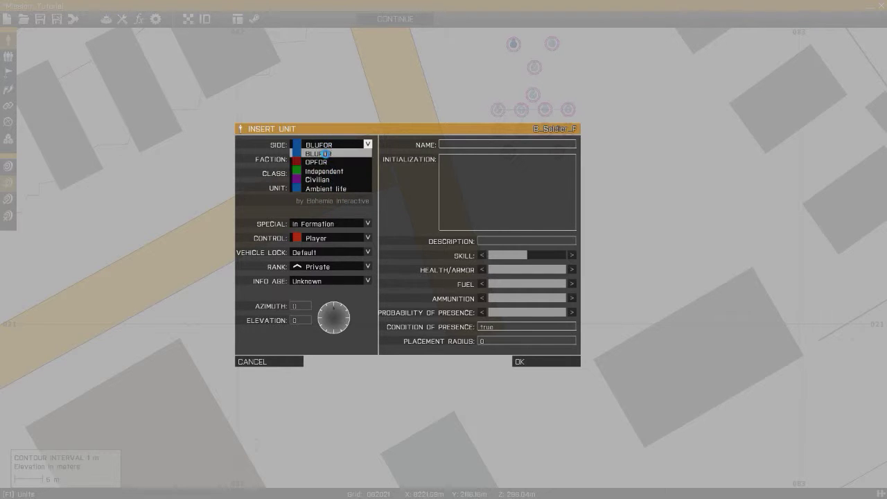
click(369, 146)
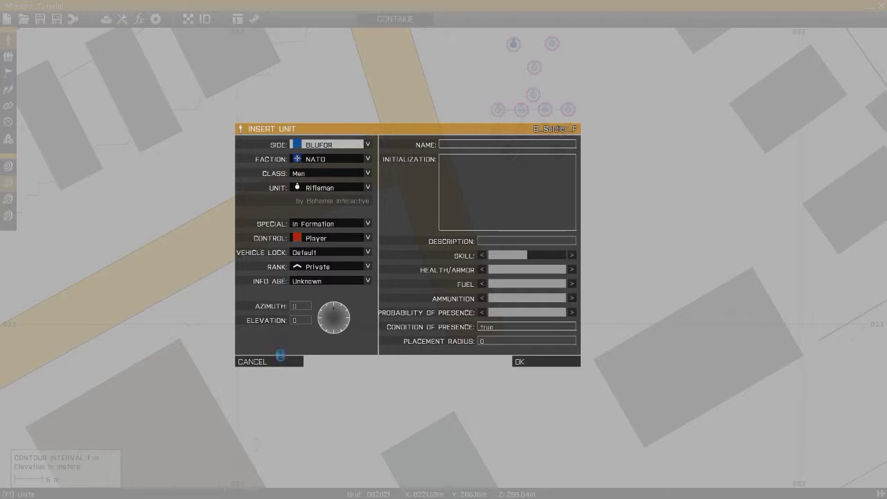
click(279, 360)
Set the control of the NATO rifleman north of the squad to Player.
double_click(483, 140)
click(367, 237)
click(321, 255)
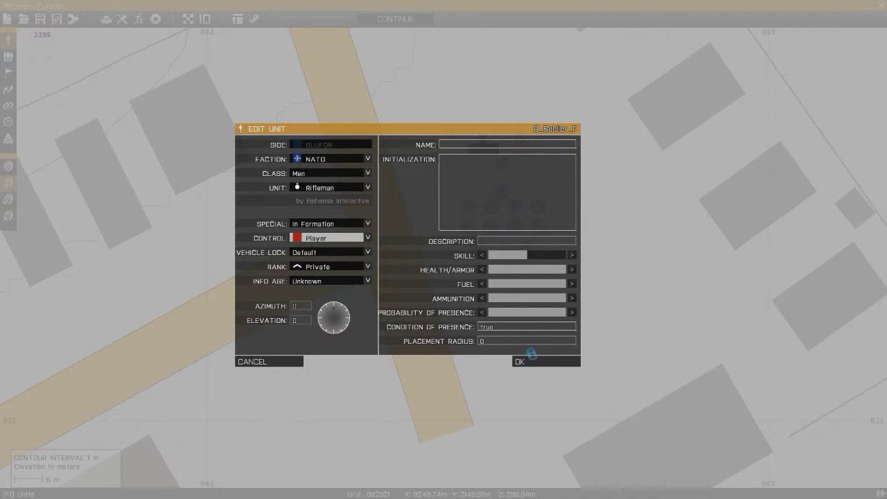
click(530, 362)
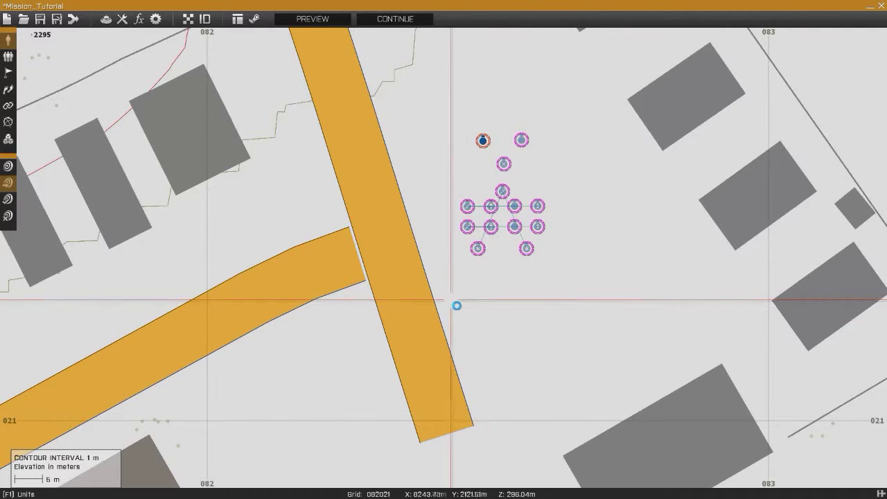
Start a new unit on the open ground southwest of the squad, beside the road junction, with its side set to Empty.
right_drag(453, 300, 452, 295)
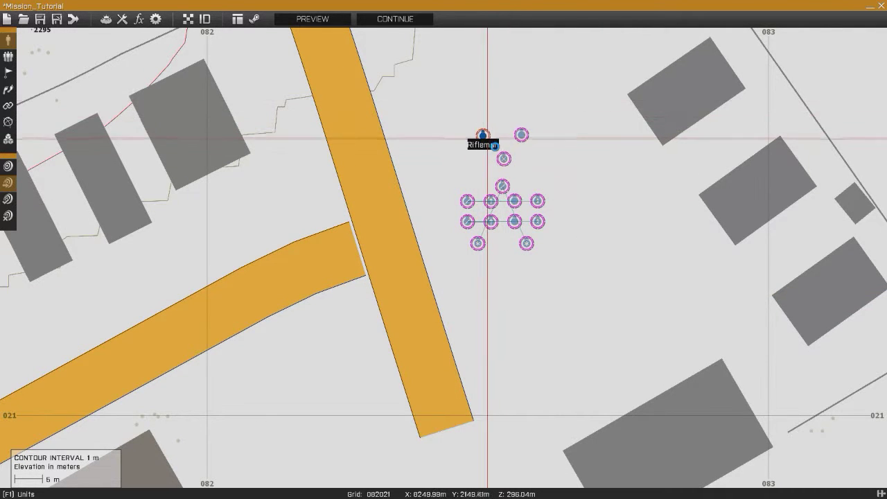
right_drag(438, 223, 476, 160)
right_drag(412, 229, 444, 208)
double_click(391, 262)
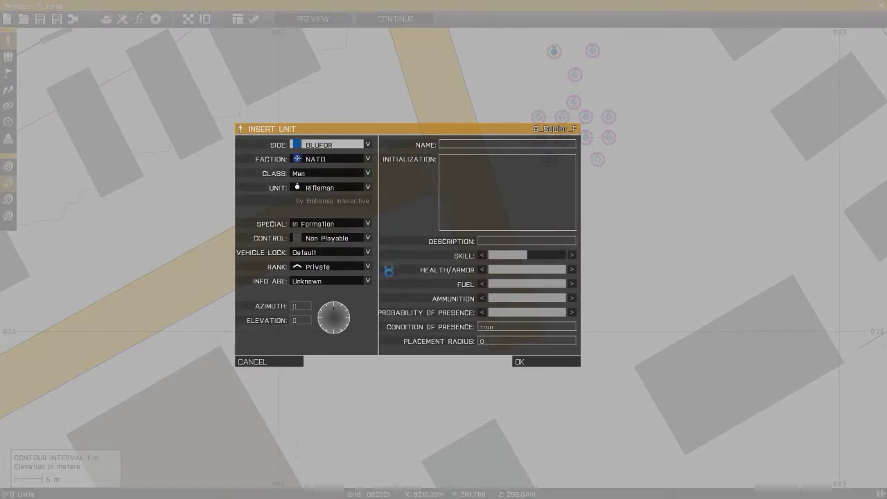
click(343, 145)
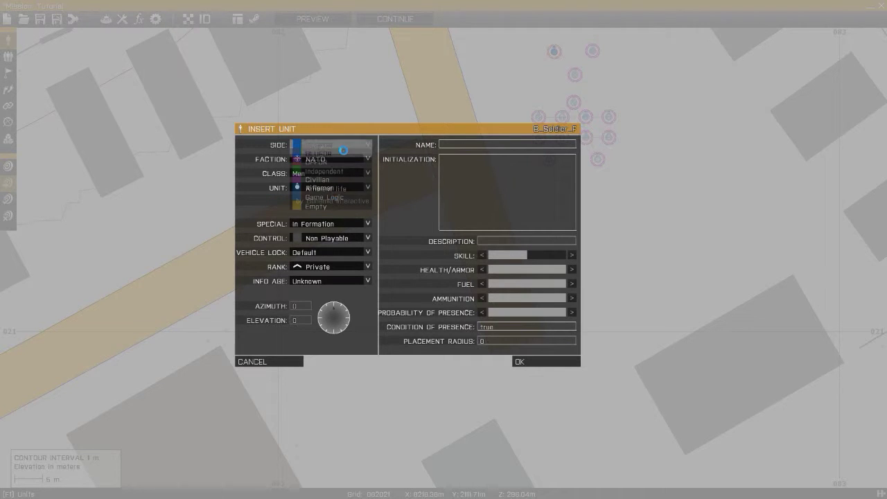
click(330, 209)
Examine the range of object classes available for the Empty side, from vehicles and items to objects and structures.
click(324, 178)
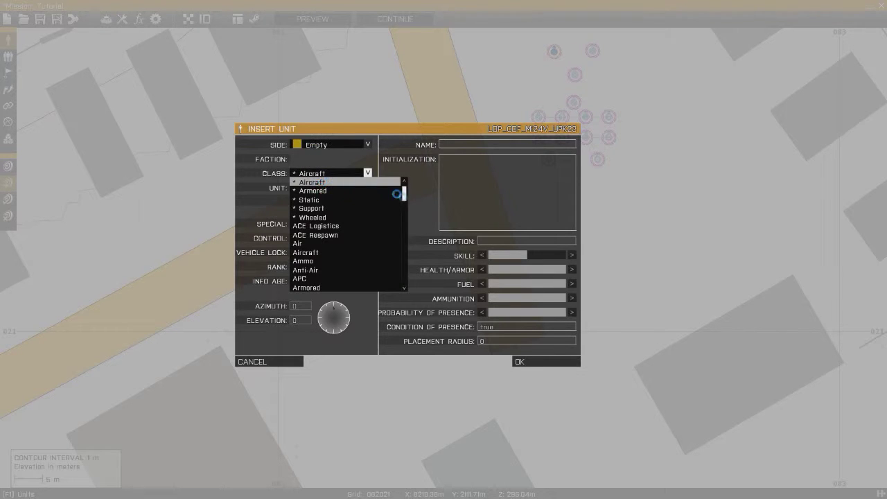
click(412, 202)
click(368, 177)
mouse_move(405, 194)
mouse_down()
mouse_move(407, 290)
mouse_move(412, 196)
mouse_up()
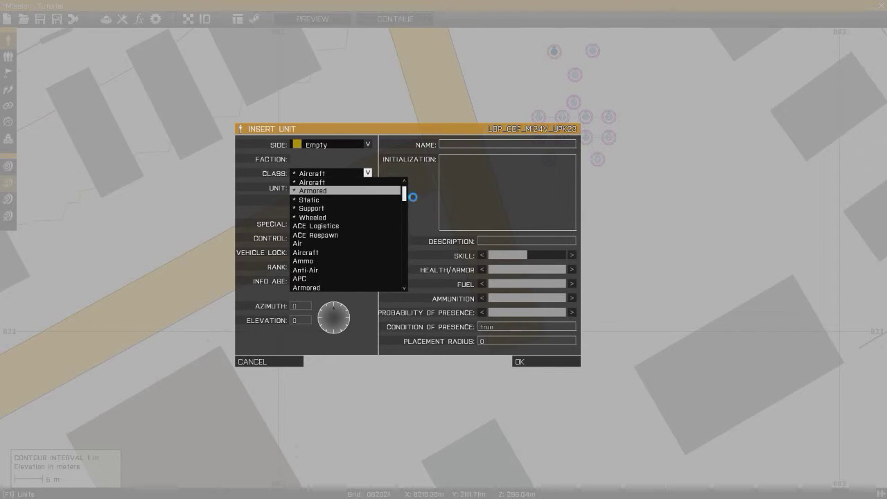
click(368, 179)
click(365, 175)
click(366, 175)
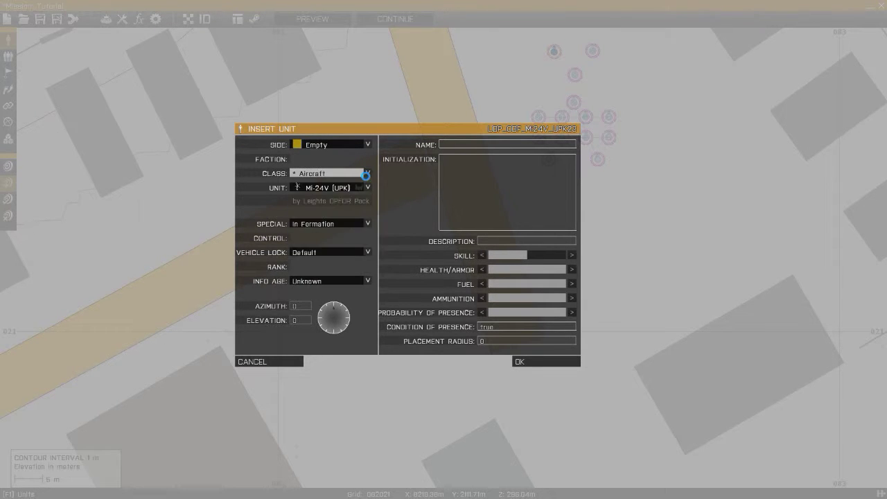
click(350, 147)
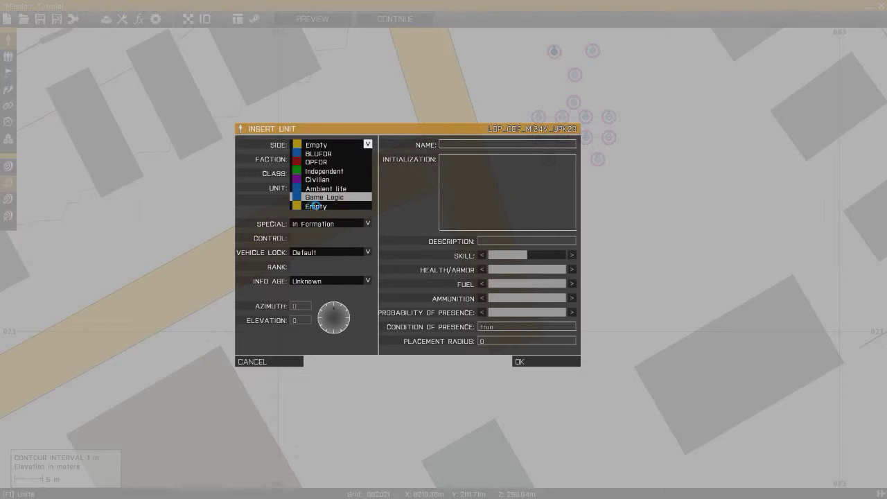
click(351, 148)
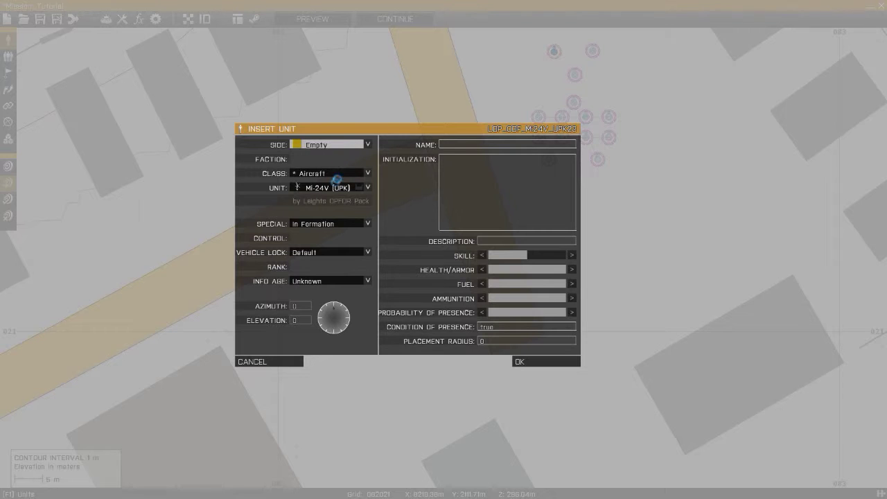
click(335, 177)
scroll(350, 212, down, 6)
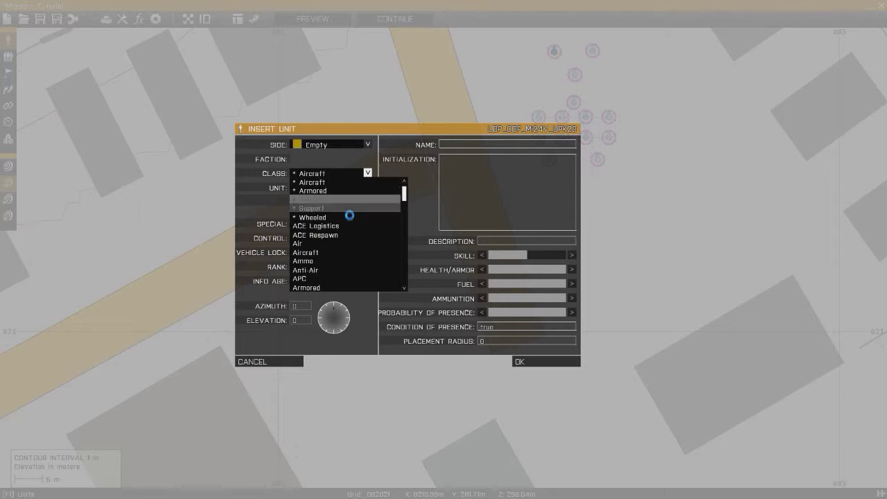
scroll(358, 213, down, 10)
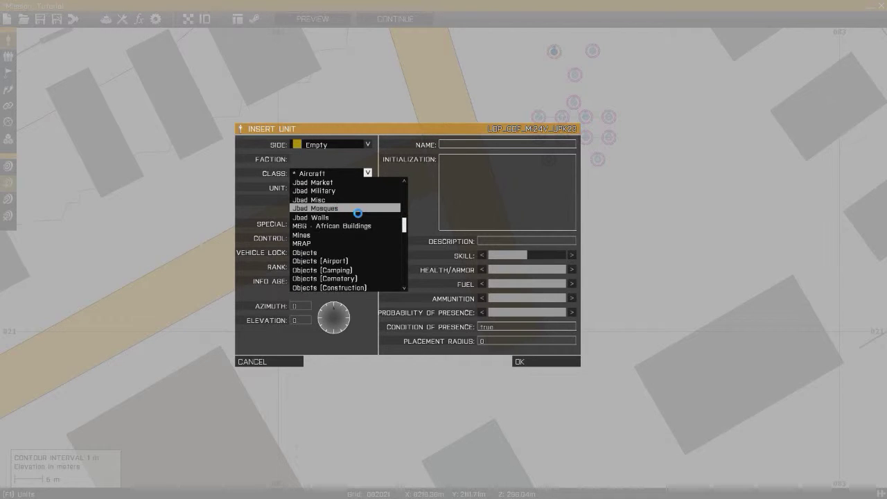
scroll(357, 213, down, 10)
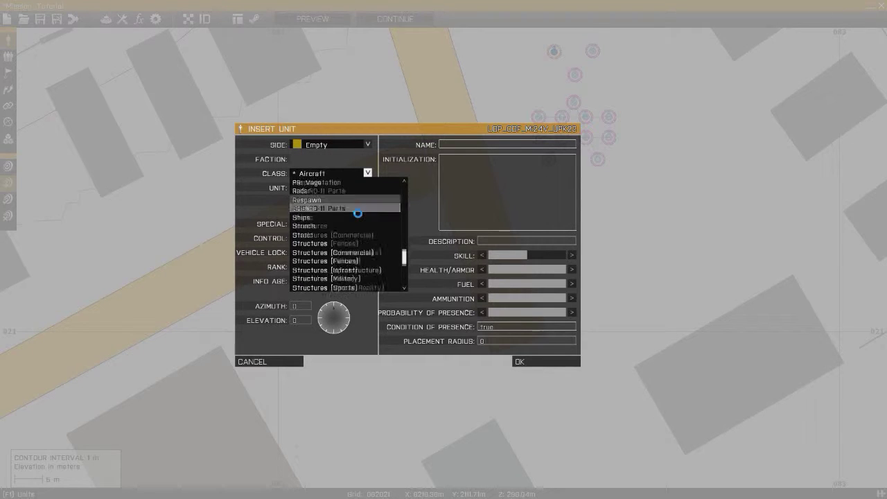
drag(406, 277, 406, 197)
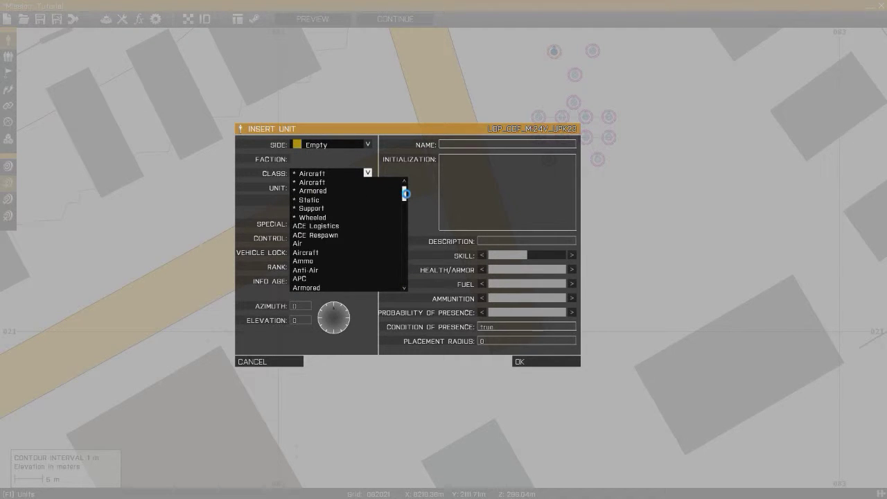
scroll(356, 207, down, 1)
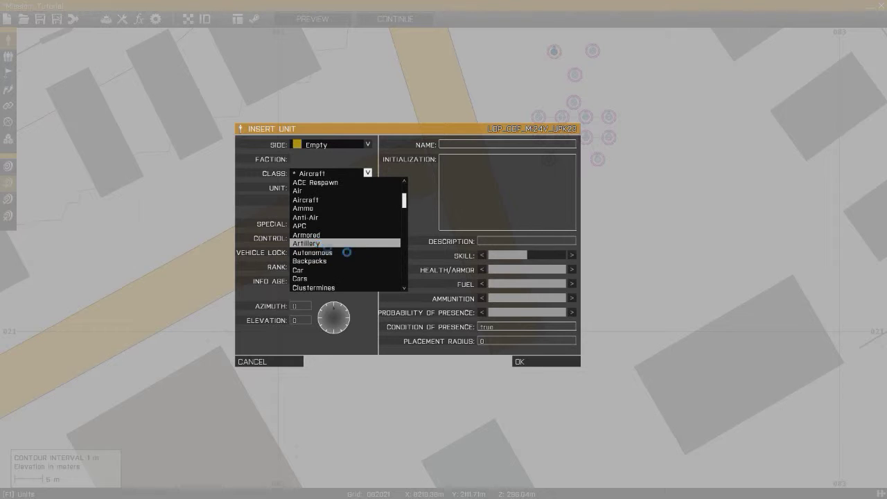
scroll(358, 234, down, 3)
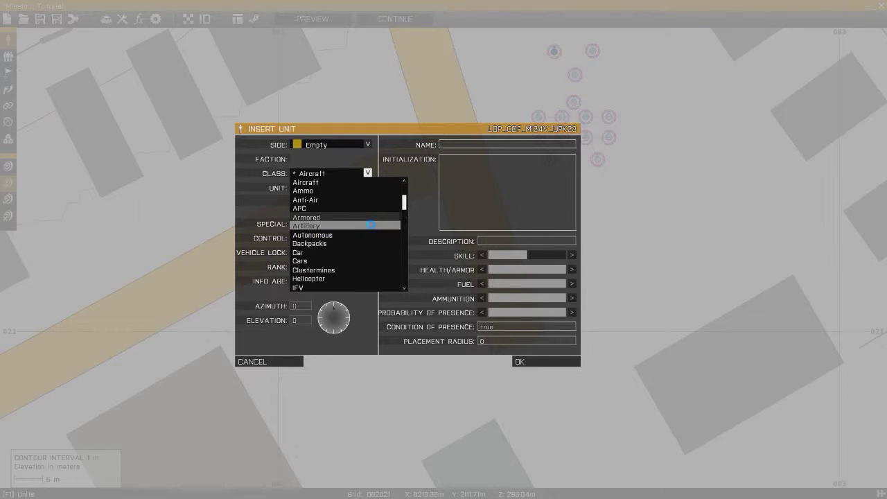
scroll(307, 233, down, 18)
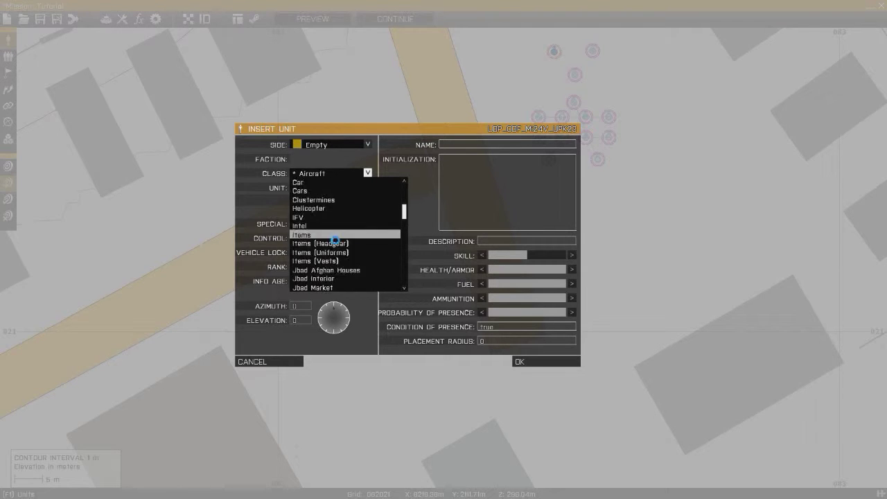
scroll(335, 233, up, 5)
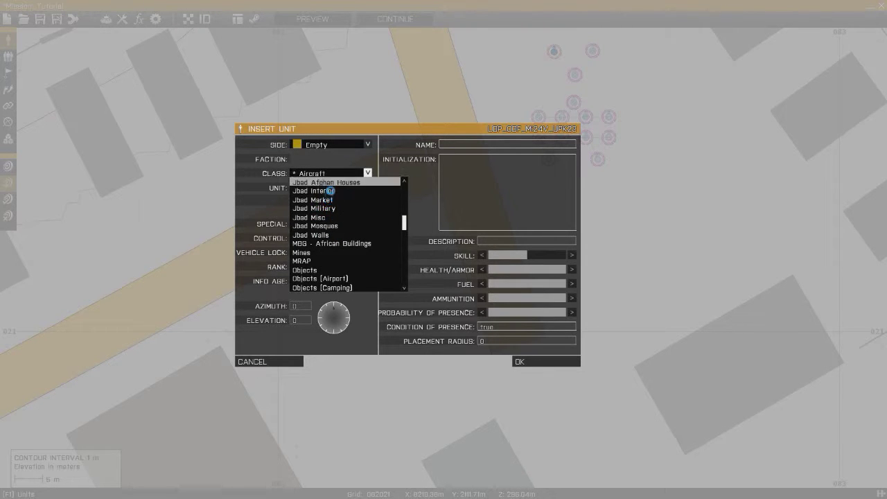
scroll(334, 243, down, 4)
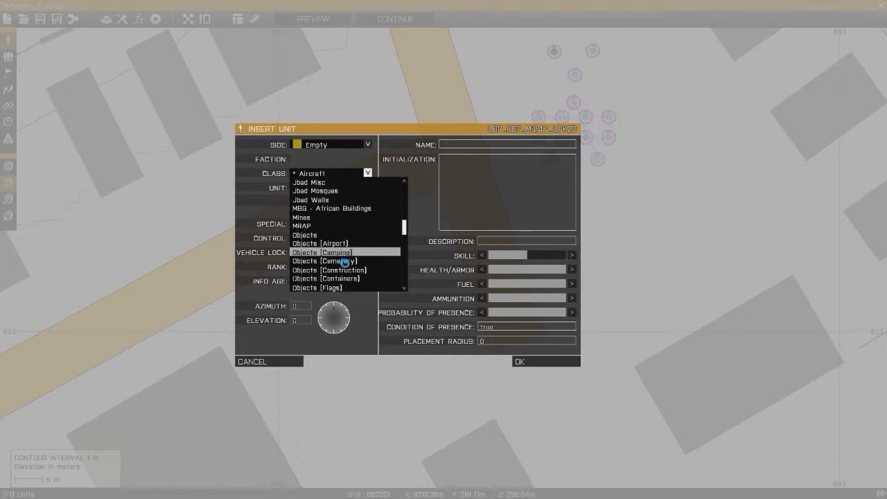
scroll(349, 237, up, 5)
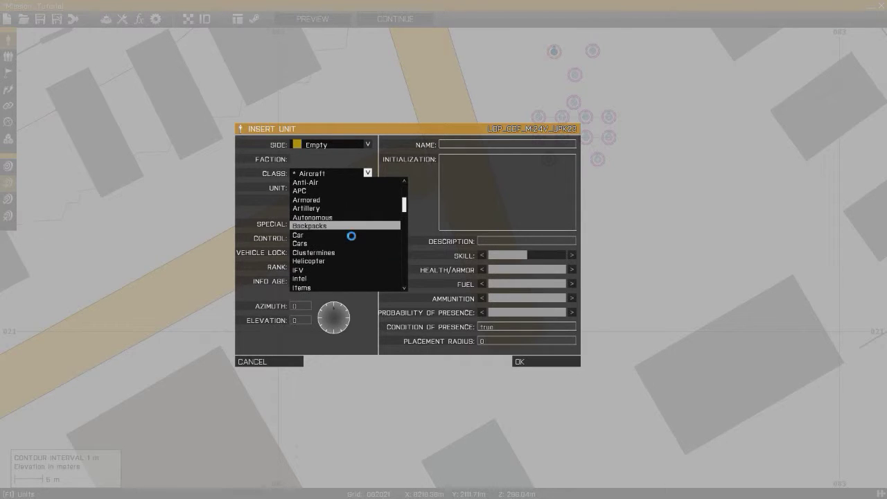
Set the new empty unit's class to Cars.
click(333, 234)
click(332, 176)
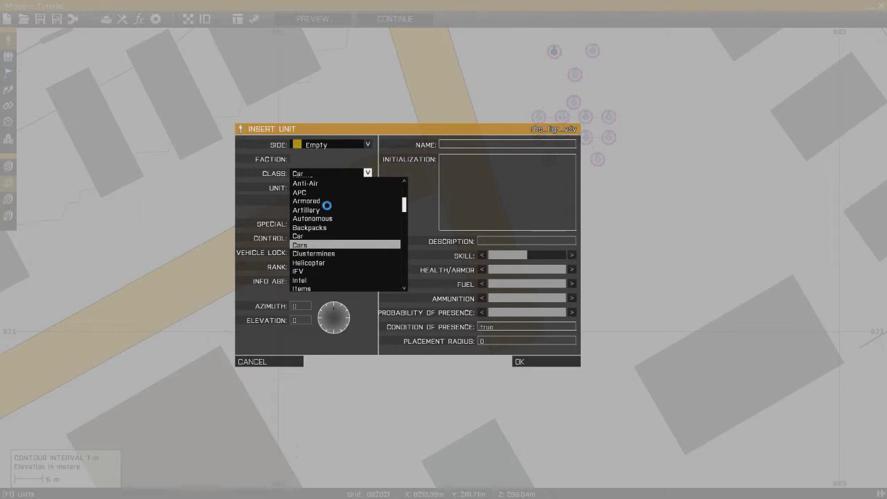
click(326, 244)
Examine the full list of empty vehicles available in the Cars class.
click(346, 188)
scroll(385, 225, down, 5)
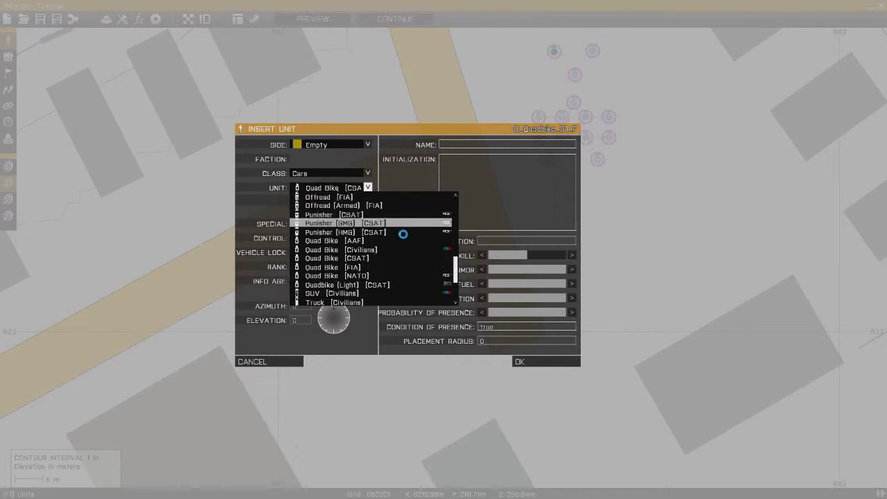
scroll(404, 234, down, 7)
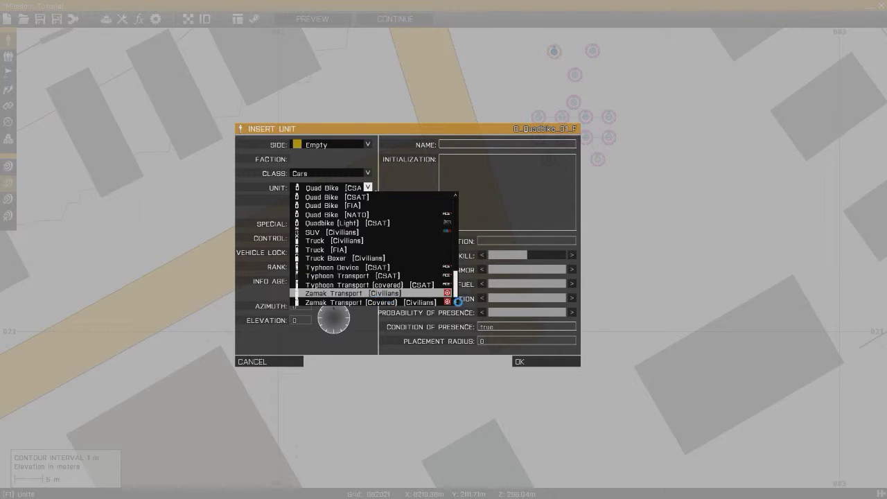
drag(456, 284, 456, 205)
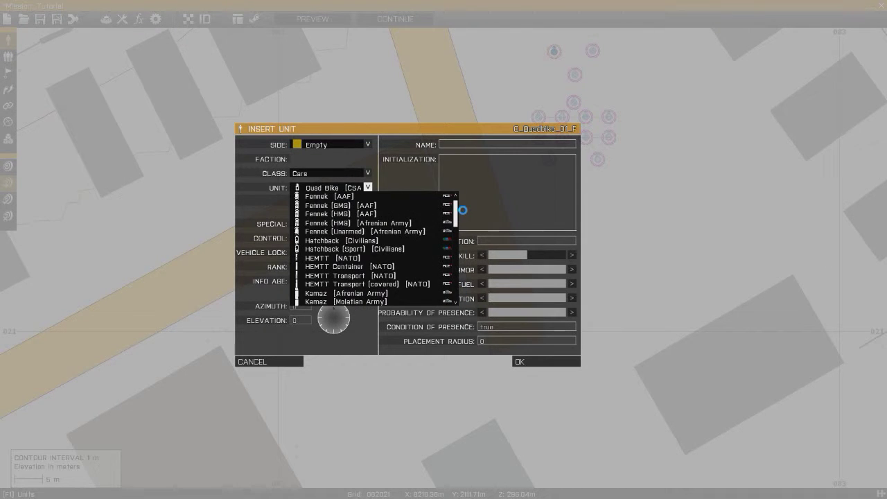
scroll(361, 241, down, 5)
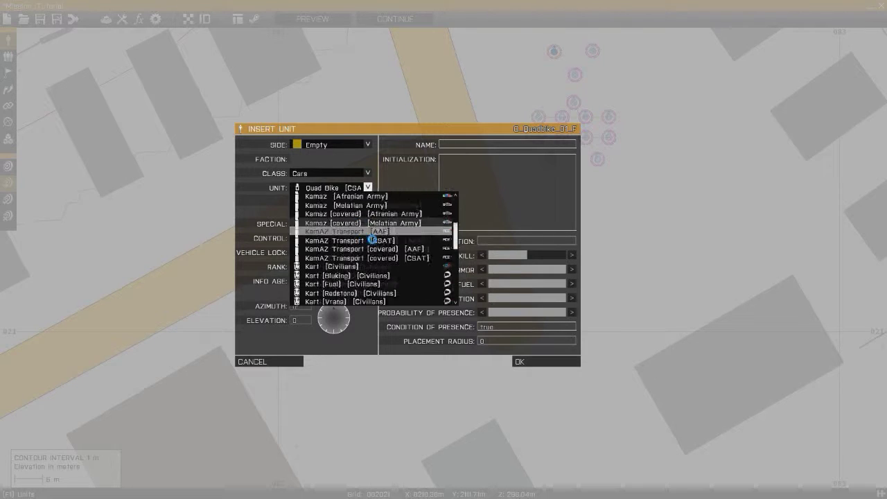
scroll(412, 277, down, 3)
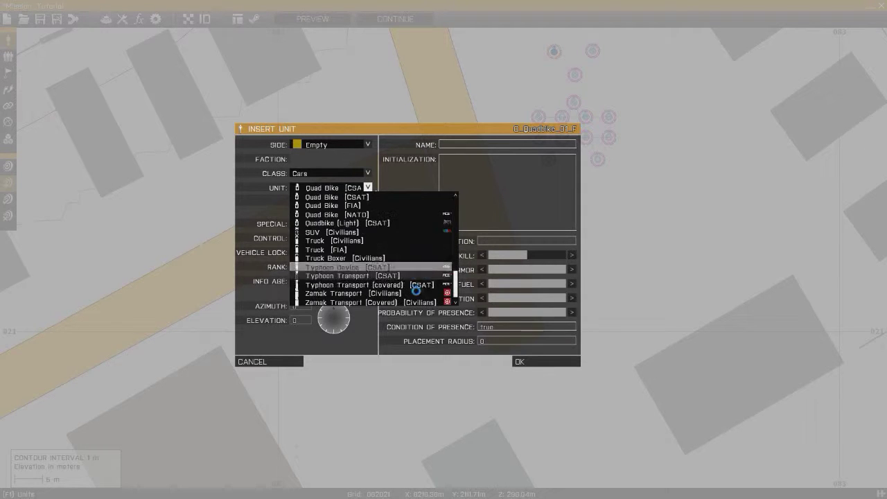
click(366, 187)
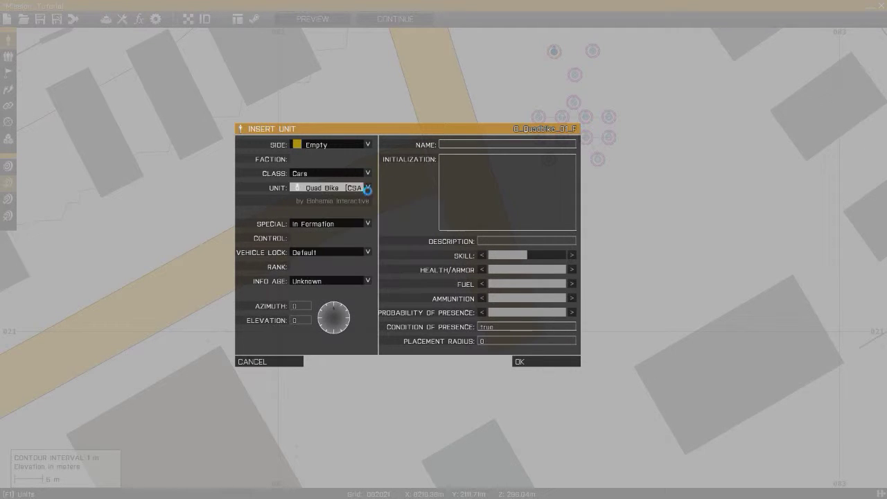
Set the empty unit's class to Car and choose the M1025A2 (M2) of the USA Army as the unit.
click(367, 174)
click(312, 238)
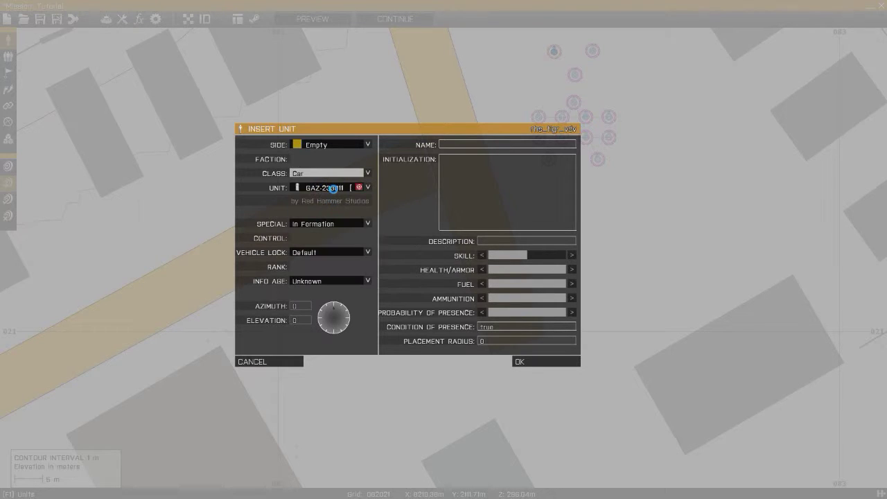
click(333, 188)
drag(493, 216, 491, 253)
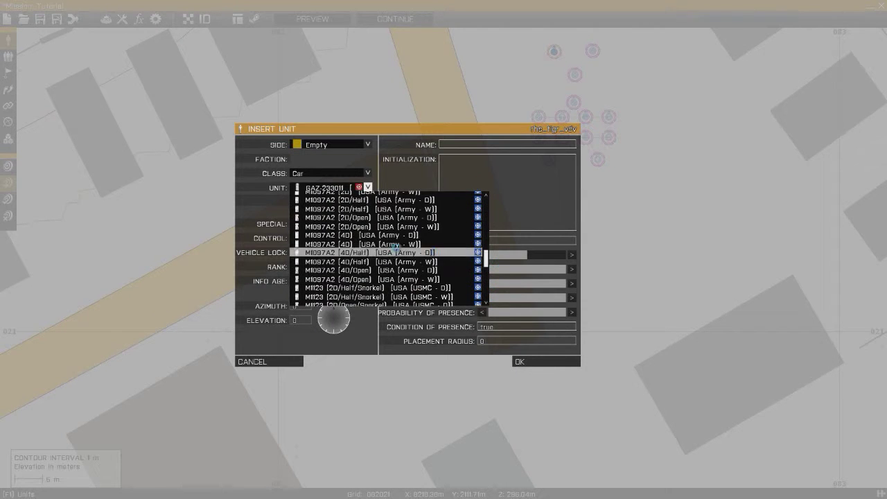
scroll(371, 232, up, 5)
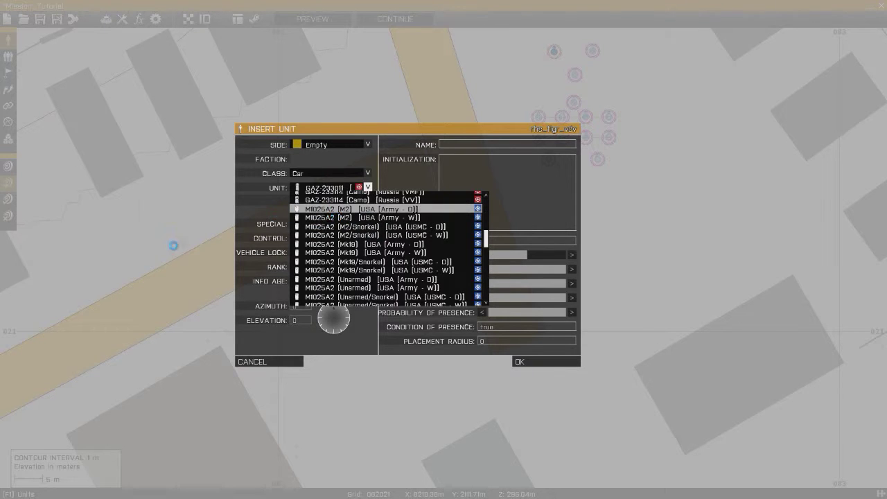
click(365, 217)
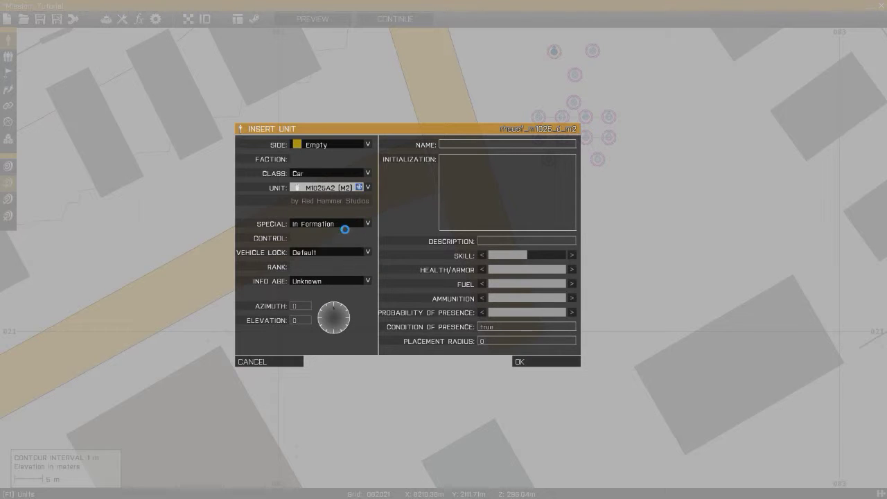
Set the vehicle's Special option to None, keep its lock at Default, and insert it on the map.
click(344, 226)
click(324, 231)
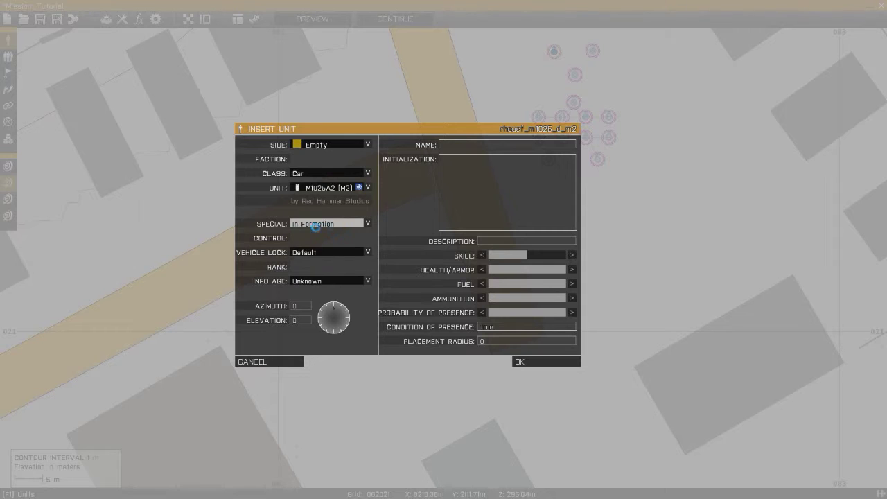
click(342, 227)
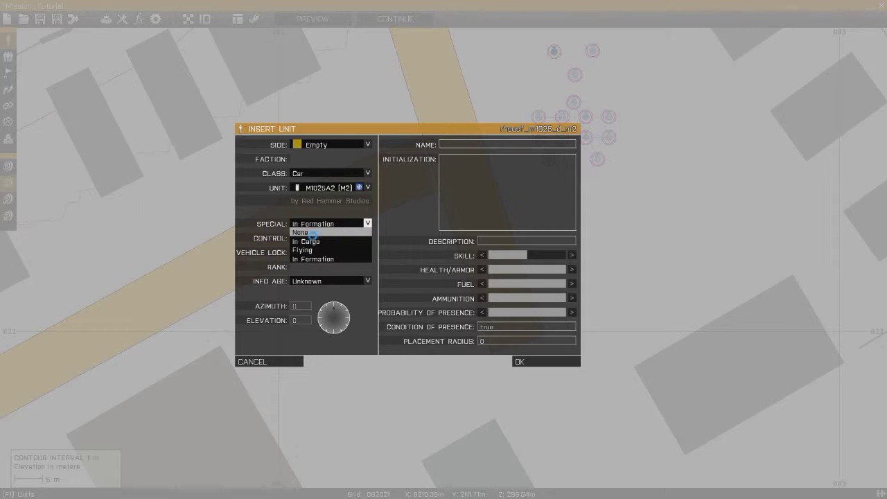
click(307, 236)
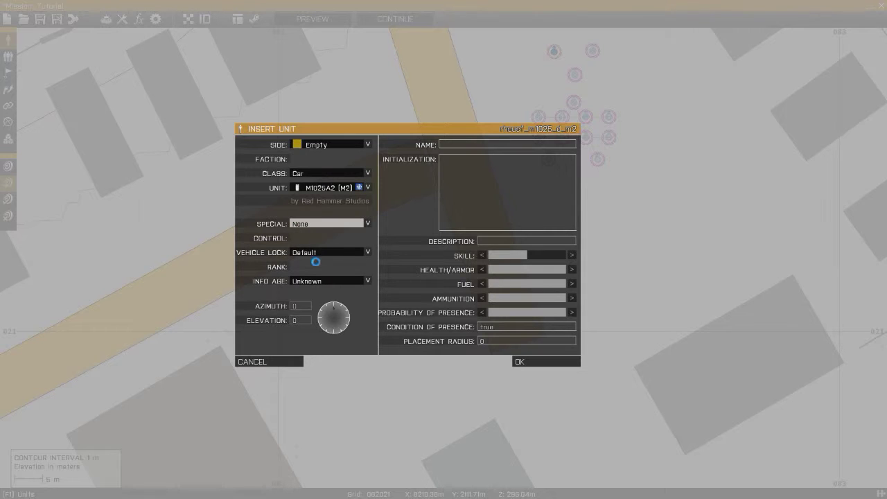
click(298, 255)
click(326, 259)
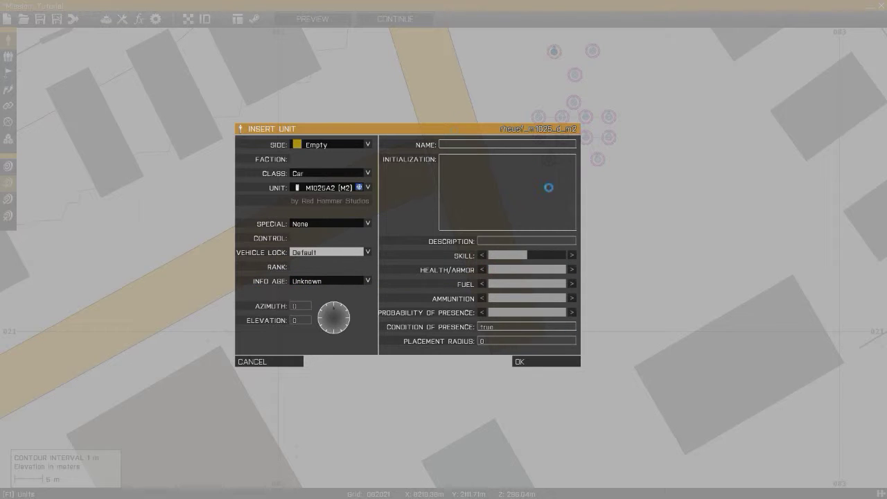
click(451, 167)
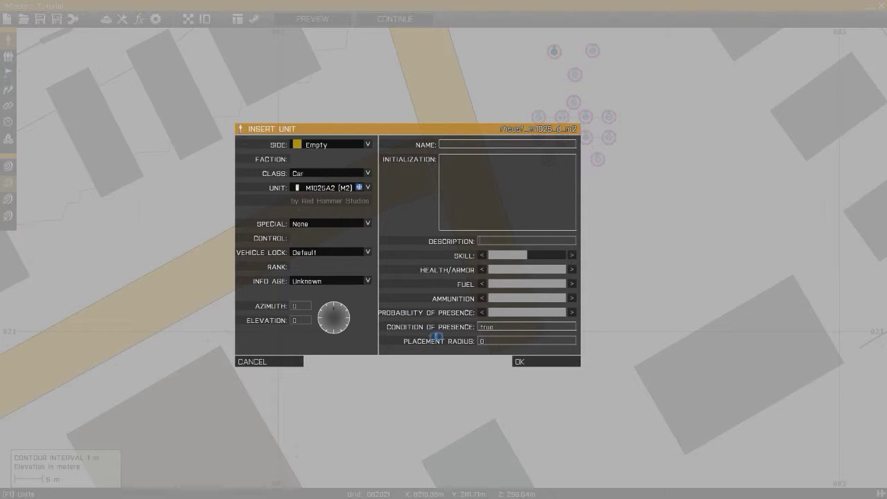
click(529, 362)
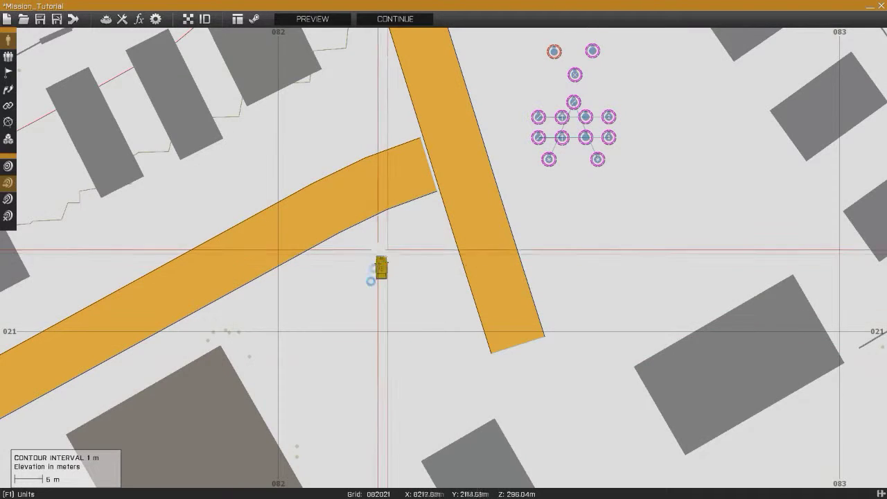
Move the M1025A2 across the road onto the open ground near the buildings to the northwest.
scroll(392, 277, up, 5)
drag(384, 255, 339, 148)
right_drag(339, 148, 428, 357)
drag(427, 357, 346, 90)
right_drag(346, 91, 423, 312)
drag(423, 312, 396, 215)
right_drag(398, 219, 409, 341)
drag(409, 340, 517, 279)
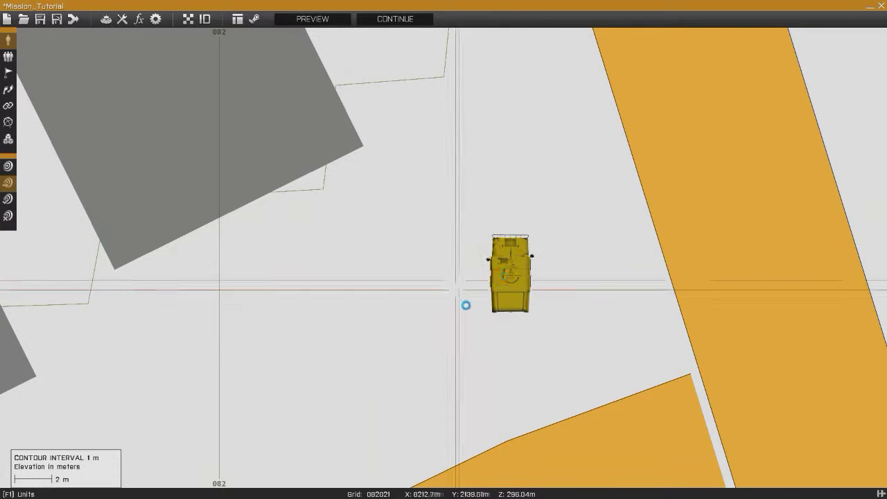
drag(511, 280, 321, 352)
mouse_move(321, 352)
right_down()
mouse_move(395, 249)
mouse_move(543, 200)
mouse_move(585, 170)
right_up()
drag(585, 170, 398, 316)
right_drag(399, 315, 584, 192)
drag(584, 192, 399, 298)
right_drag(398, 298, 485, 220)
drag(461, 237, 440, 211)
scroll(440, 211, down, 3)
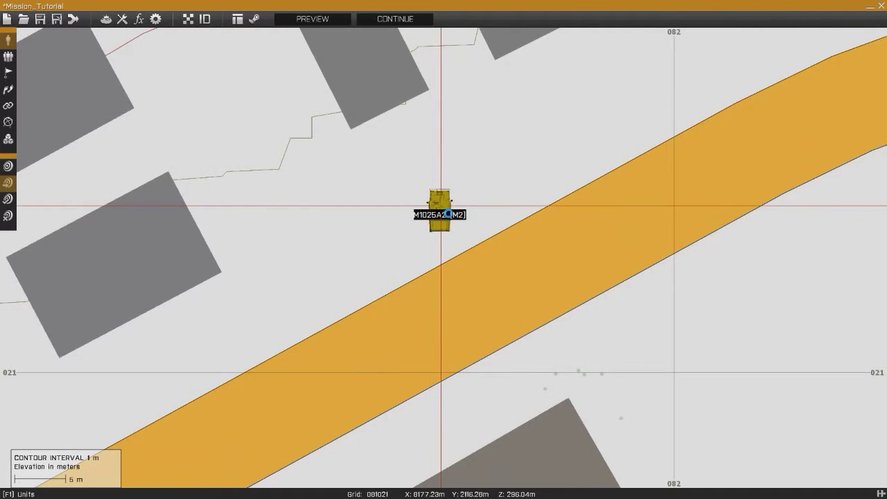
Move the M1025A2 back across the road onto the open ground south of it, near the 082 grid line.
right_drag(712, 90, 735, 77)
drag(461, 196, 675, 217)
right_drag(675, 218, 418, 264)
drag(418, 263, 473, 324)
right_drag(474, 324, 443, 263)
right_drag(398, 282, 352, 298)
drag(352, 297, 331, 326)
right_drag(332, 326, 383, 312)
Rotate the M1025A2 so its front faces northwest, square to the road.
shift+drag(351, 317, 411, 241)
shift+drag(463, 367, 373, 386)
shift+drag(390, 320, 367, 355)
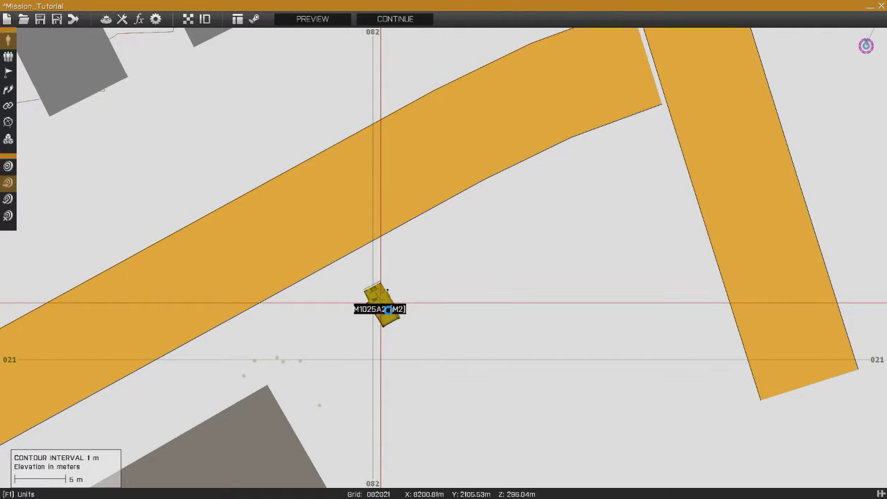
shift+drag(383, 313, 515, 475)
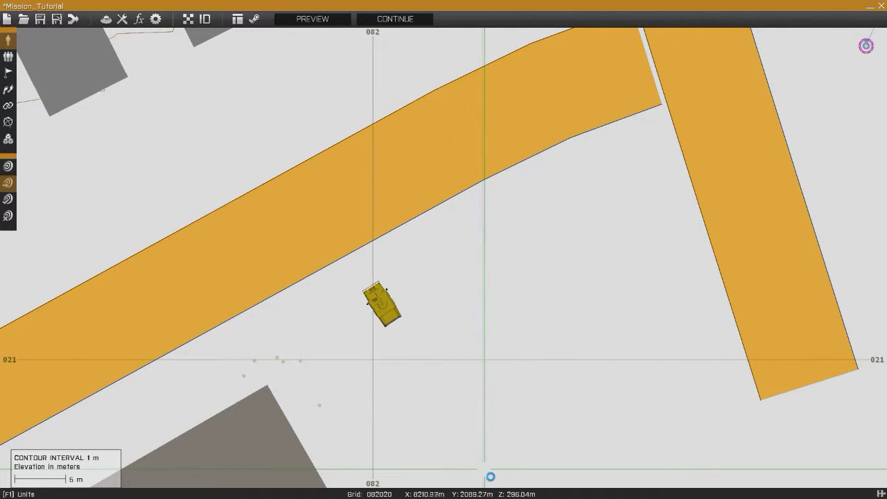
Shift the M1025A2 southwest along the roadside, just west of the 082 grid line, keeping its front towards the road.
drag(384, 310, 350, 292)
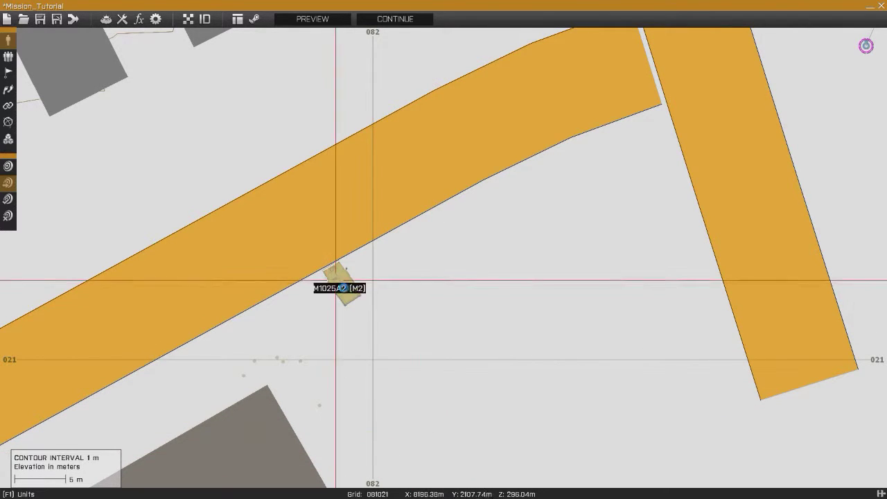
shift+drag(345, 299, 338, 490)
drag(346, 285, 334, 319)
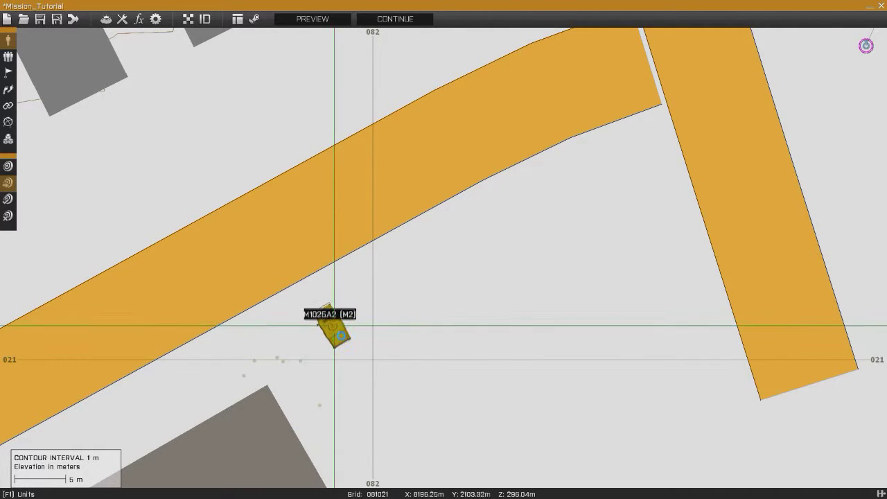
Copy the M1025A2 and place the duplicate parallel to it on its northeast side.
drag(334, 329, 332, 333)
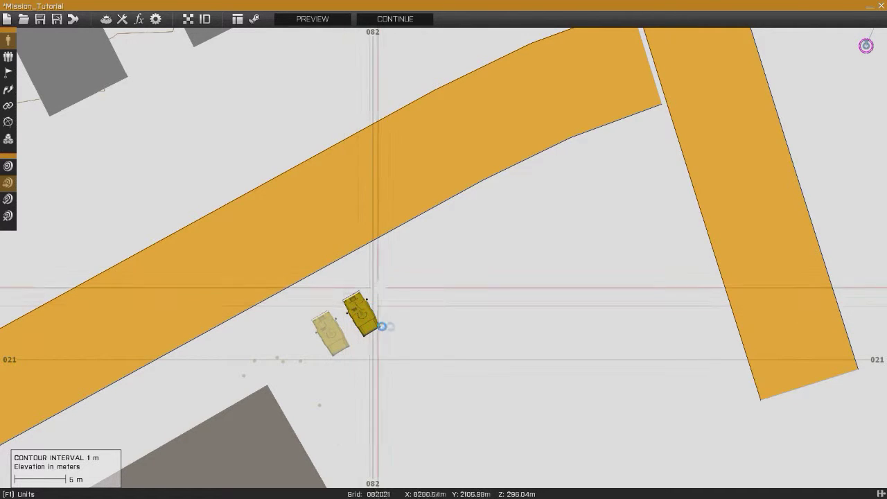
scroll(390, 321, down, 3)
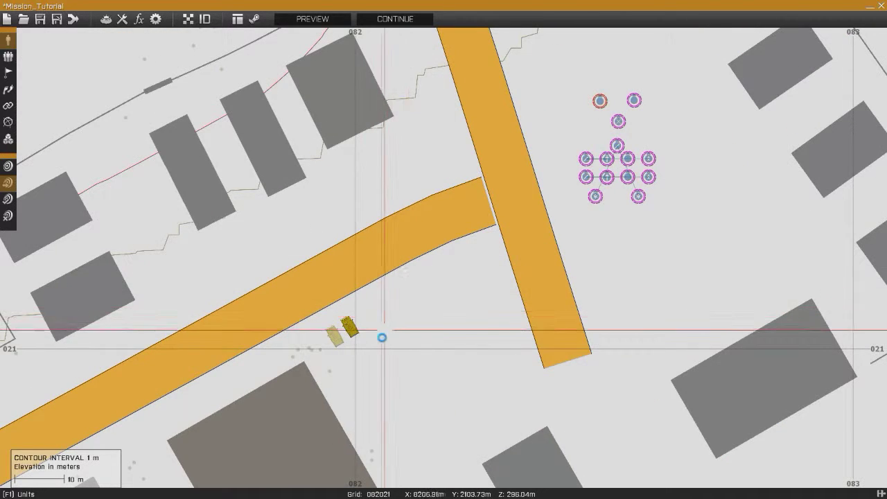
scroll(387, 331, up, 3)
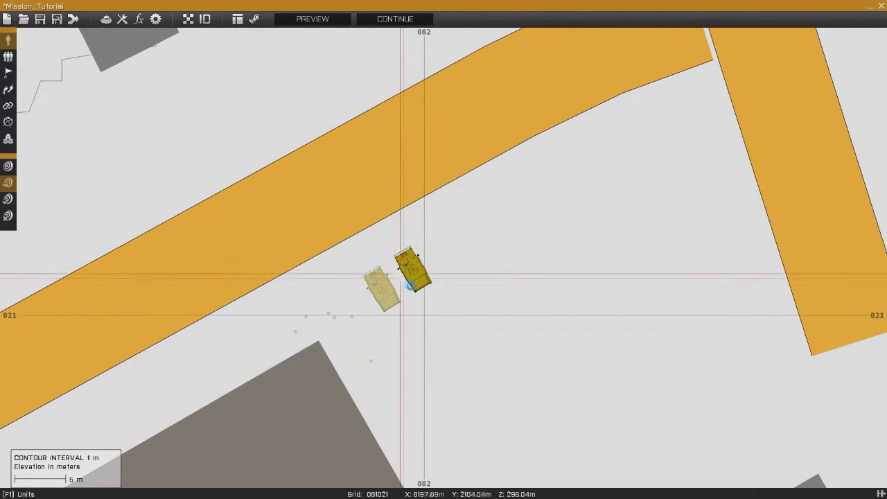
scroll(398, 280, down, 3)
scroll(401, 284, up, 3)
scroll(401, 284, up, 2)
scroll(416, 276, down, 2)
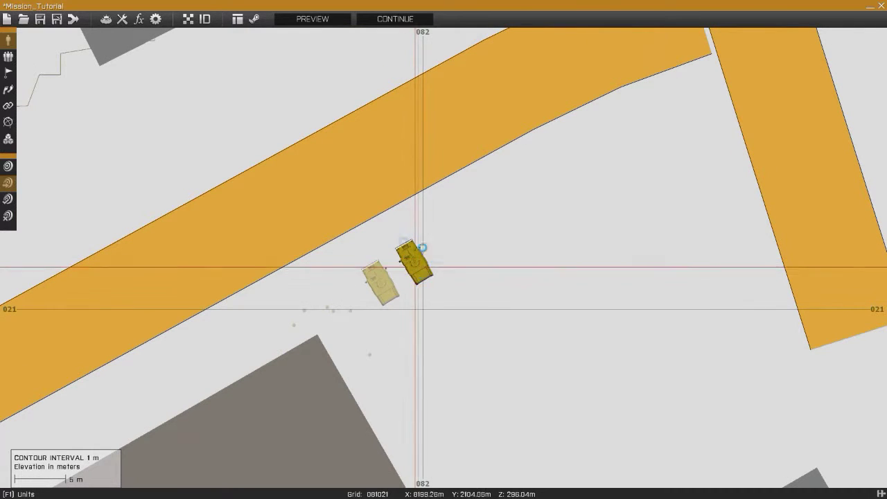
Copy both M1025A2 vehicles together and place the pair to their northeast, forming a parallel row of four.
drag(366, 324, 360, 326)
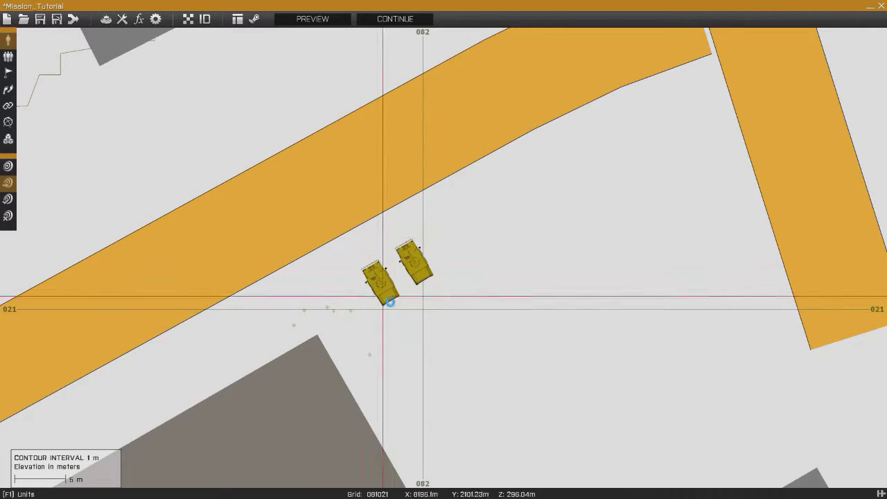
drag(396, 288, 455, 246)
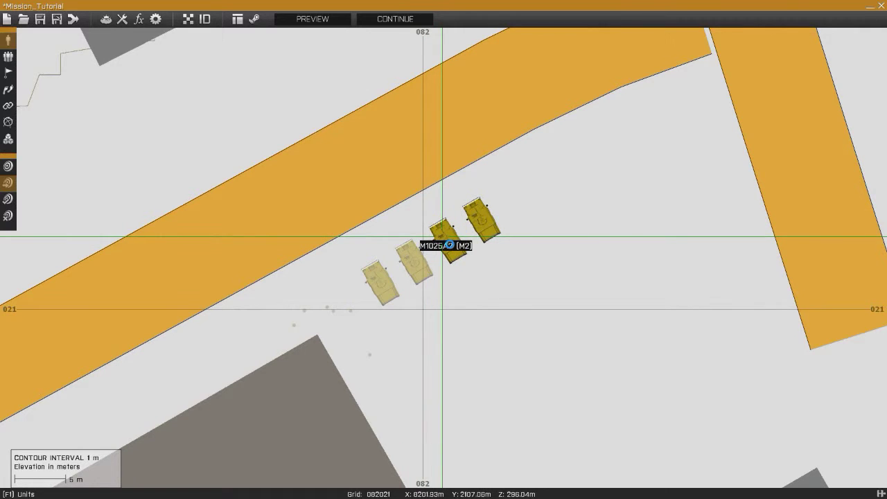
double_click(534, 224)
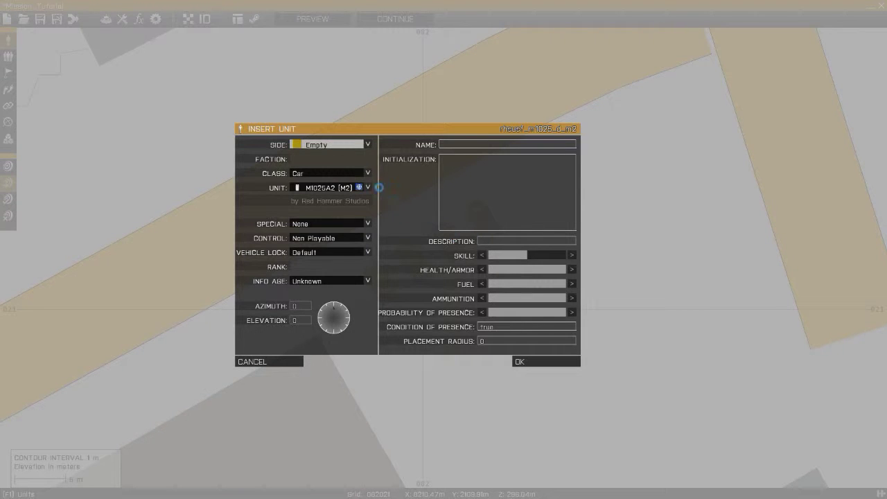
key(Return)
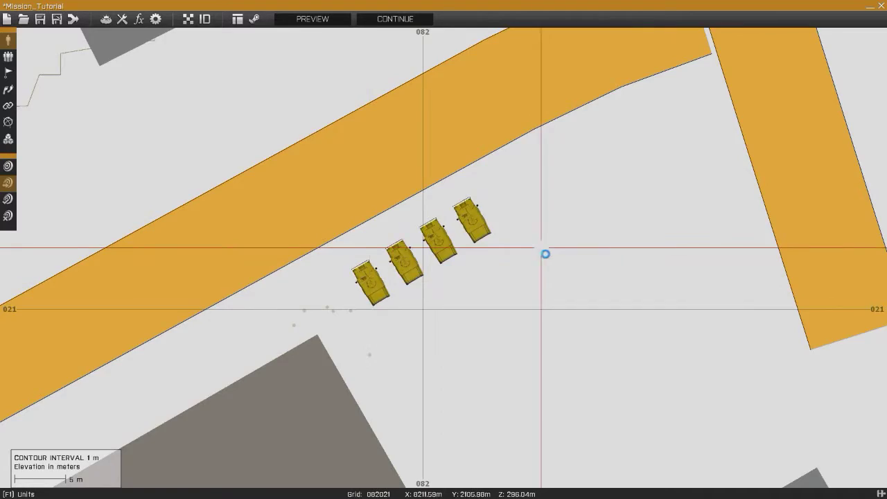
Select all four M1025A2 vehicles as a group, clear the selection, and select the whole row again.
scroll(539, 249, down, 4)
scroll(458, 301, up, 5)
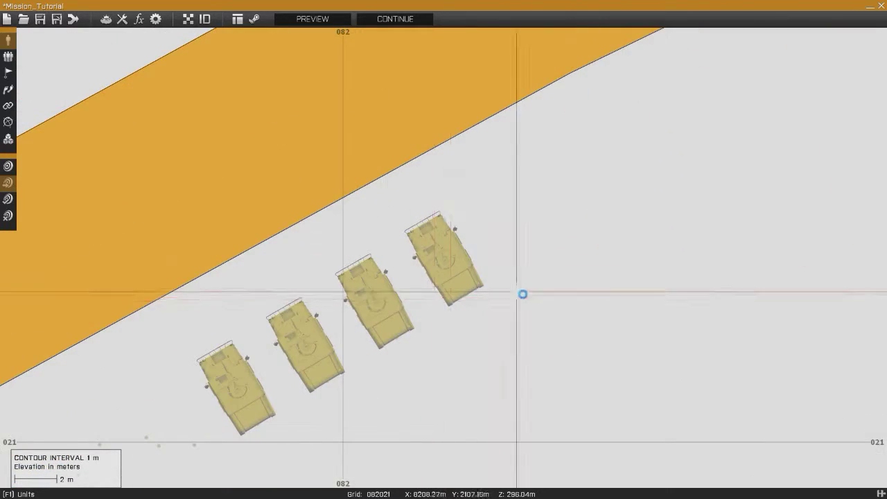
right_drag(547, 237, 489, 267)
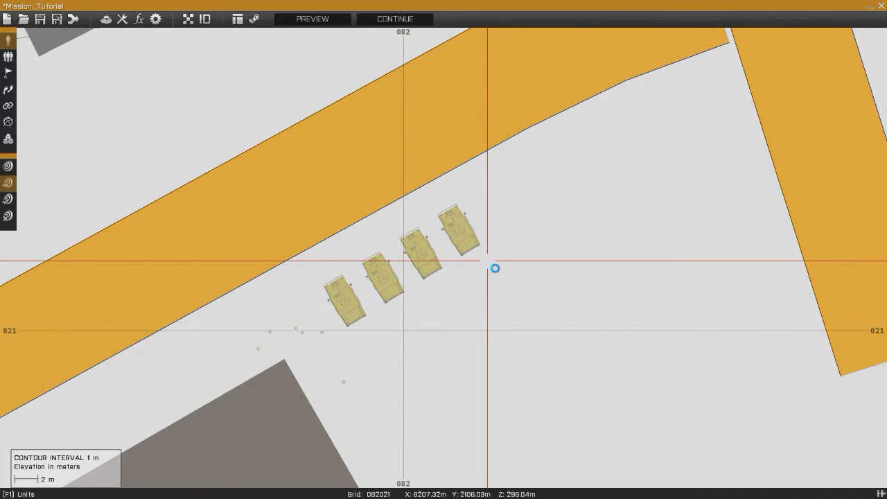
drag(513, 194, 401, 301)
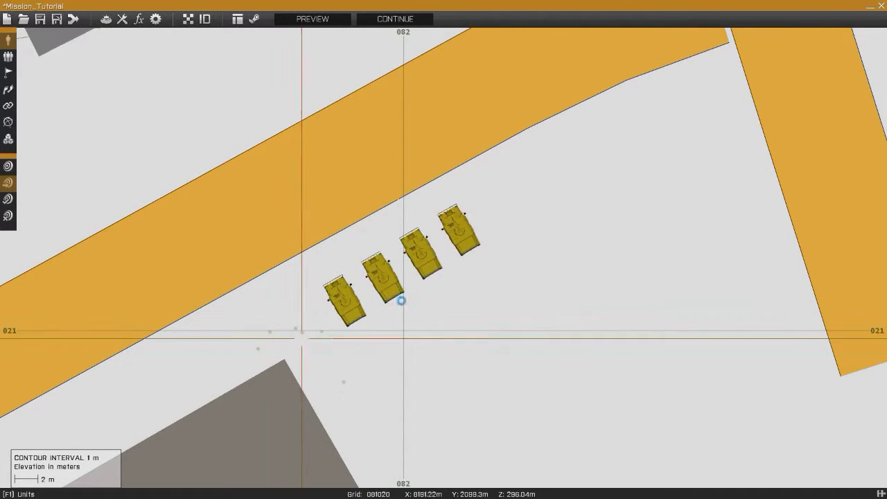
click(510, 216)
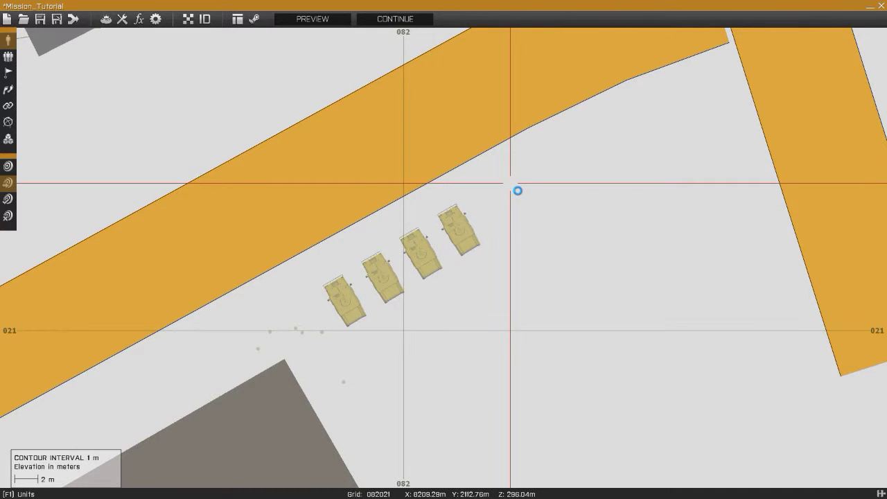
drag(514, 187, 348, 316)
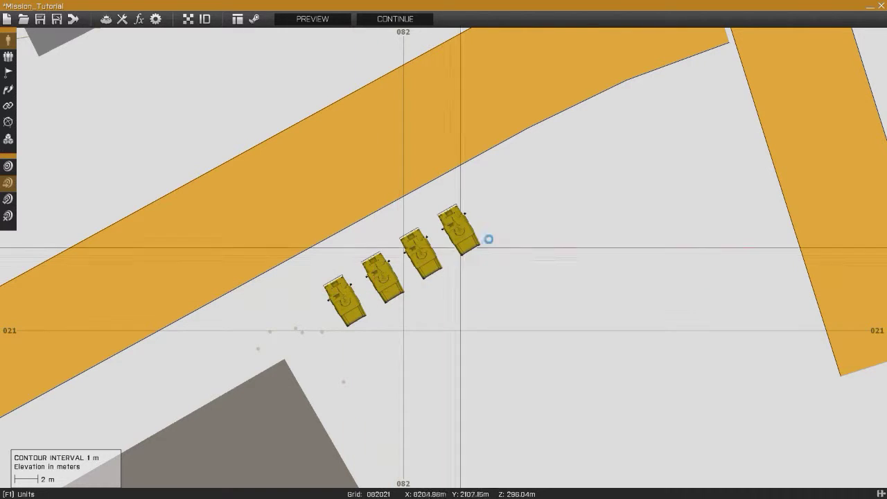
Duplicate the row of four M1025A2 vehicles and place the copies directly northeast of it, extending the line along the road.
key(ctrl+v)
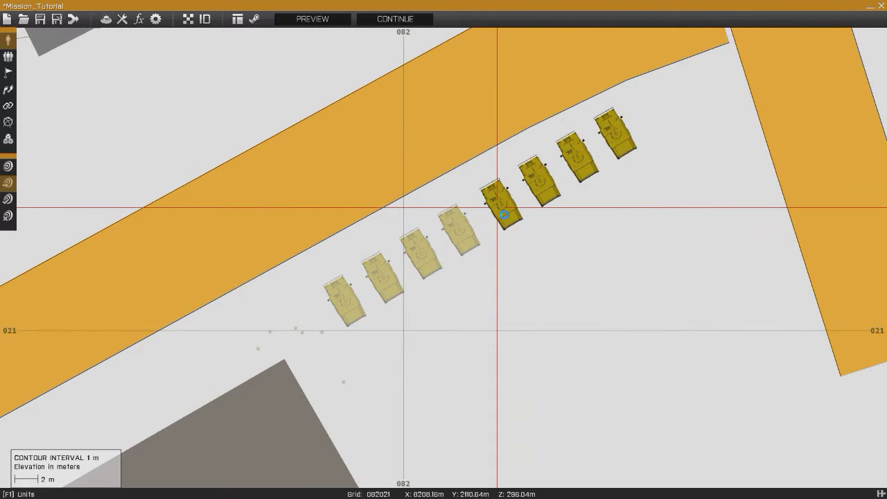
drag(654, 104, 521, 207)
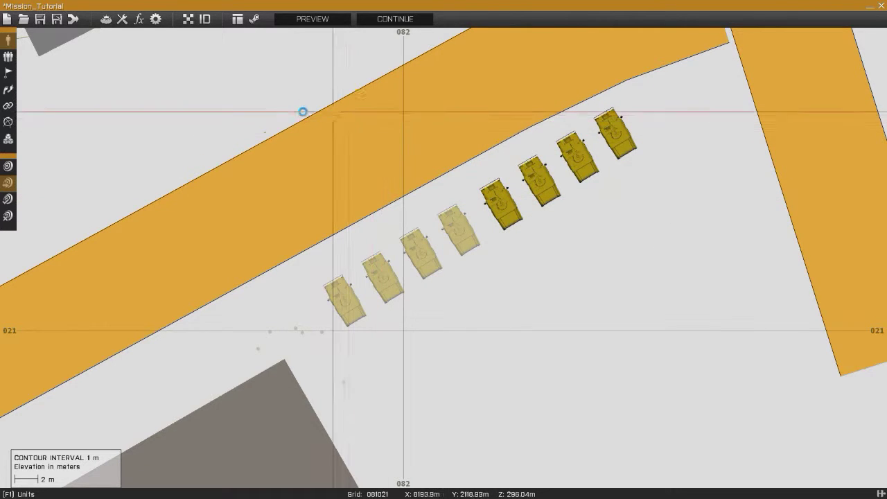
key(ctrl+c)
right_drag(513, 316, 303, 179)
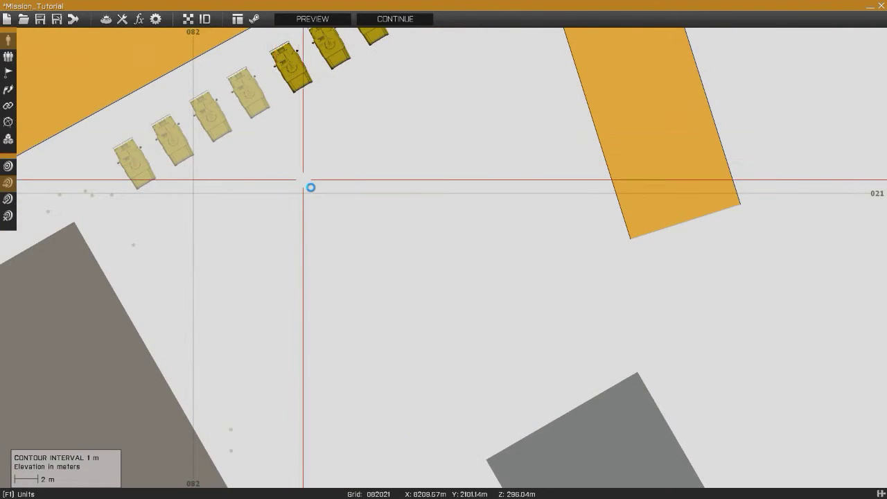
key(ctrl+v)
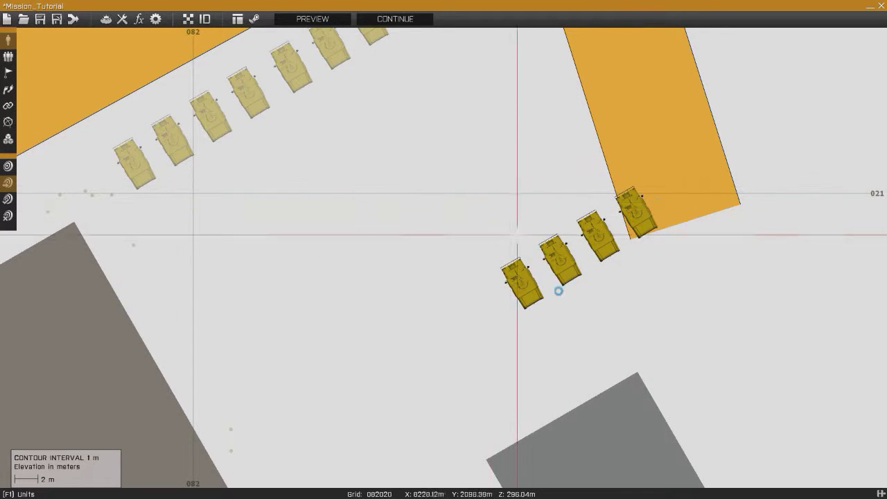
key(Delete)
right_drag(319, 221, 489, 325)
drag(620, 75, 457, 202)
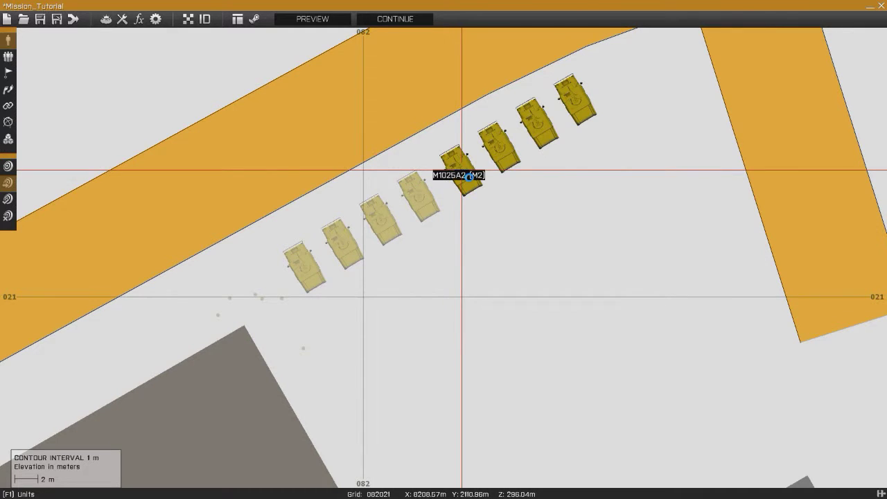
key(ctrl+c)
right_drag(490, 216, 454, 135)
key(ctrl+v)
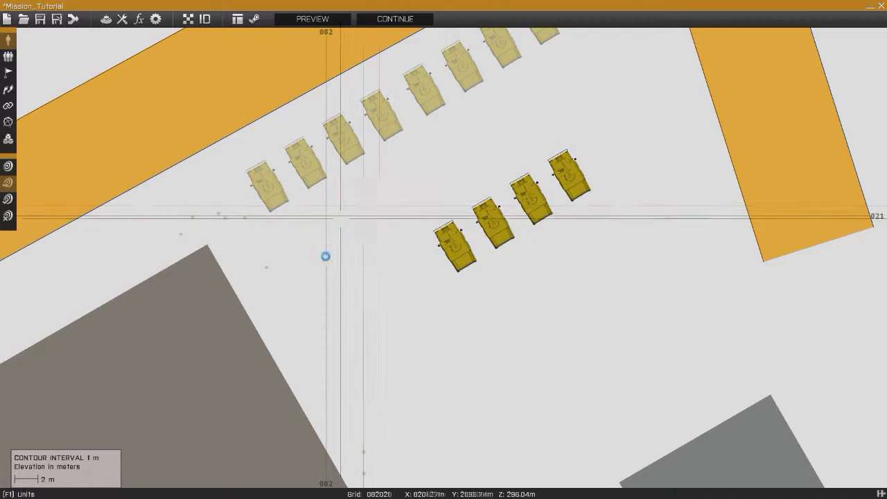
drag(596, 166, 418, 291)
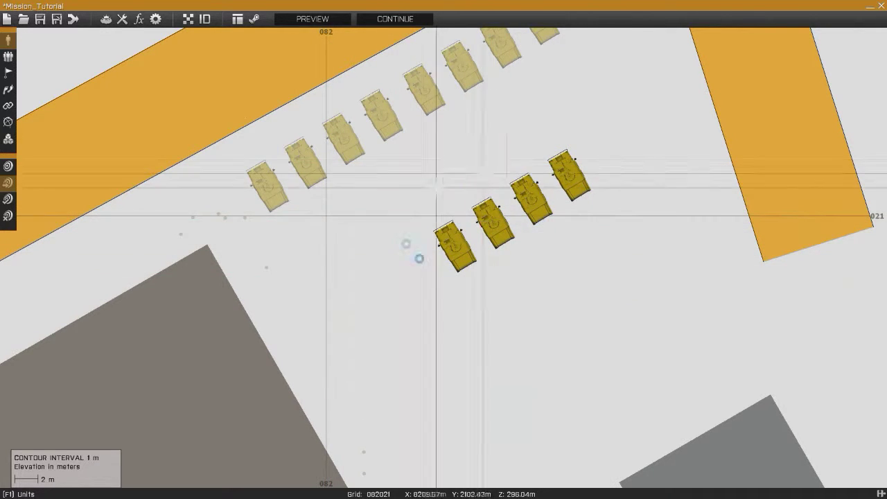
key(Delete)
Change the fifth vehicle from the southwest end of the row to the M1025A2 (Mk19) of USA (Army - D).
right_drag(473, 104, 420, 212)
double_click(374, 205)
key(Escape)
double_click(376, 204)
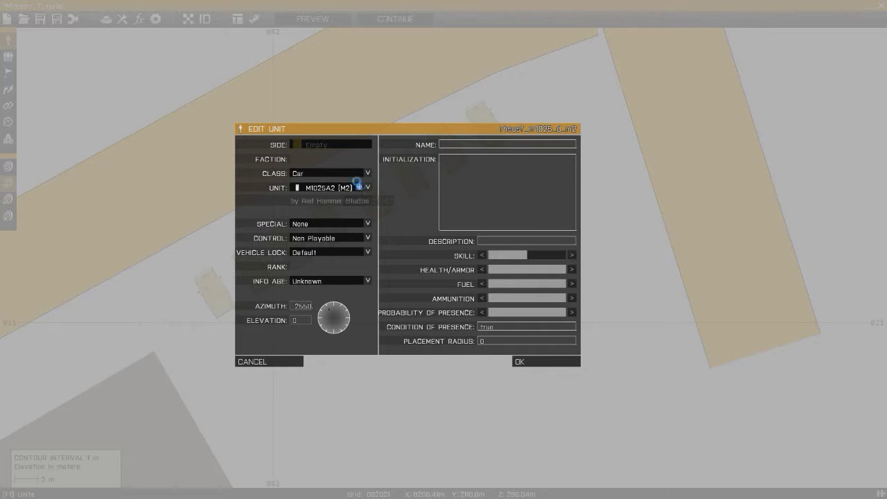
click(328, 195)
scroll(343, 236, down, 3)
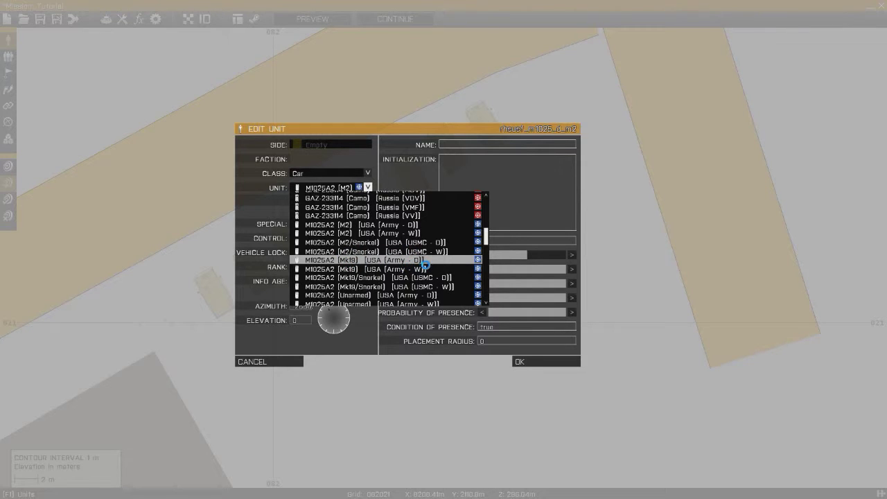
click(401, 261)
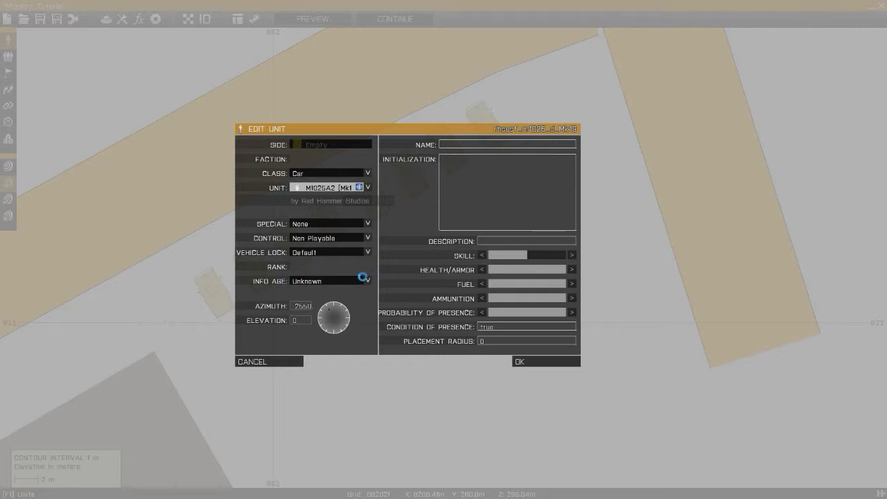
click(527, 362)
Change the sixth vehicle in the roadside row to the M1025A2 (Mk19) of USA (Army - D).
scroll(373, 220, up, 3)
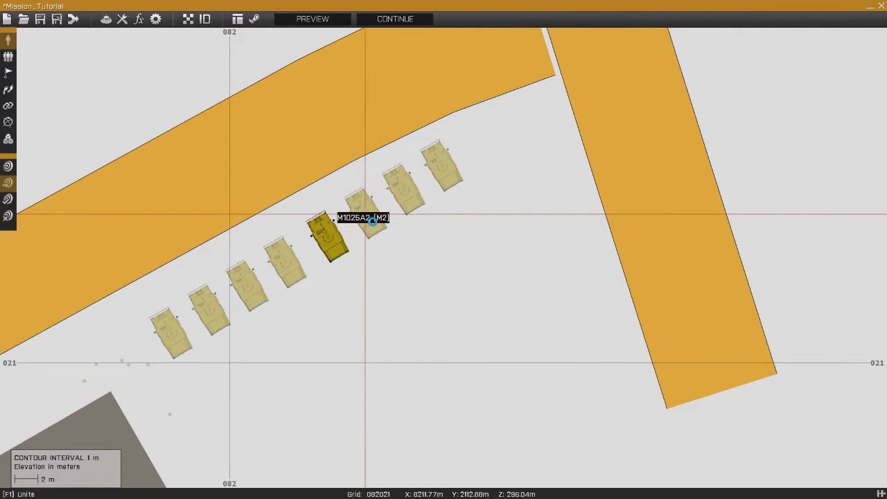
double_click(373, 221)
click(321, 188)
scroll(374, 239, down, 4)
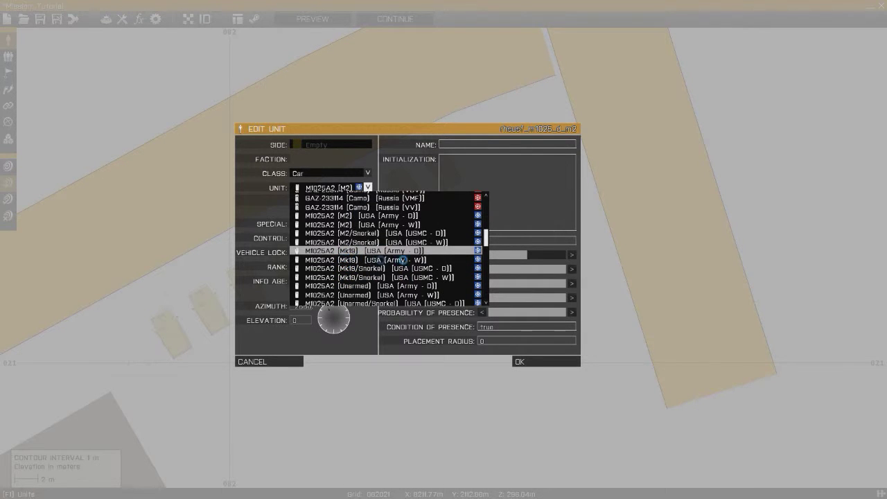
click(376, 259)
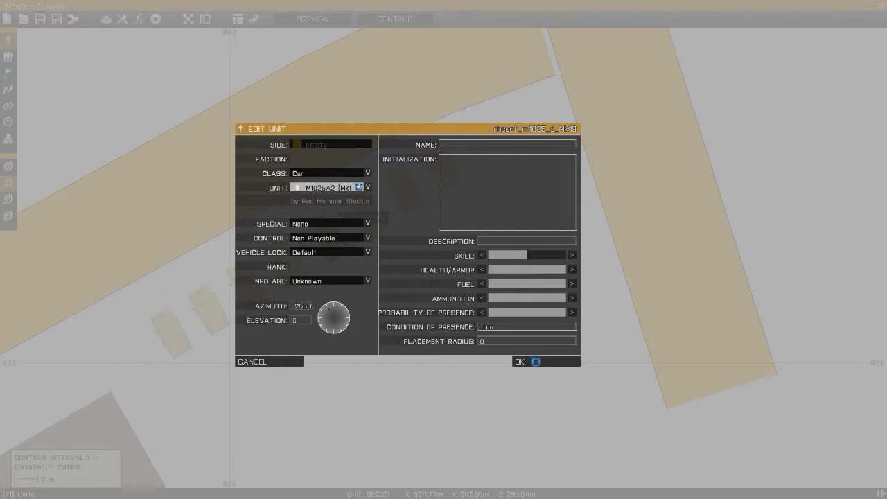
click(535, 361)
Change the seventh vehicle in the roadside row to the M1025A2 (Mk19) of USA (Army - D).
double_click(412, 197)
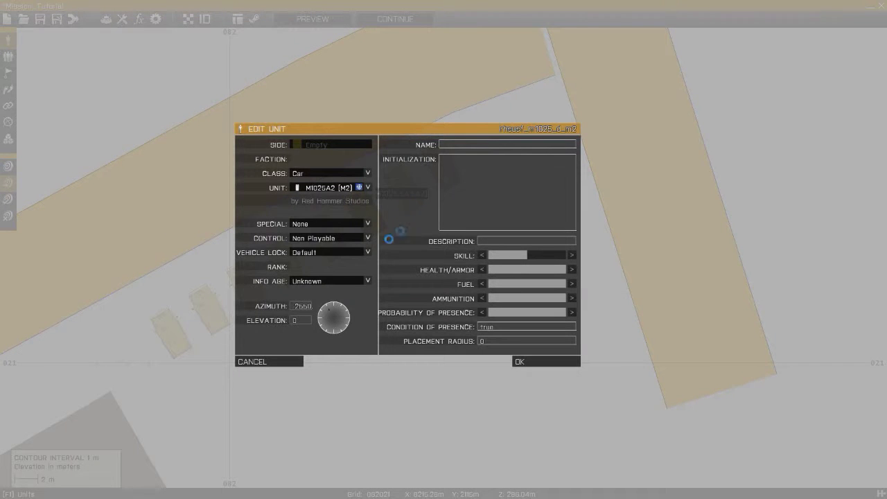
click(357, 192)
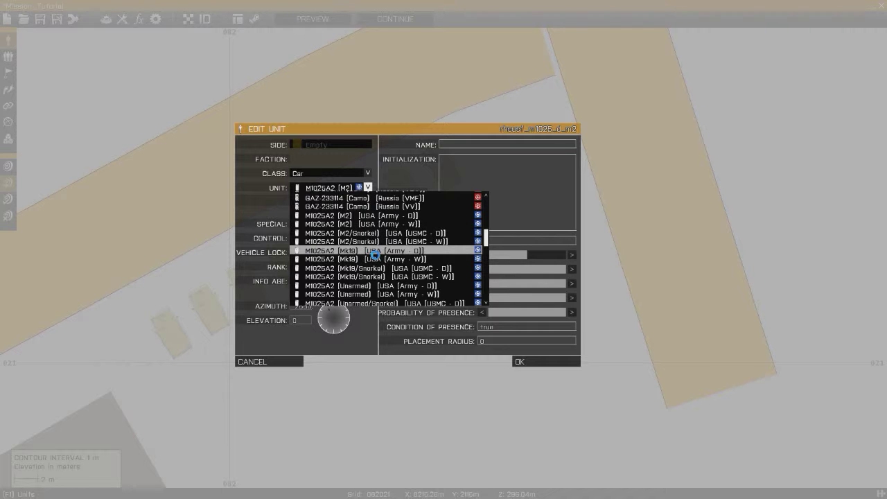
click(366, 251)
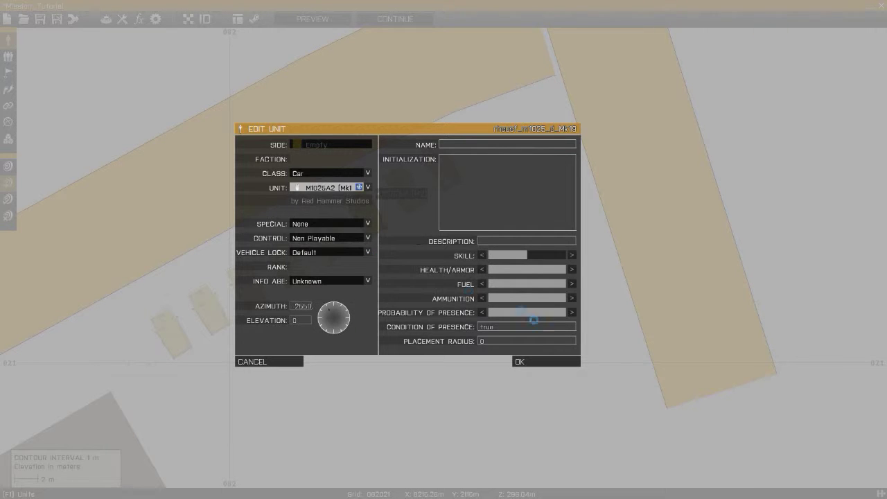
click(535, 366)
Change the last vehicle at the northeast end of the row to the M1025A2 (Mk19) of USA (Army - D).
double_click(443, 166)
click(326, 191)
scroll(354, 250, down, 3)
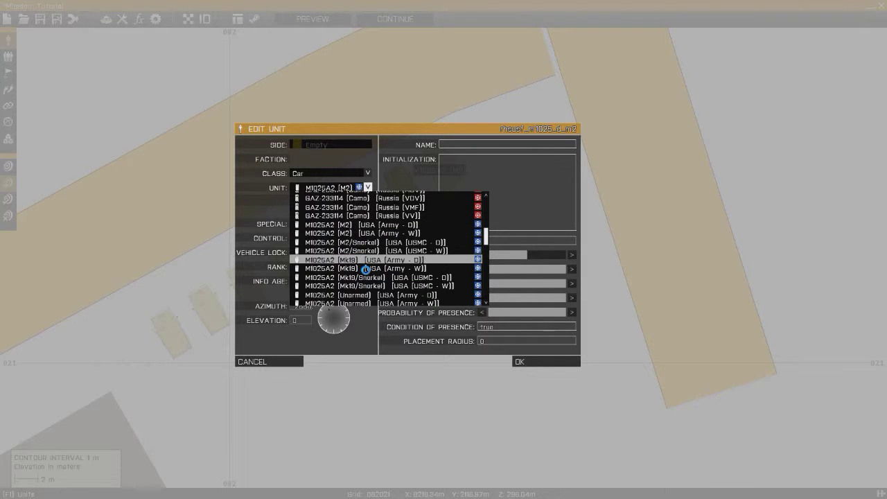
click(363, 261)
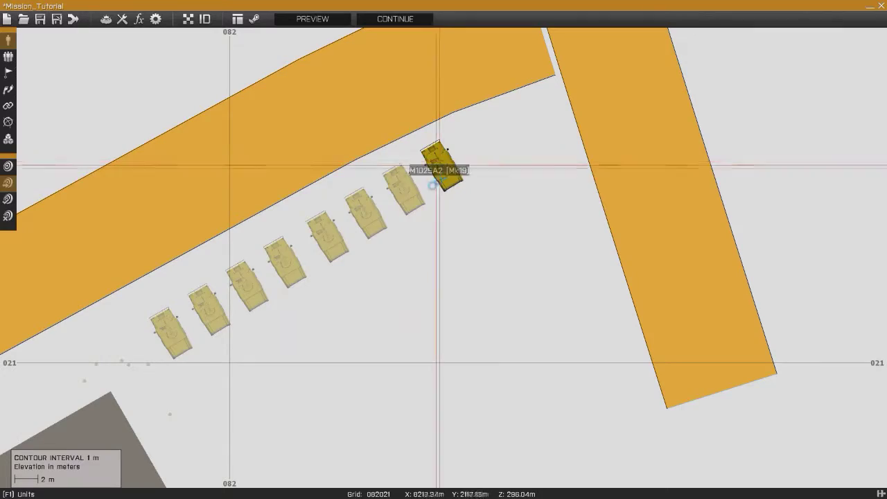
Show the map object IDs around the buildings at the southwest end of the road, and hide them again.
scroll(369, 242, down, 6)
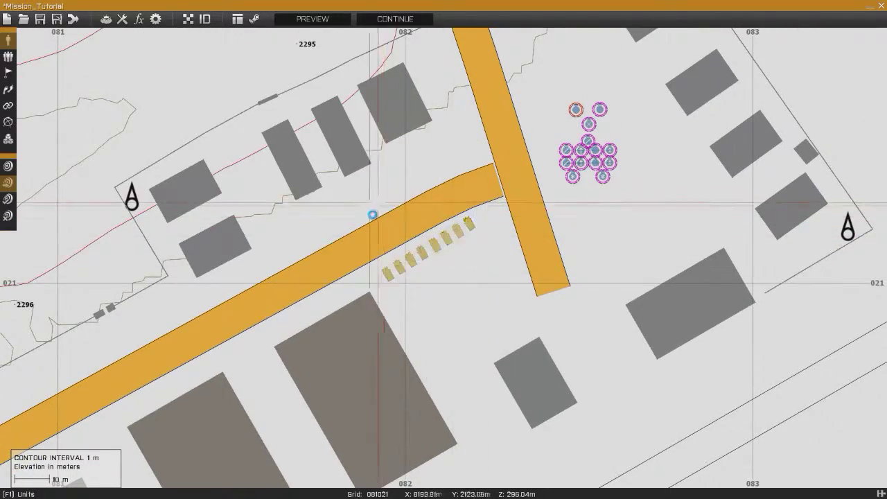
right_drag(370, 214, 570, 189)
right_drag(513, 215, 632, 170)
right_drag(332, 327, 589, 109)
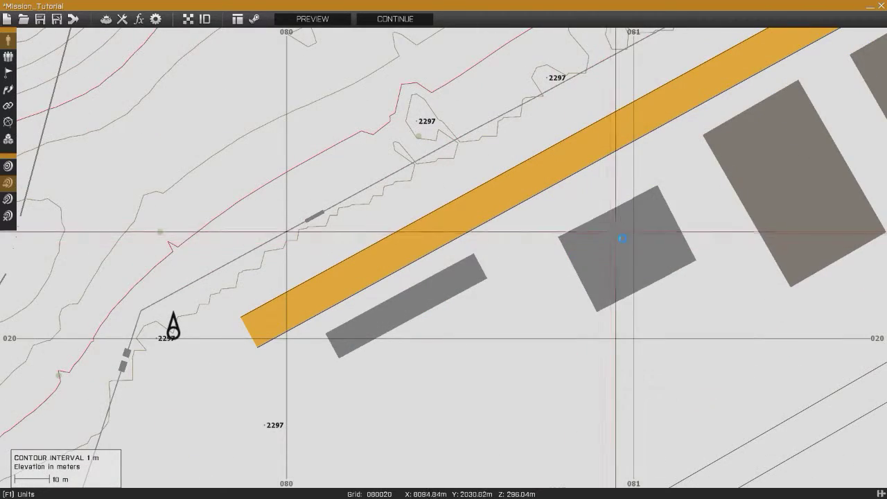
right_drag(622, 249, 489, 278)
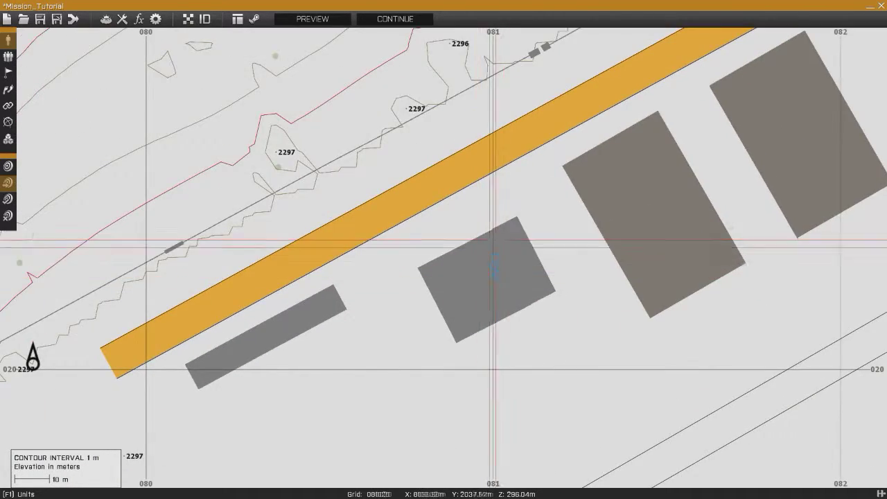
scroll(504, 280, up, 2)
click(208, 22)
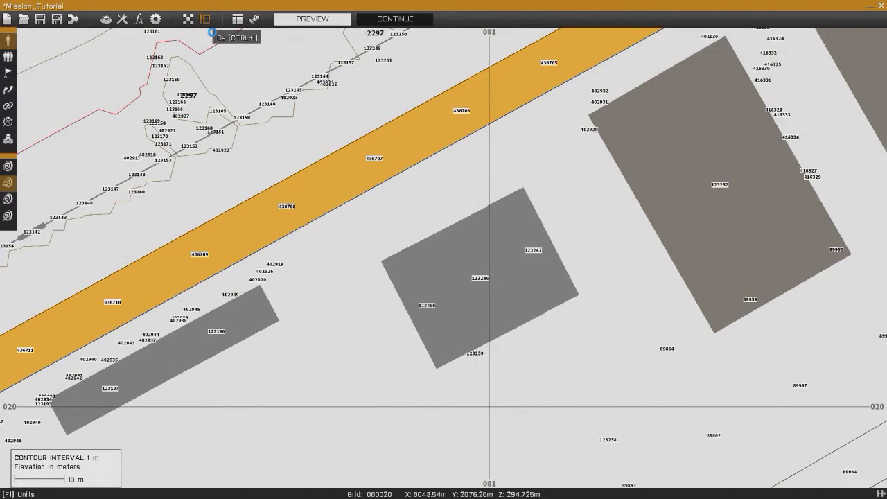
click(208, 21)
right_drag(471, 272, 610, 241)
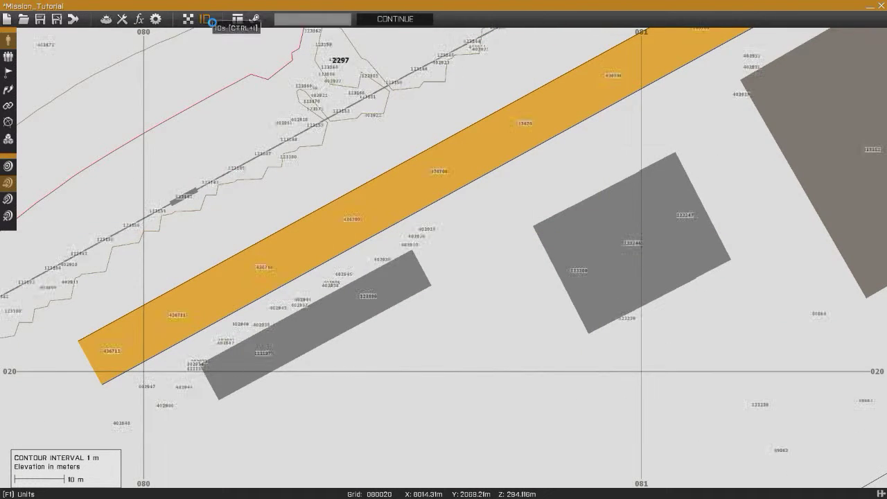
Insert an empty M1A2SEPv1 (TUSK II) from the Tank class on the northwest side of the road, across from the M1025A2 row.
right_drag(734, 76, 380, 307)
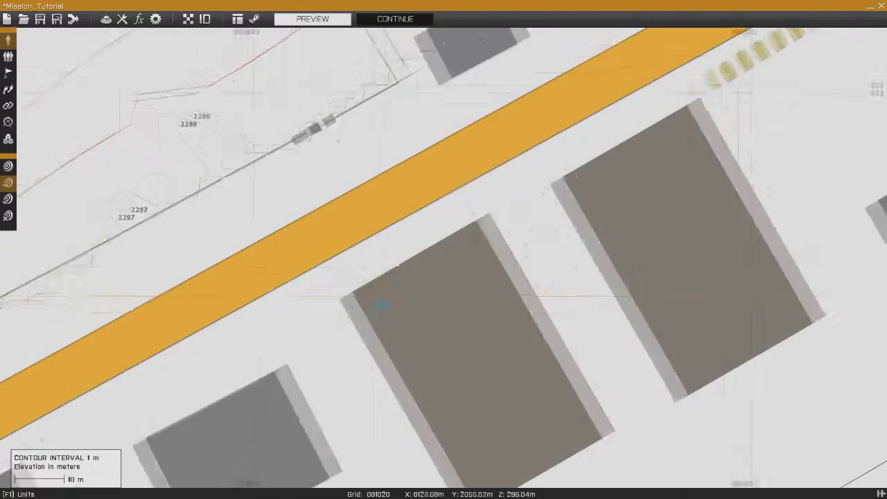
right_drag(560, 172, 372, 311)
scroll(519, 170, up, 5)
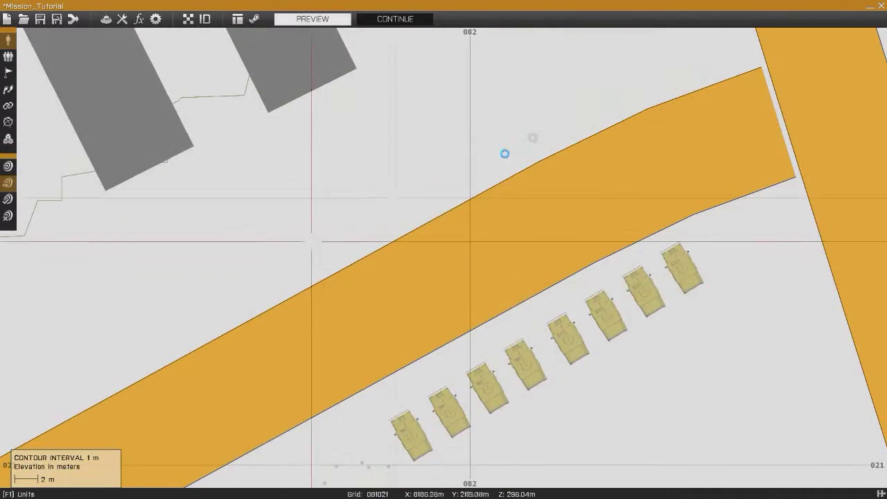
right_drag(305, 253, 525, 160)
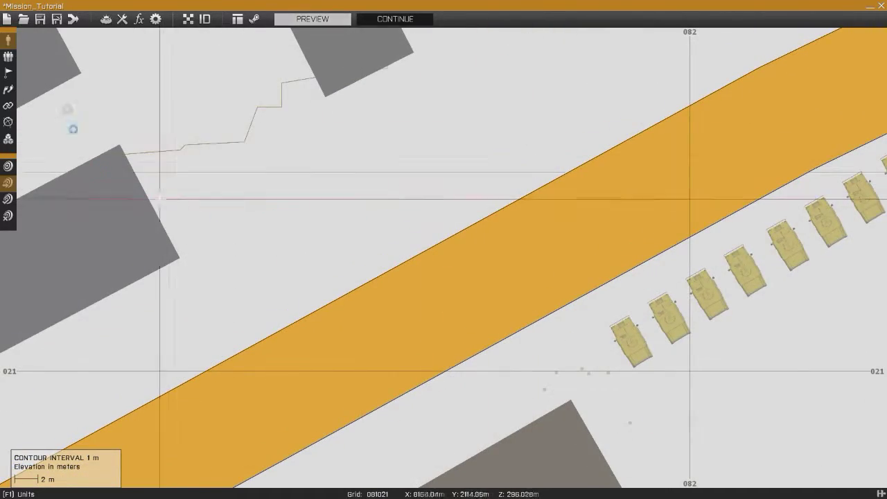
double_click(377, 251)
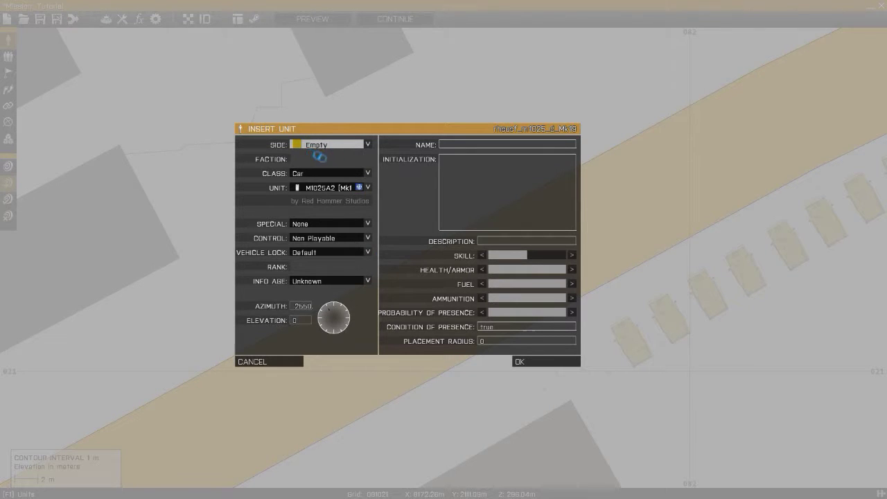
click(324, 179)
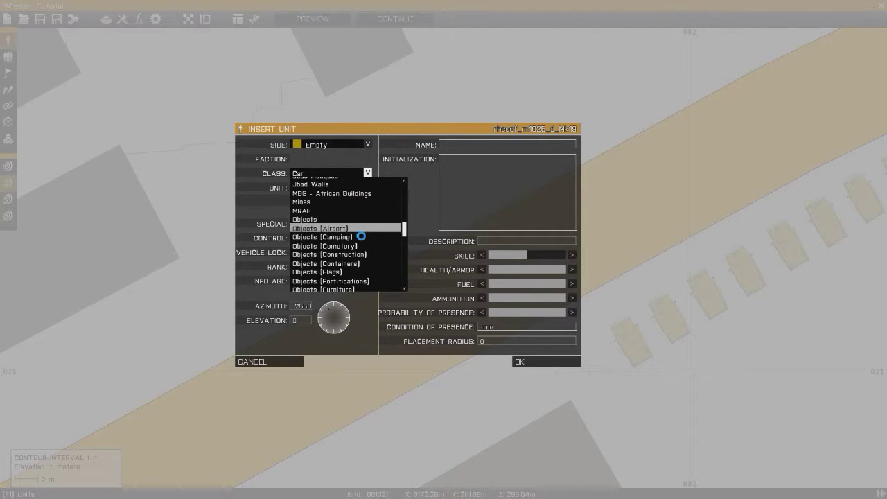
scroll(365, 230, down, 10)
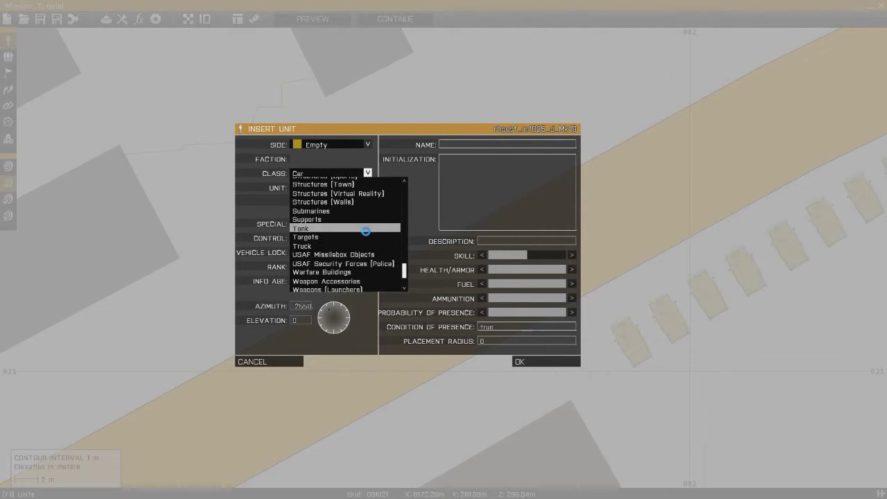
click(315, 228)
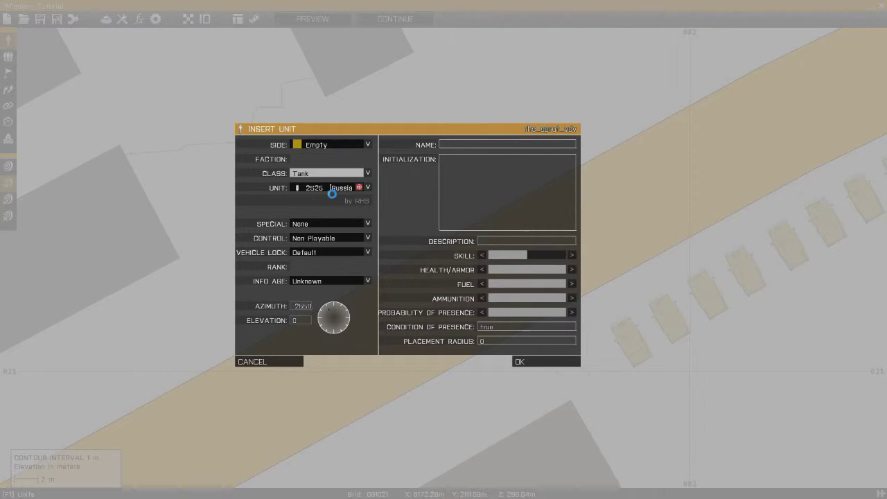
click(332, 188)
drag(471, 190, 474, 226)
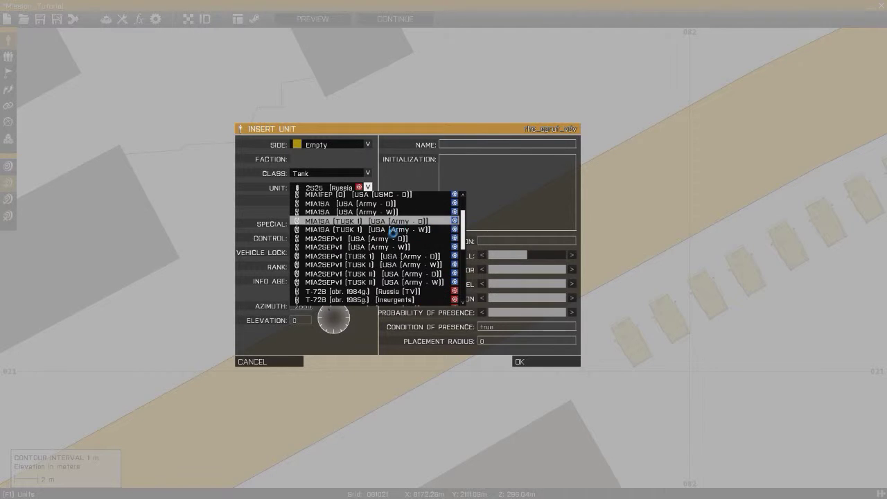
click(353, 283)
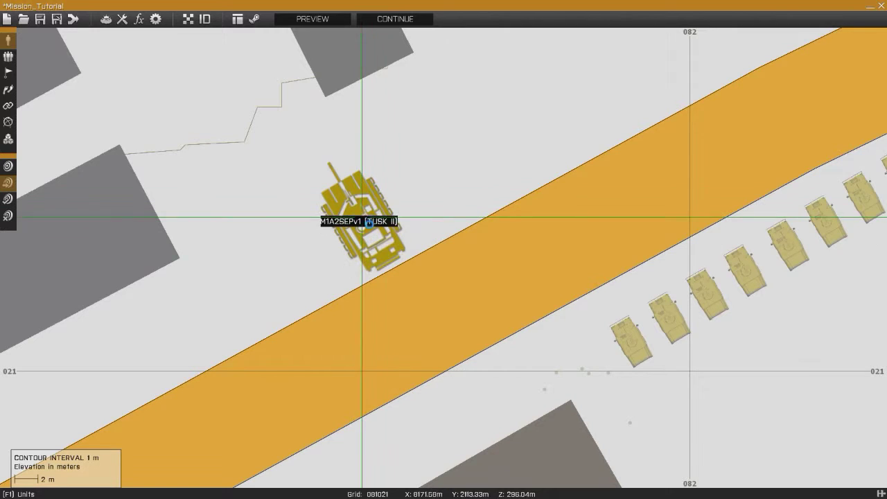
Rotate the M1A2SEPv1 tank so its gun points southeast towards the road, and shift it slightly back from the road edge.
shift+drag(364, 221, 487, 222)
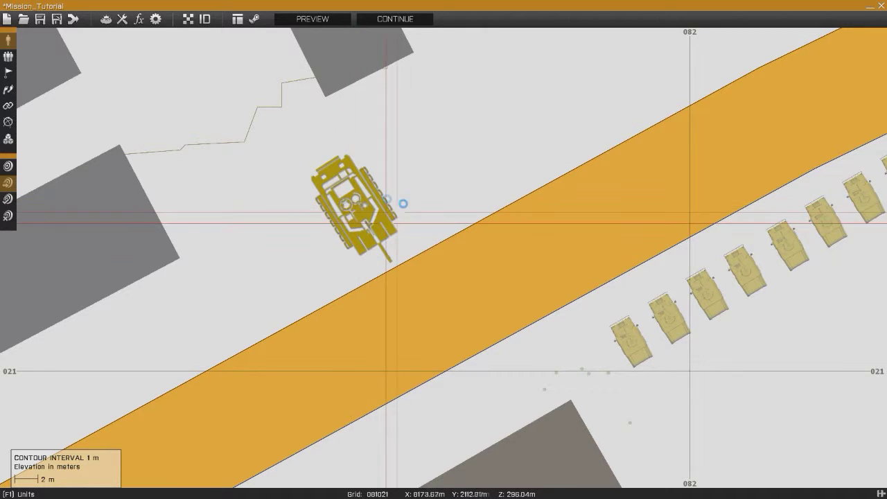
click(363, 212)
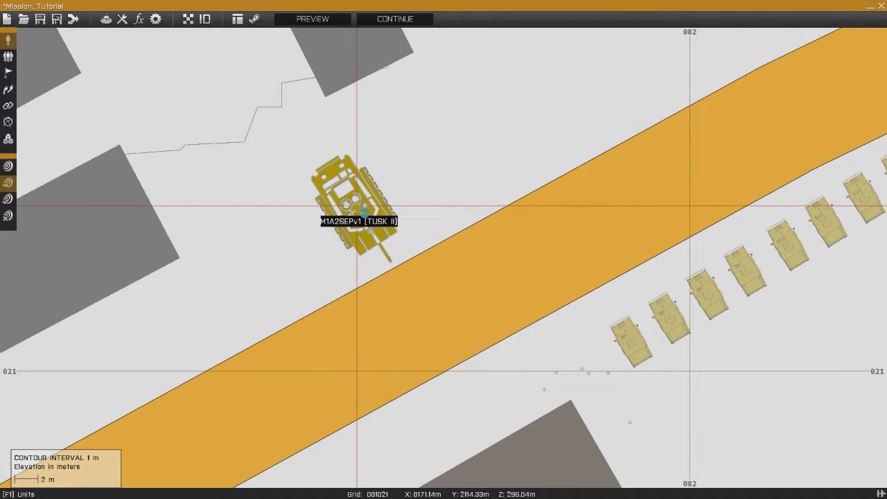
drag(357, 211, 372, 235)
shift+drag(354, 193, 336, 281)
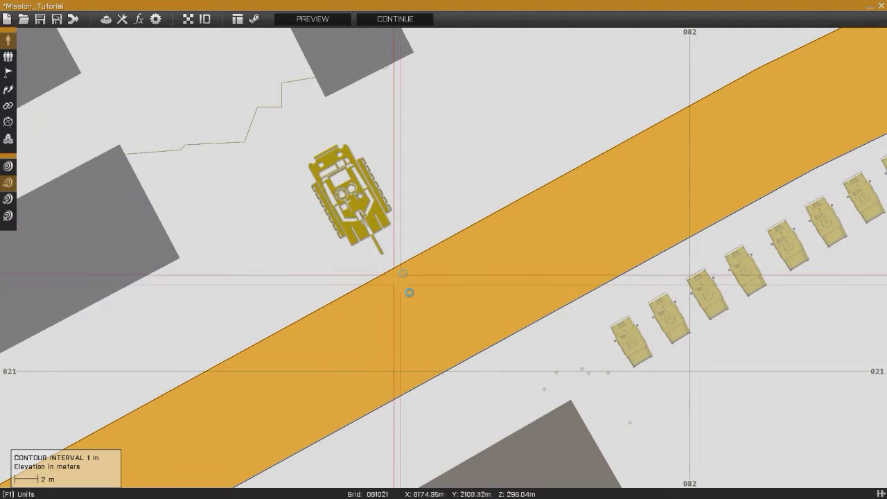
Adjust the M1A2SEPv1 (TUSK II) tank's position beside the road, and place two copies of it northeastward in a row.
drag(357, 205, 379, 238)
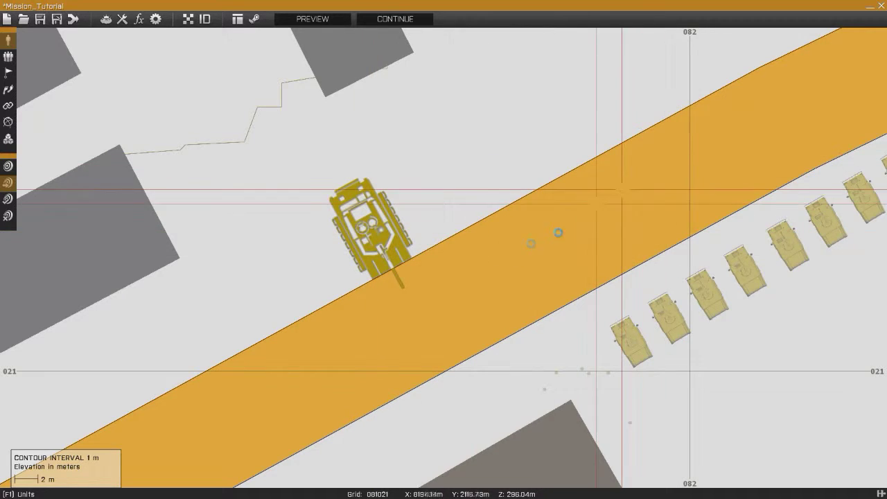
drag(361, 217, 356, 207)
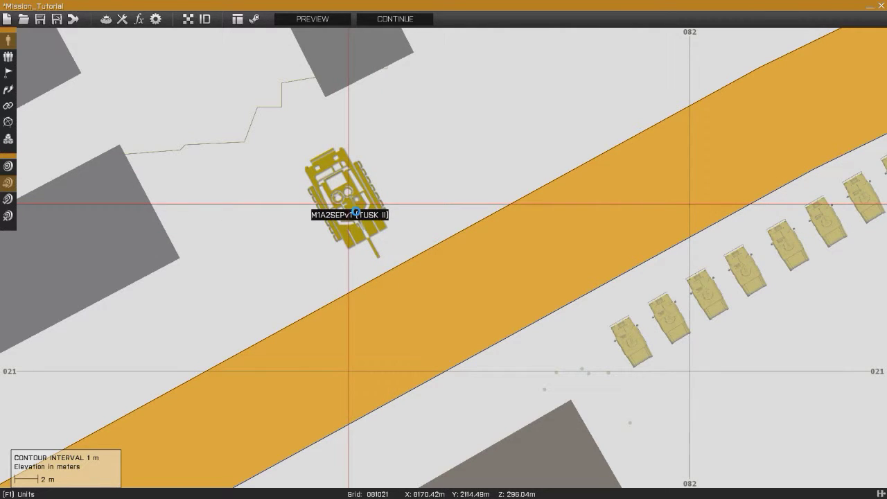
drag(355, 211, 427, 171)
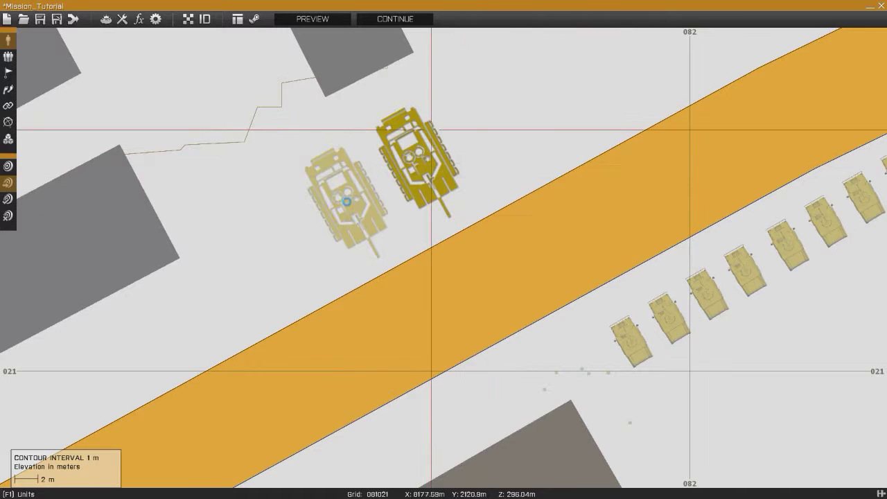
right_drag(417, 173, 376, 216)
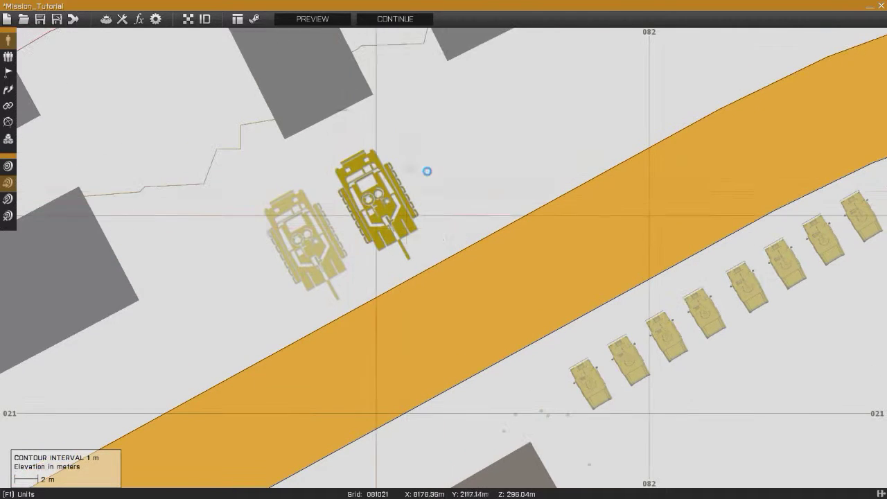
right_drag(458, 174, 329, 233)
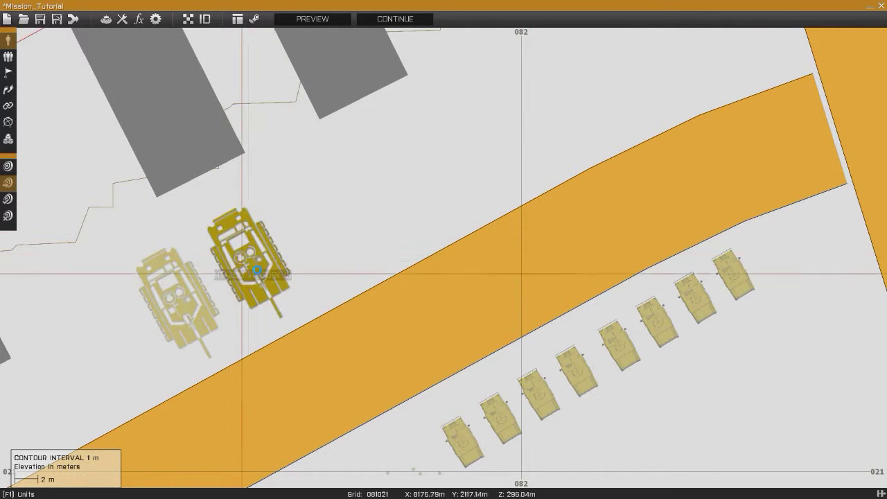
click(325, 223)
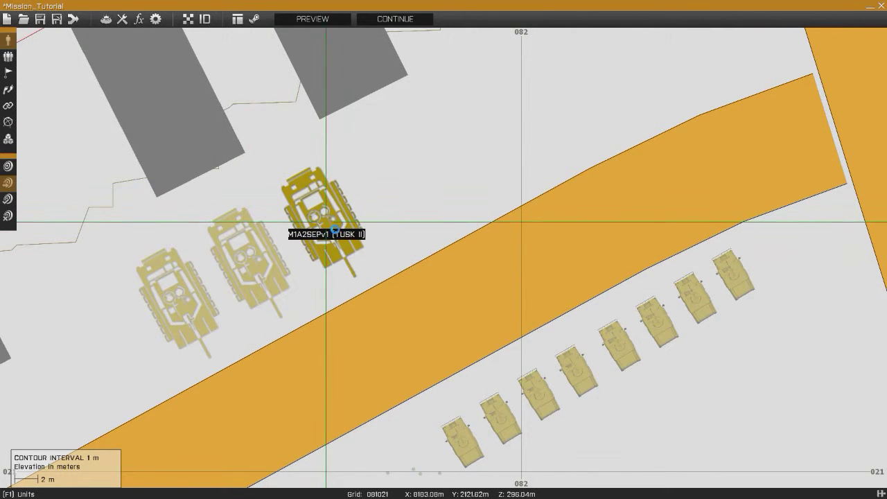
Change the northeasternmost tank in the row to the IFV class M2A3 (BUSK III) of USA (Army - D).
double_click(336, 230)
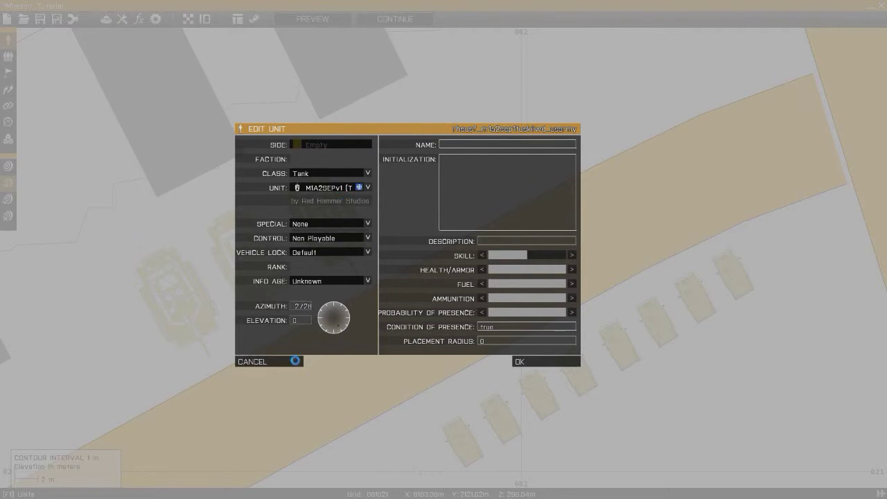
click(295, 361)
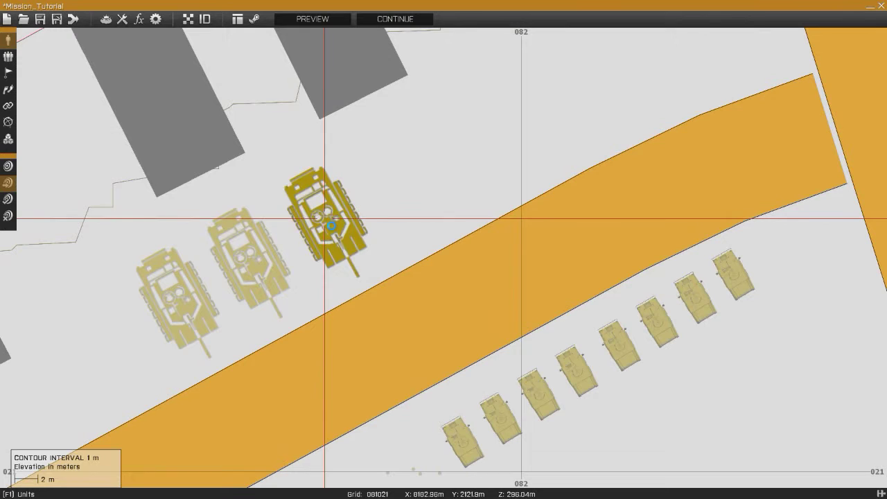
double_click(338, 223)
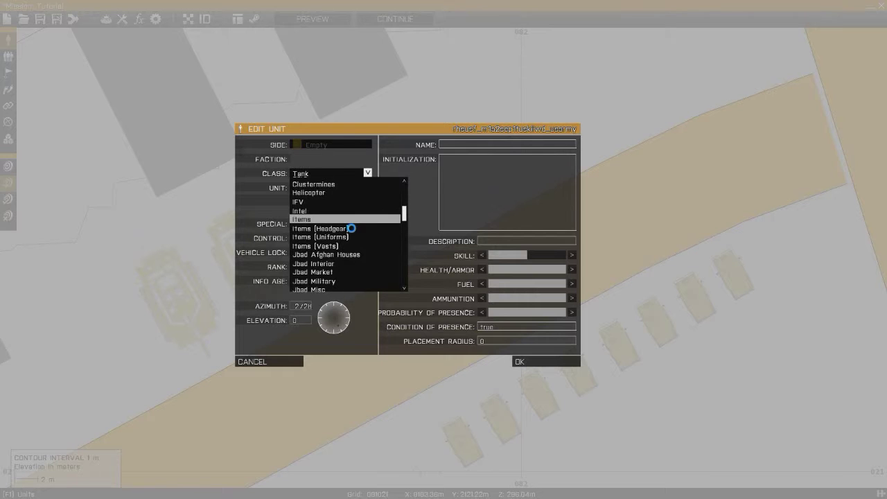
click(297, 254)
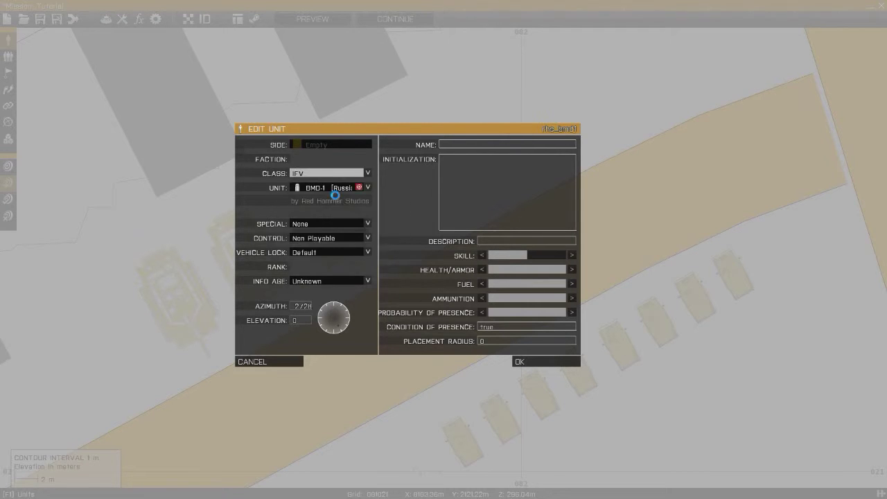
click(337, 188)
scroll(384, 232, down, 2)
scroll(450, 242, down, 8)
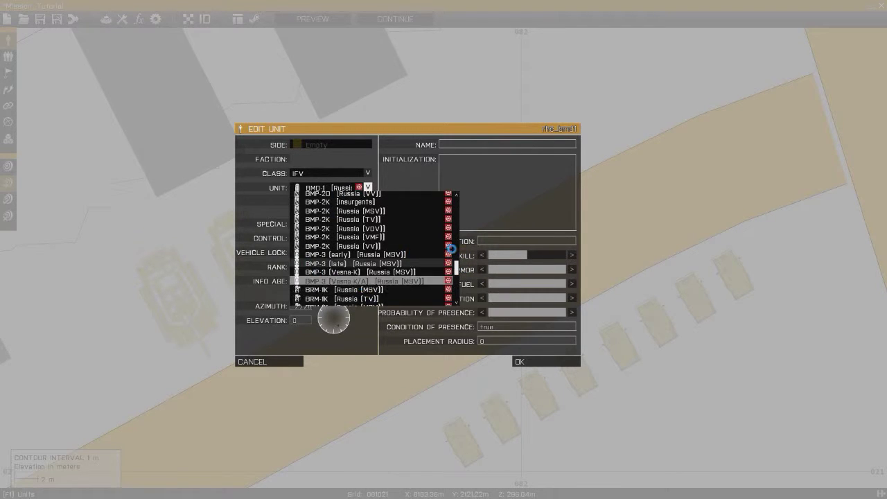
drag(463, 269, 463, 284)
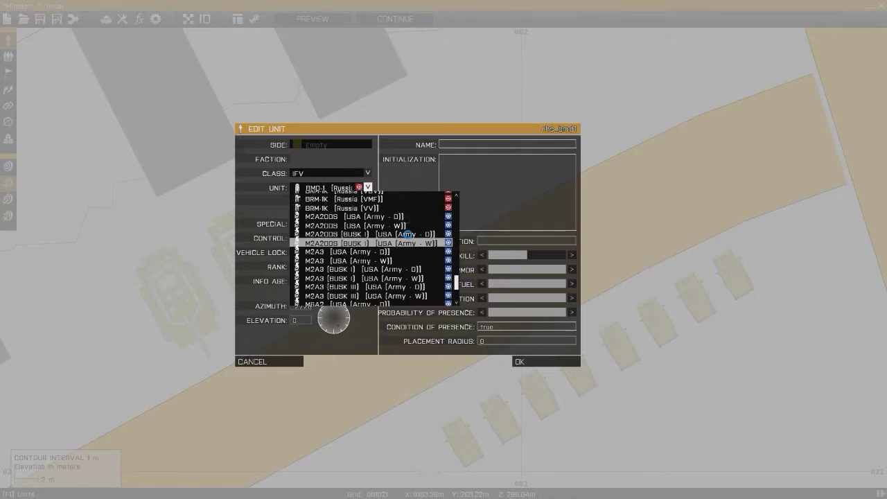
scroll(385, 233, down, 5)
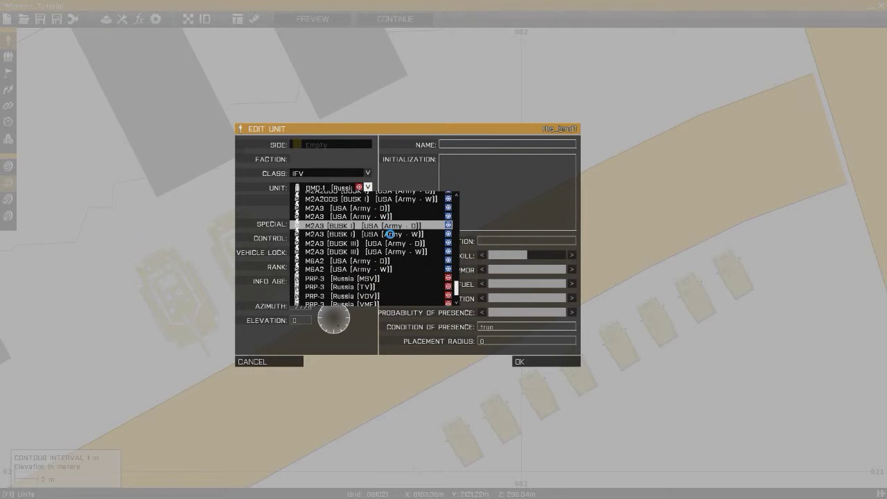
click(362, 254)
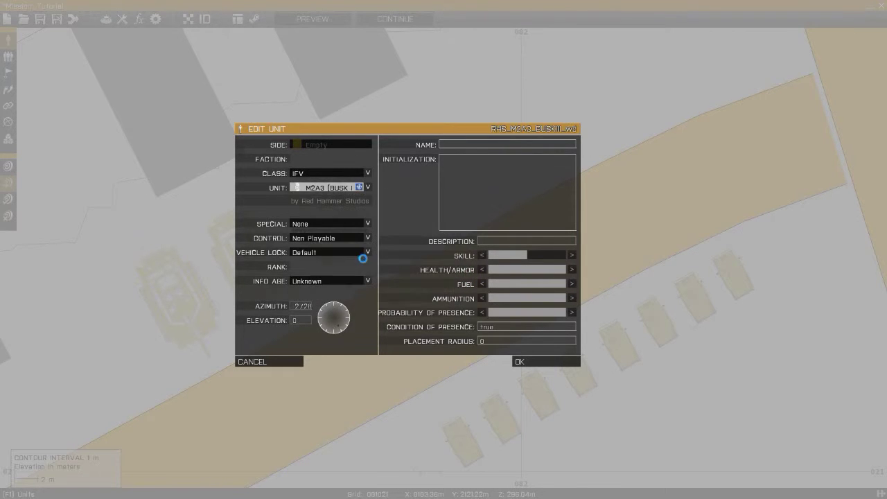
click(366, 187)
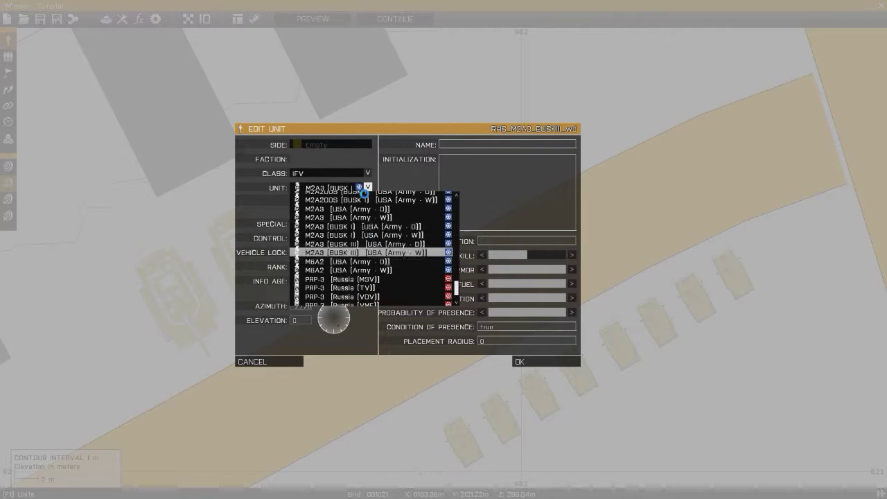
click(361, 252)
click(537, 361)
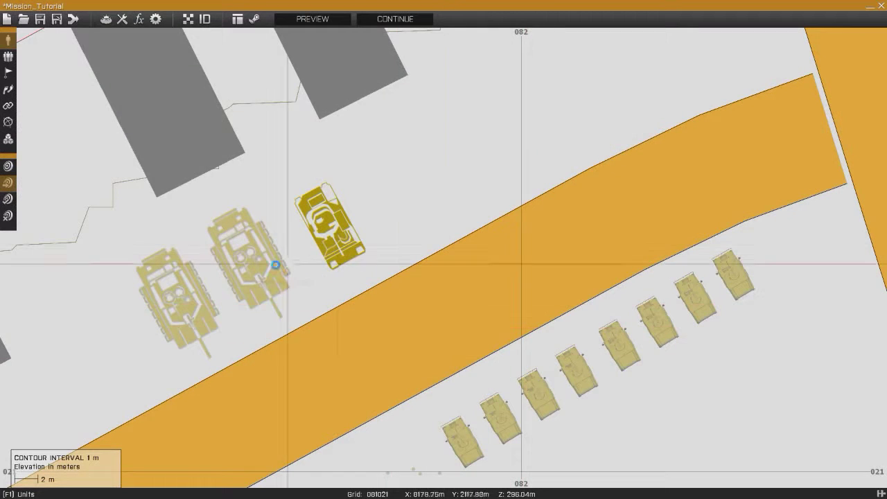
double_click(254, 261)
click(352, 190)
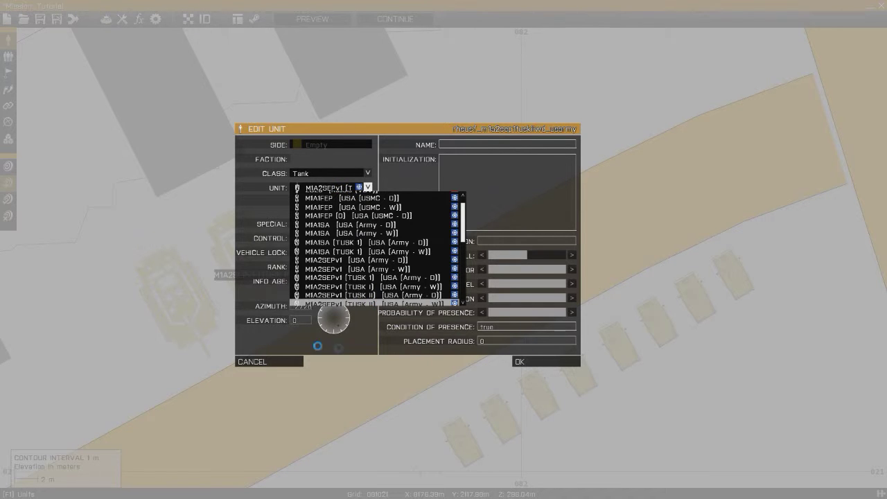
click(269, 359)
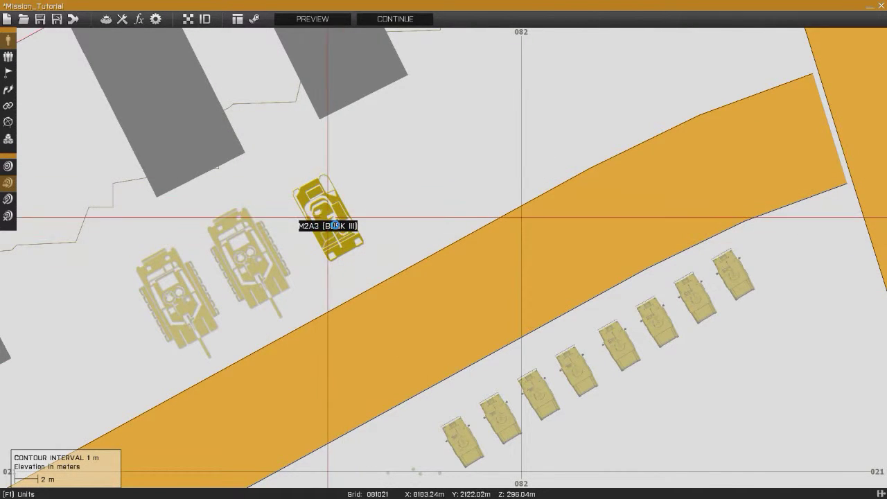
Place two copies of the M2A3 (BUSK III) northeast of the original, continuing the row along the road.
click(328, 217)
drag(335, 225, 386, 194)
key(ctrl+v)
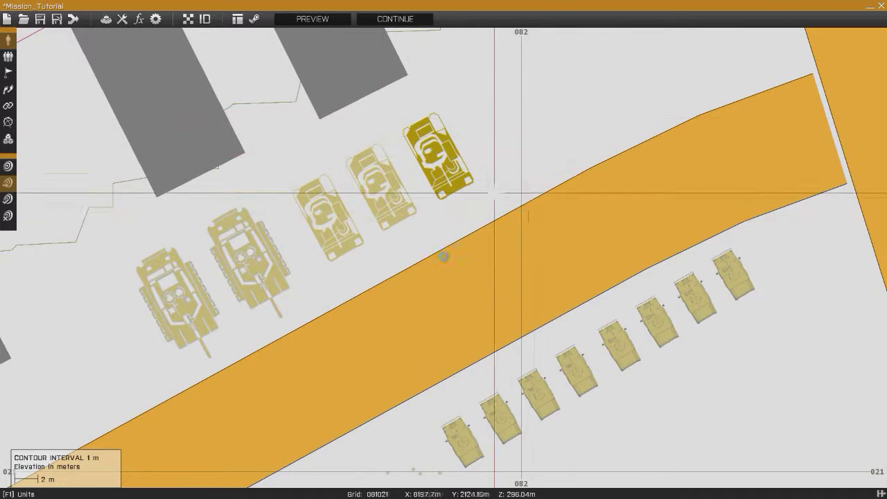
right_drag(495, 195, 434, 253)
right_drag(436, 178, 361, 223)
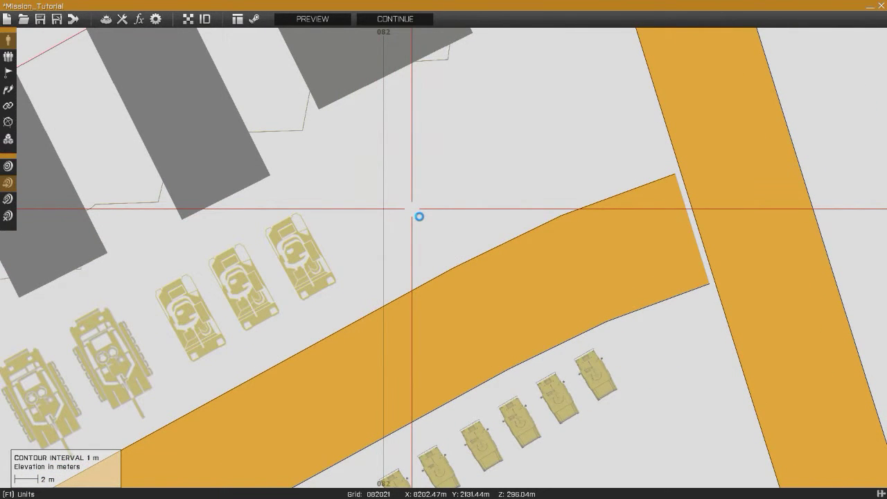
Start inserting an empty unit of the Helicopter class on the open airfield ground southeast of the buildings, between the two strips.
scroll(419, 217, down, 10)
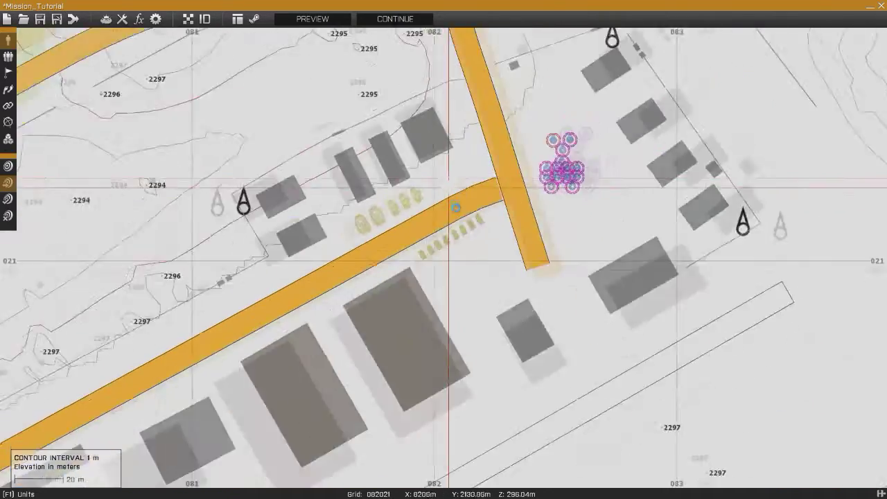
scroll(443, 201, up, 10)
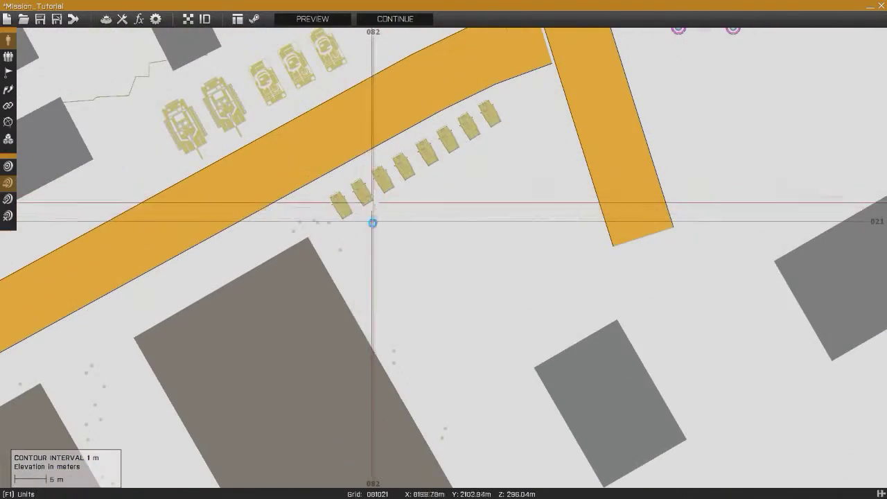
click(340, 207)
right_drag(378, 258, 377, 208)
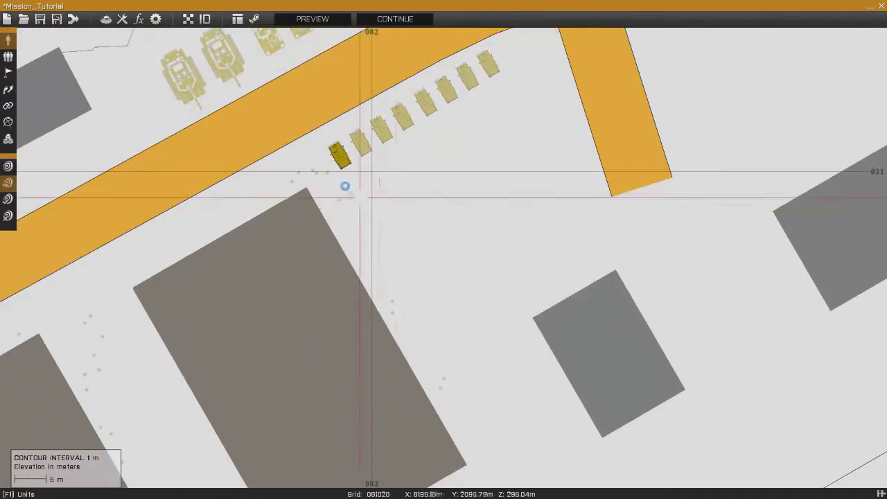
right_drag(513, 211, 356, 97)
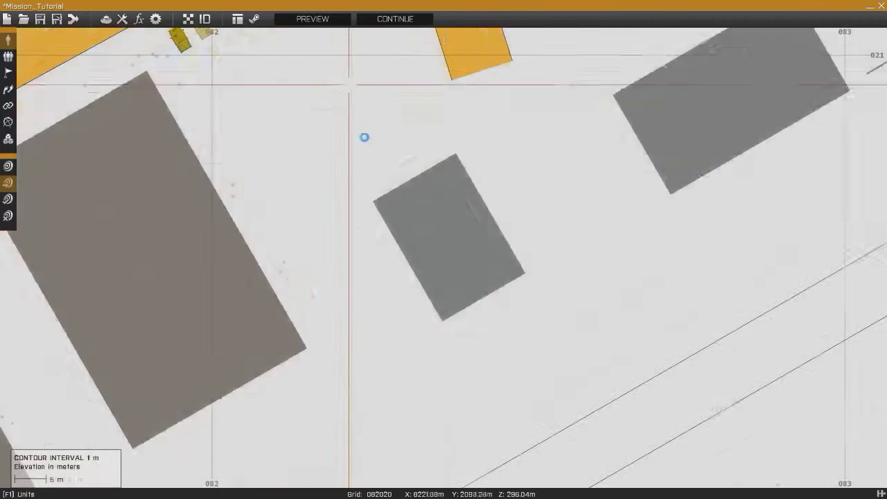
scroll(357, 124, down, 2)
right_drag(516, 252, 366, 116)
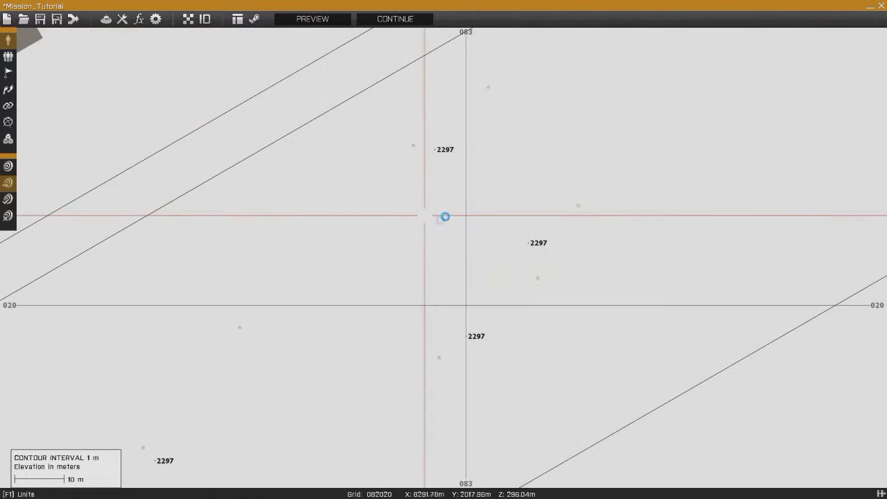
double_click(423, 239)
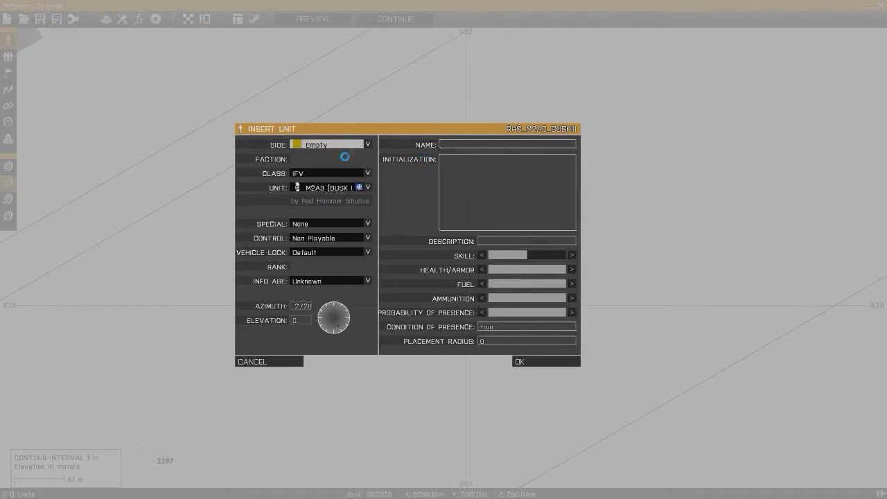
click(326, 174)
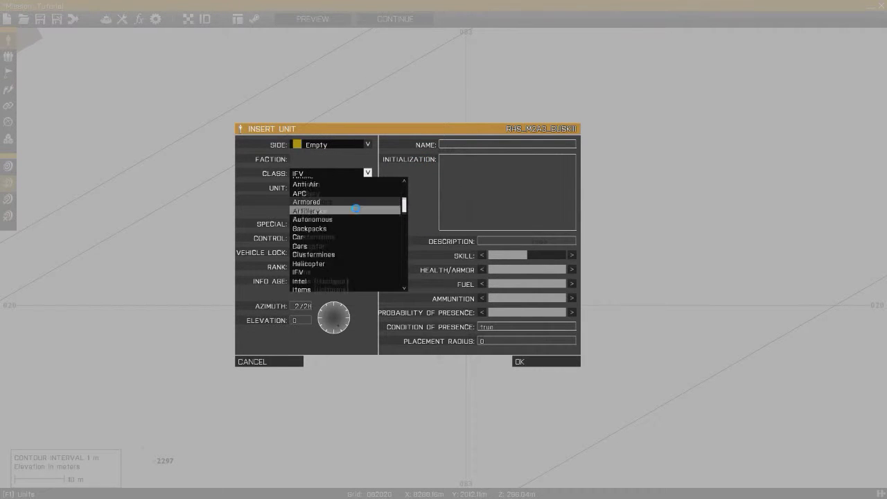
scroll(349, 196, up, 3)
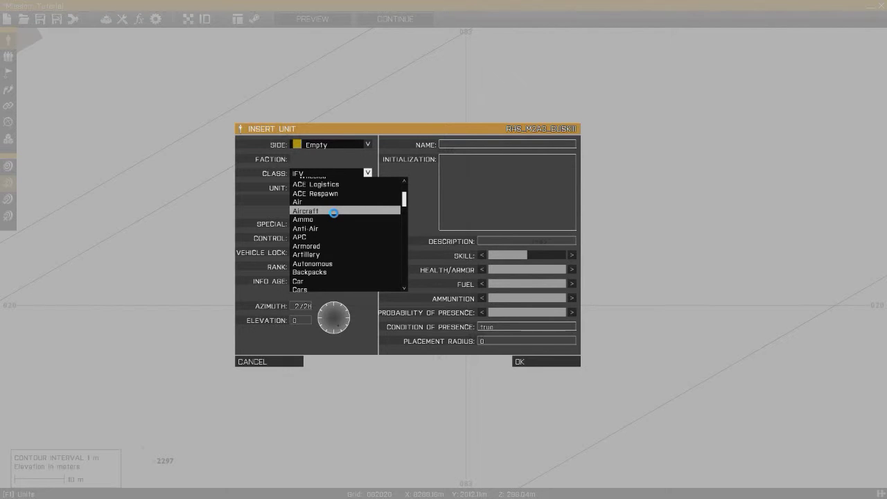
scroll(335, 218, down, 6)
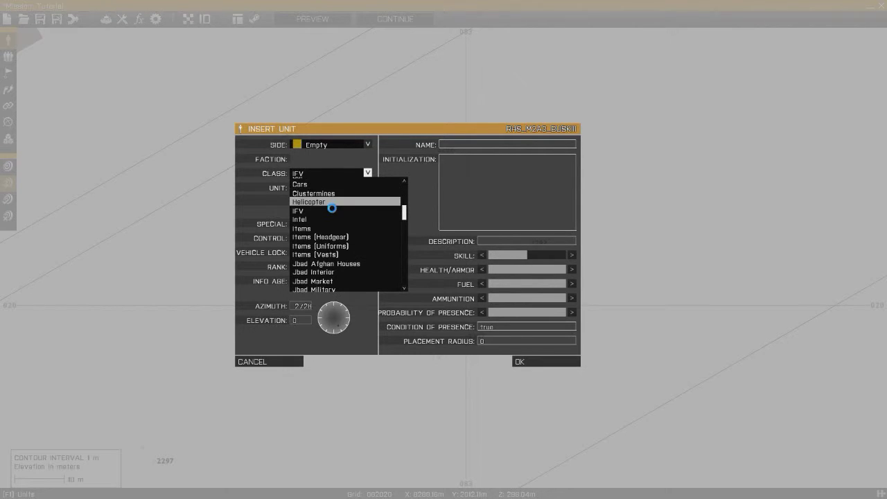
click(332, 207)
Choose the UH-60M of USA (Army - D) as the helicopter unit and insert it.
click(329, 187)
scroll(451, 222, down, 2)
drag(497, 246, 496, 292)
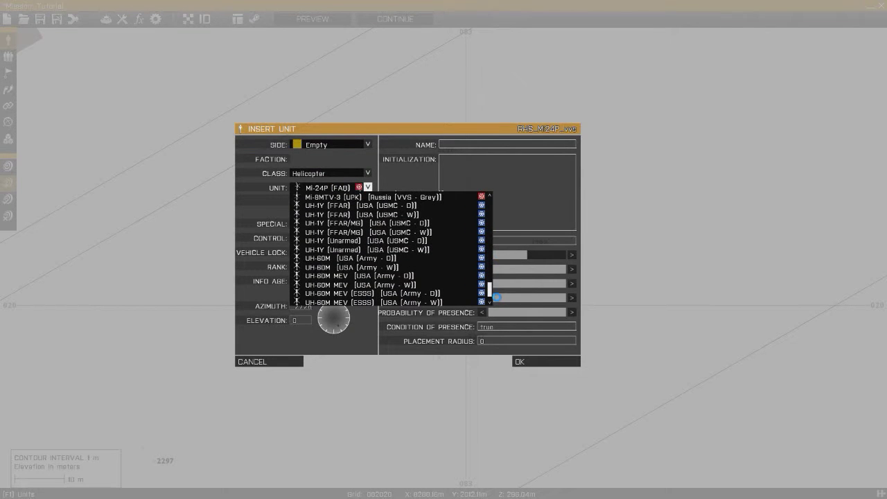
click(374, 260)
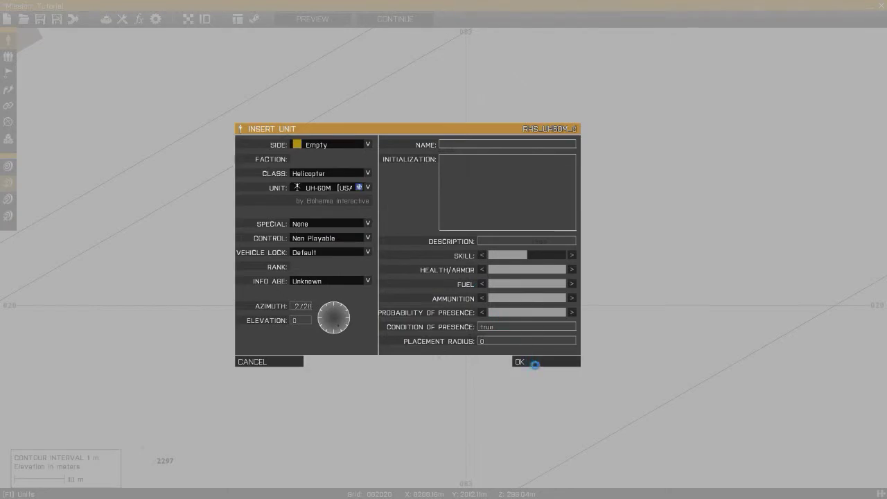
click(534, 363)
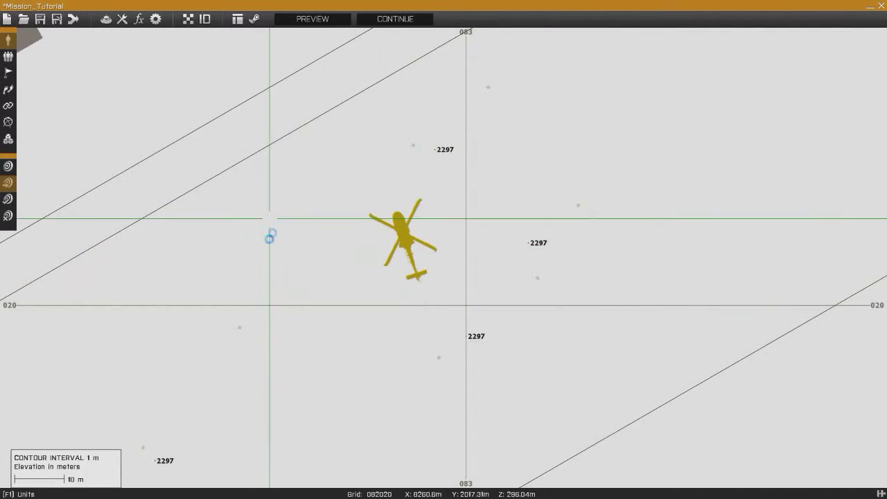
scroll(428, 273, down, 5)
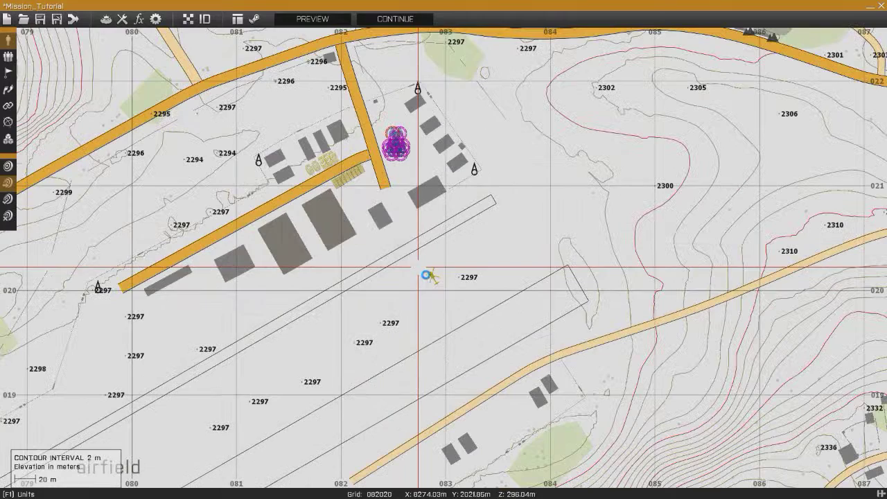
scroll(355, 175, up, 5)
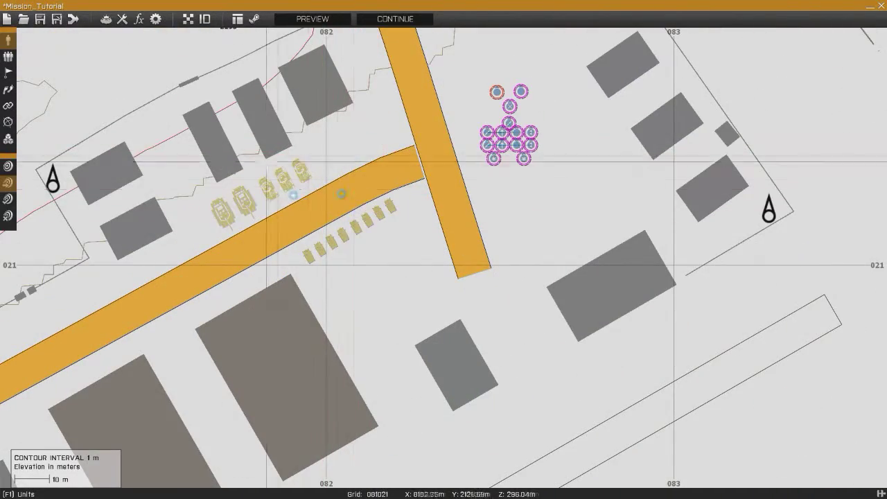
scroll(327, 174, up, 3)
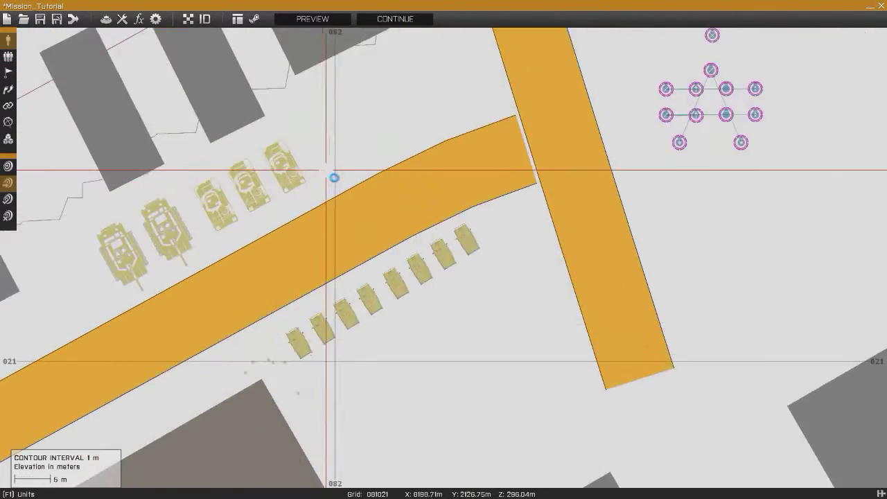
Display the map textures over the open airfield ground around the inserted UH-60M.
scroll(327, 172, down, 5)
right_drag(414, 257, 350, 139)
right_drag(403, 220, 377, 205)
scroll(377, 206, up, 3)
right_drag(414, 250, 367, 196)
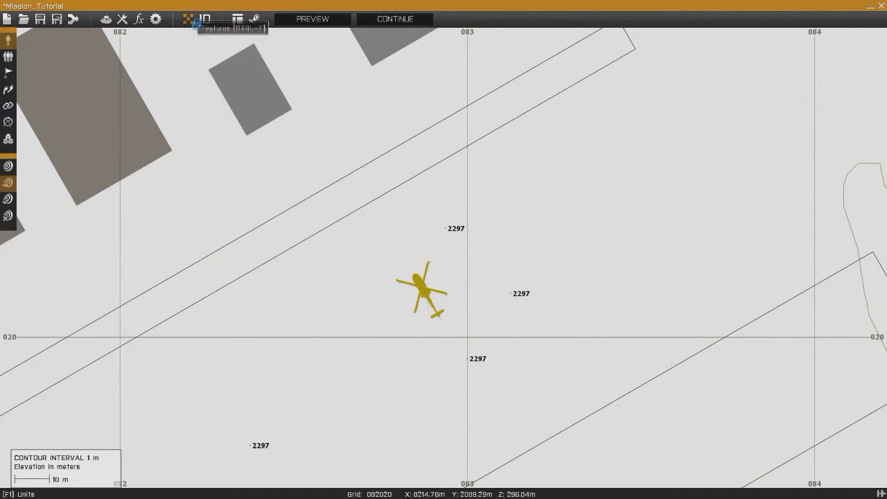
click(196, 25)
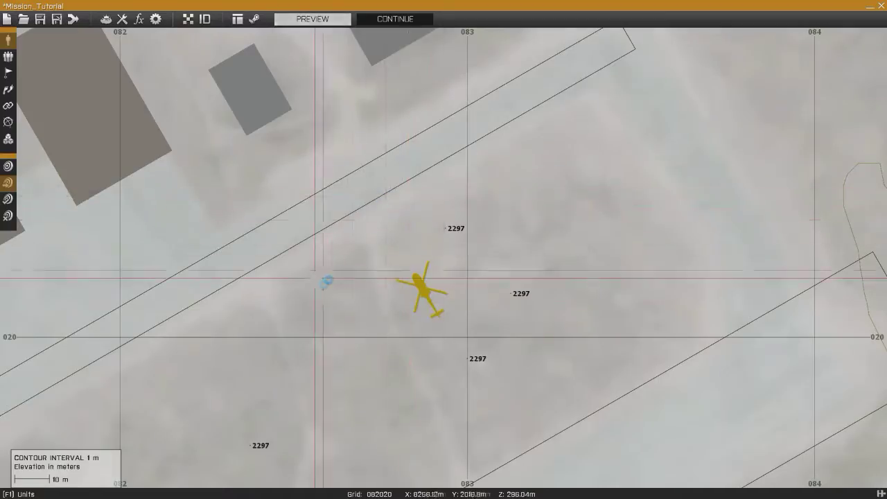
Compare the zoomed-out map with and without textures, ending with the textures hidden.
scroll(389, 248, down, 10)
right_drag(390, 248, 501, 341)
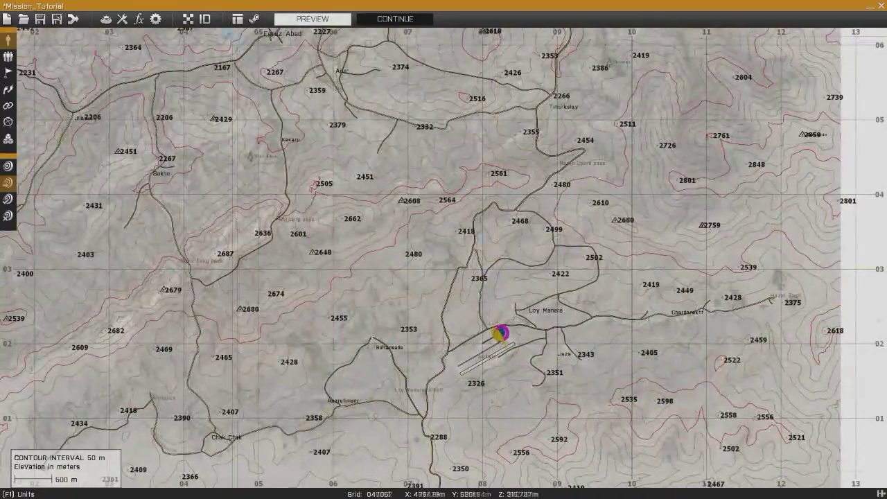
click(192, 23)
click(193, 22)
click(192, 23)
click(192, 23)
click(193, 23)
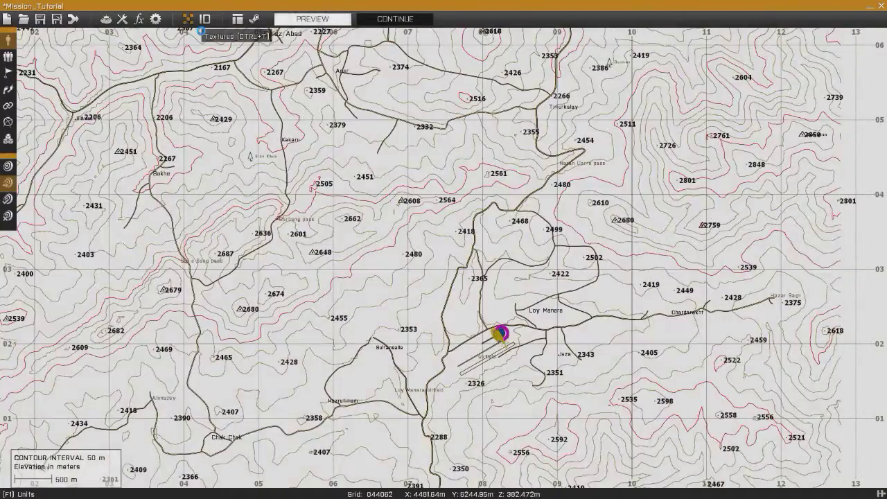
click(196, 26)
scroll(506, 346, up, 10)
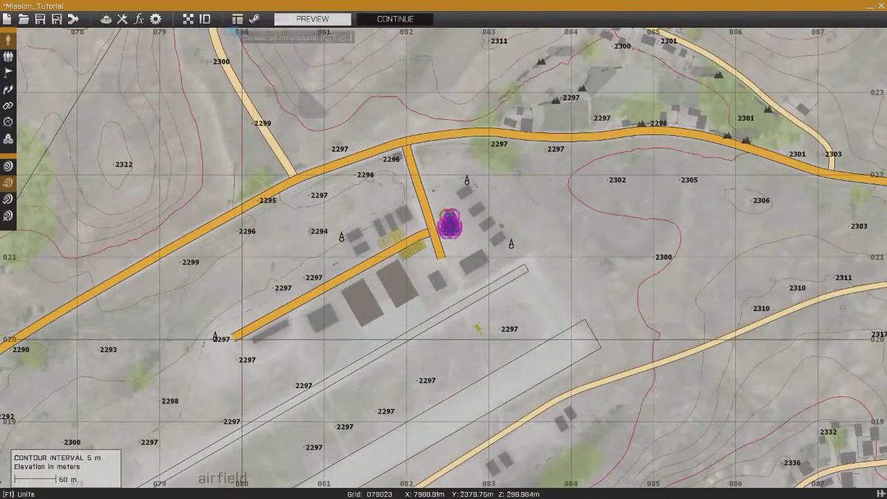
click(193, 23)
Examine the untextured map around the airfield, its access roads and the ground between the two strips.
right_drag(68, 149, 257, 141)
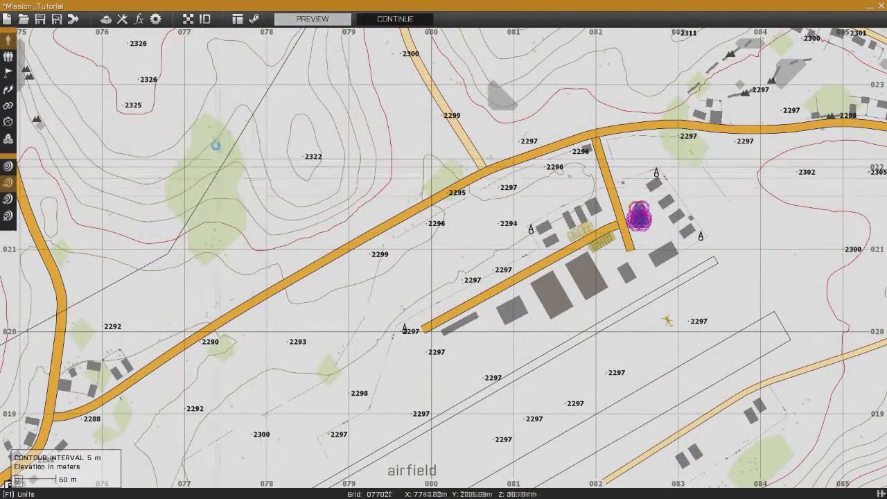
right_drag(250, 192, 167, 239)
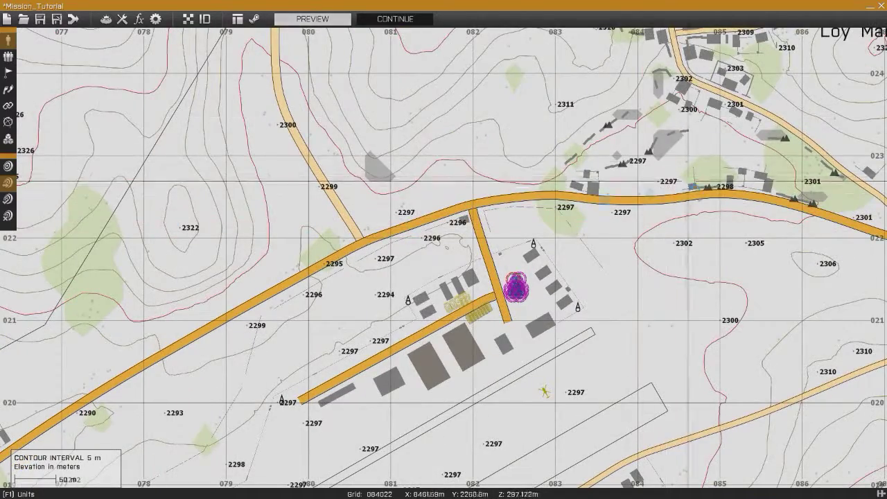
right_drag(688, 180, 550, 197)
right_drag(83, 301, 603, 194)
scroll(478, 208, up, 6)
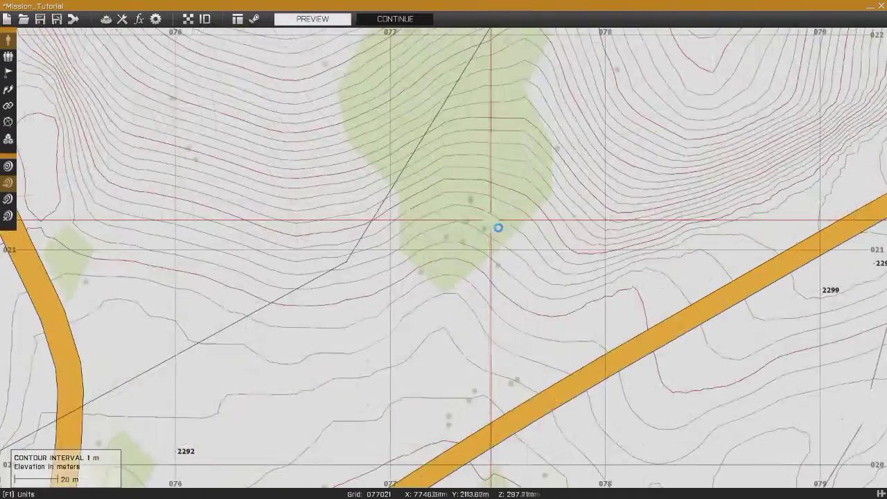
scroll(534, 246, down, 2)
right_drag(534, 246, 495, 247)
right_drag(518, 294, 428, 232)
right_drag(606, 302, 655, 238)
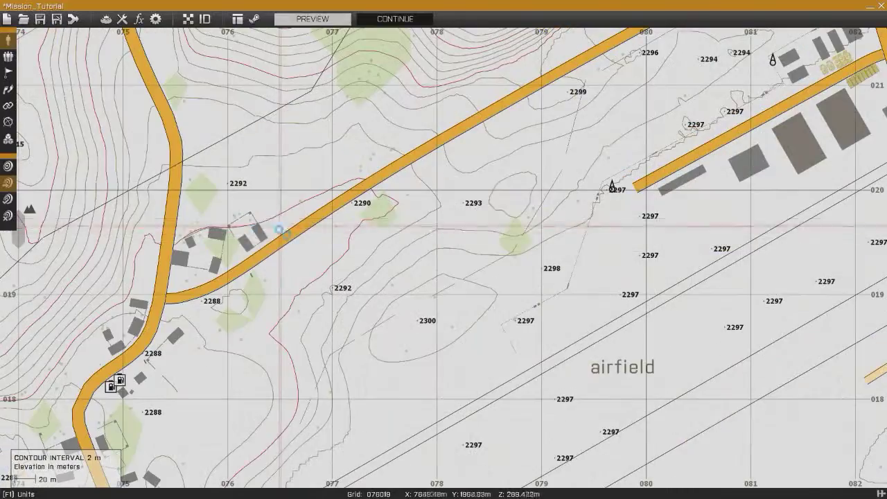
right_drag(624, 190, 328, 279)
right_drag(447, 229, 318, 167)
scroll(536, 216, up, 3)
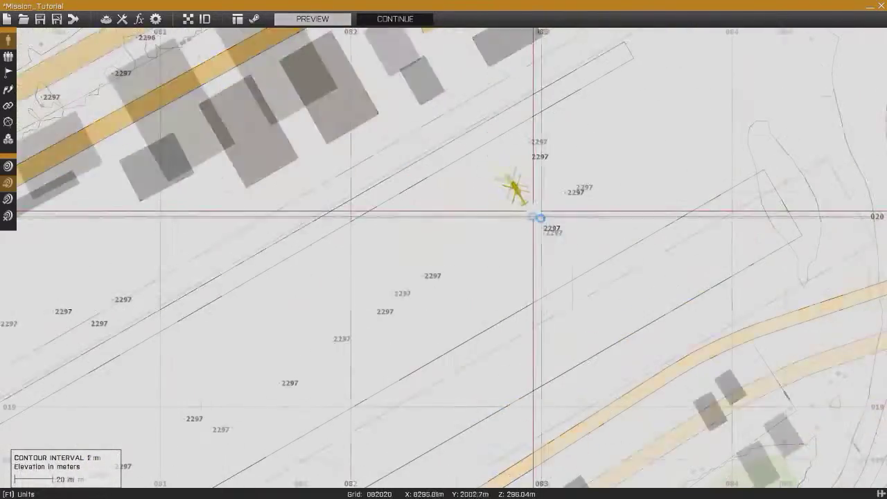
right_drag(534, 215, 495, 271)
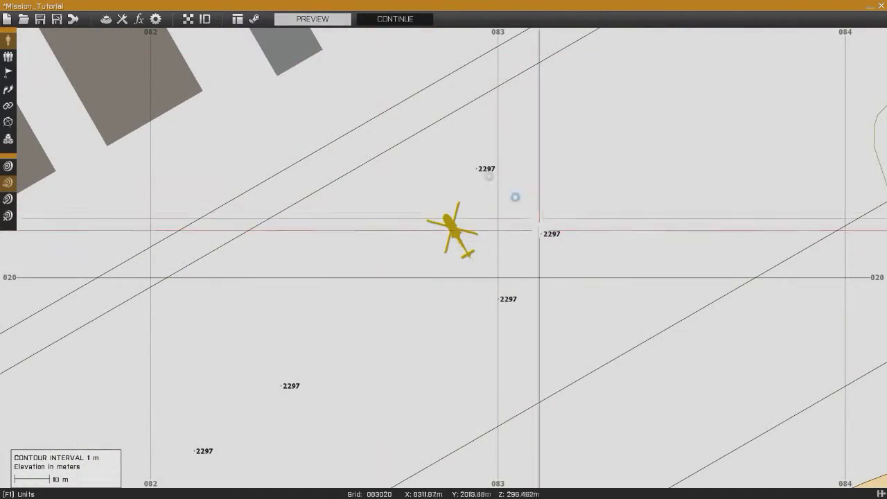
right_drag(554, 264, 572, 214)
scroll(573, 214, down, 3)
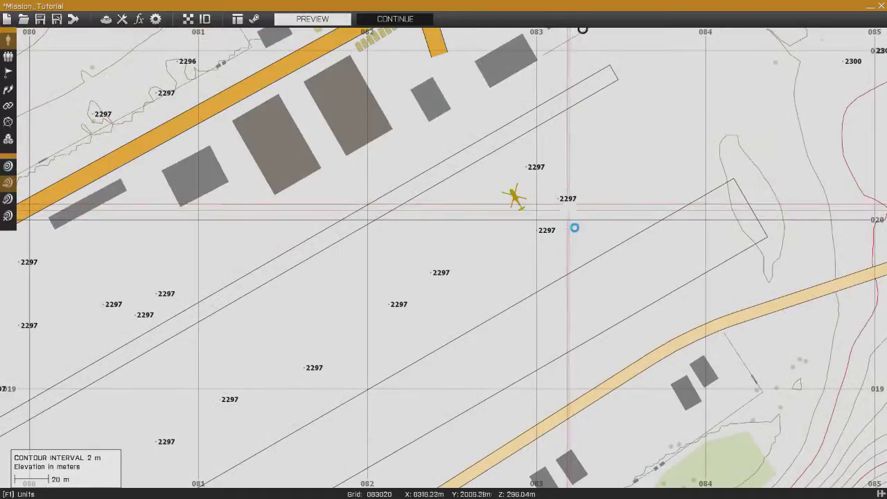
scroll(570, 224, up, 3)
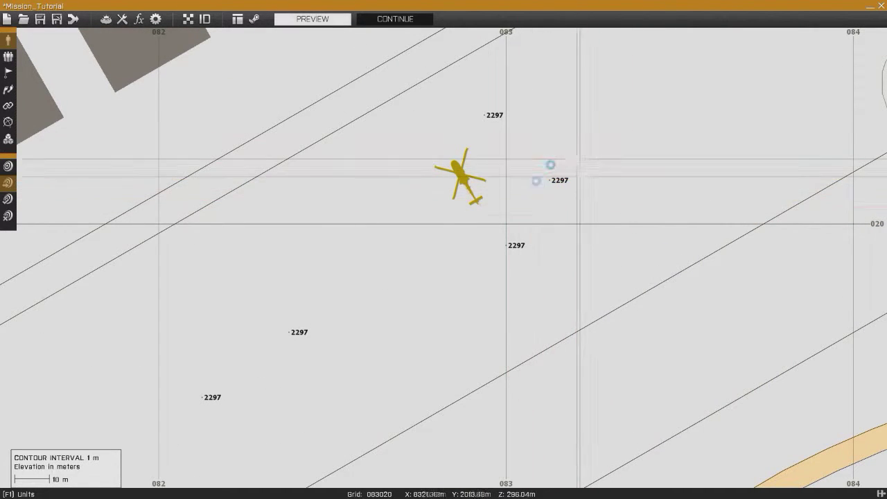
right_drag(506, 154, 488, 198)
Show the map textures and move the UH-60M eastward to just past grid line 083, between the two strips.
click(189, 19)
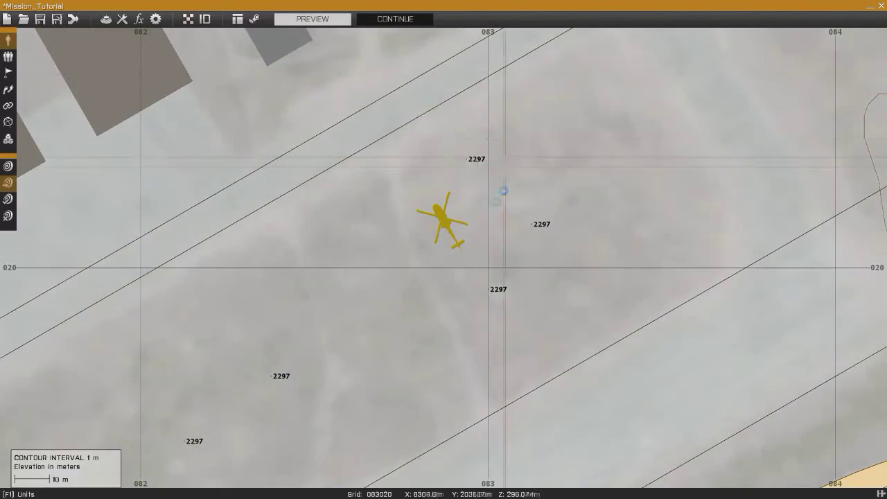
right_drag(667, 104, 526, 153)
right_drag(447, 44, 465, 123)
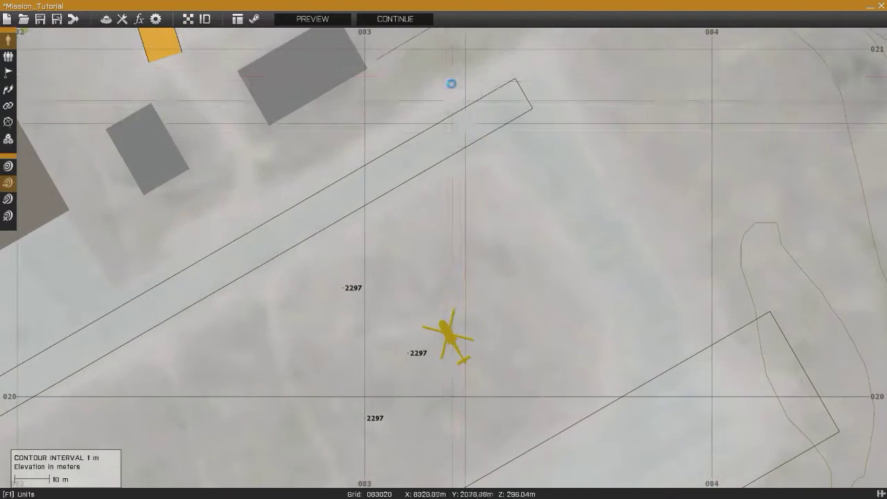
Inspect the textured airfield along both strips, from the helicopter's end to the far southwest end.
key(s)
key(a)
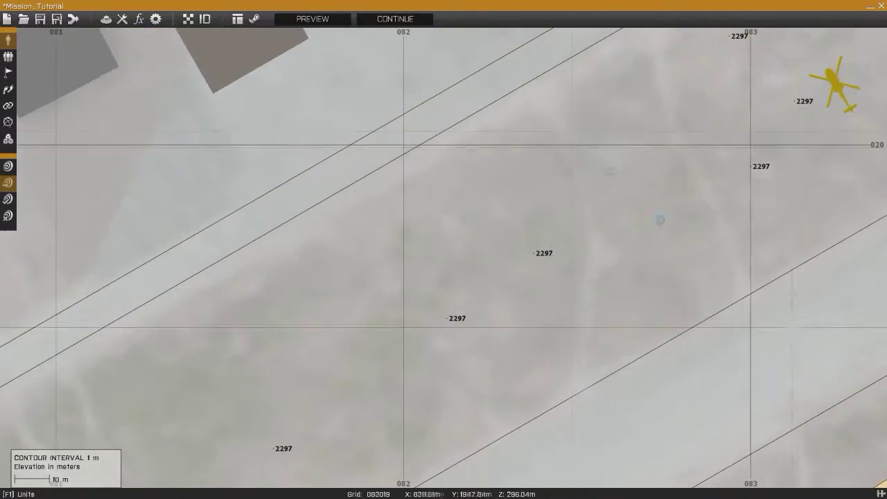
scroll(276, 242, down, 3)
right_drag(276, 243, 560, 161)
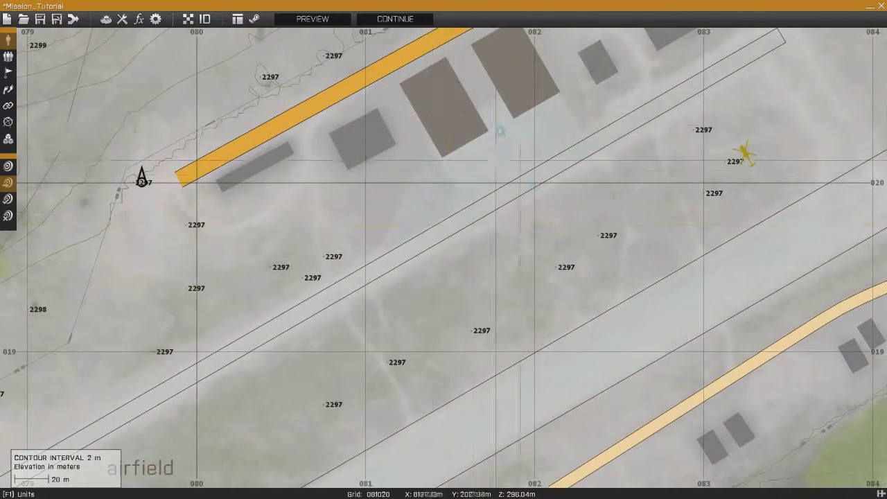
key(s)
key(a)
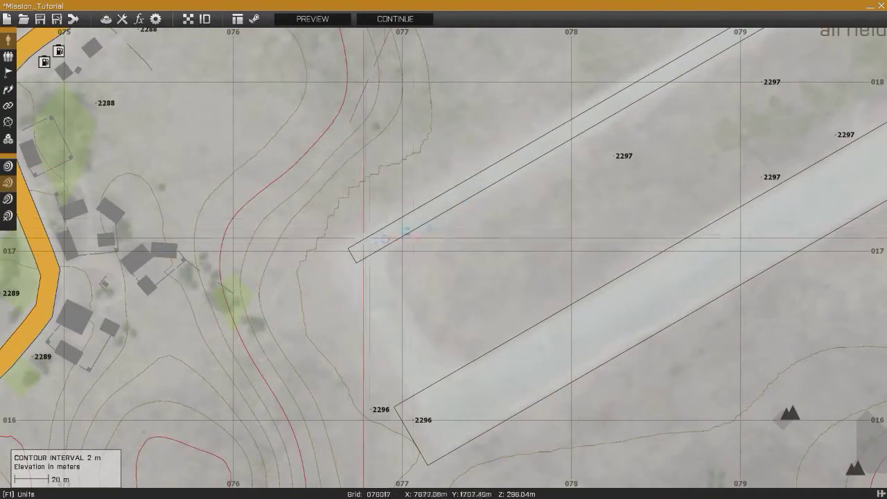
right_drag(639, 202, 208, 415)
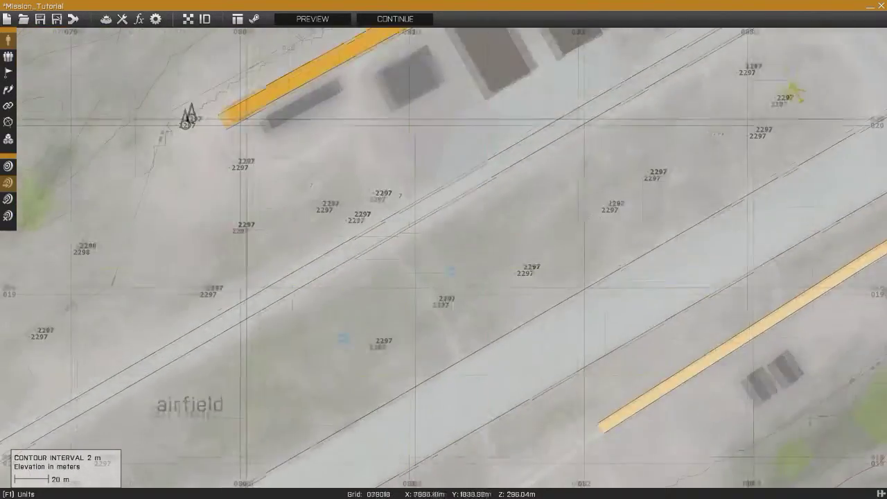
right_drag(769, 94, 535, 197)
right_drag(138, 104, 574, 192)
scroll(574, 192, down, 3)
right_drag(817, 312, 539, 233)
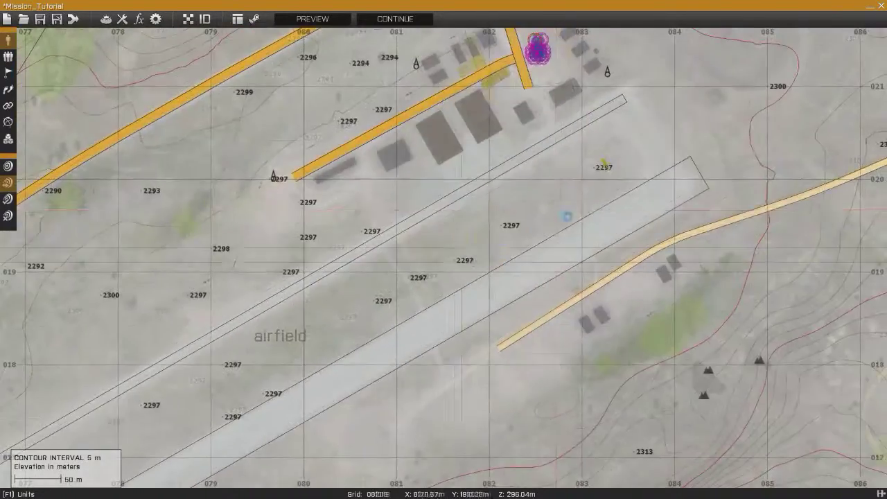
scroll(575, 190, up, 6)
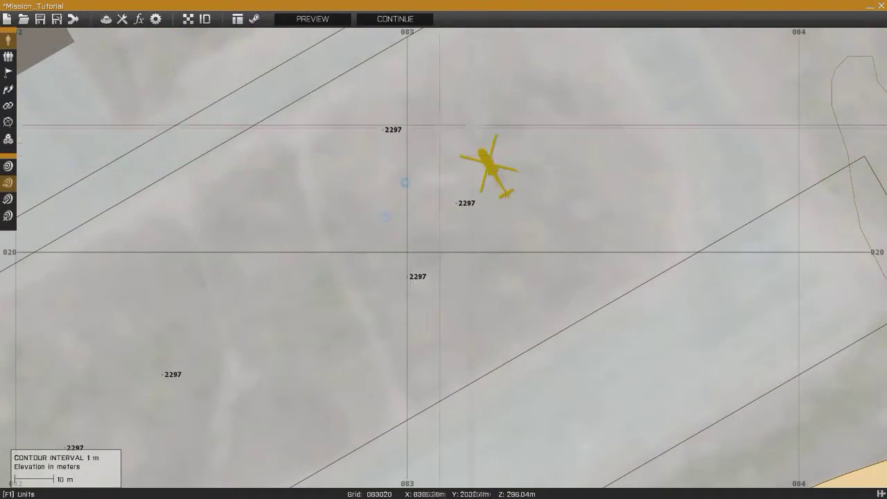
scroll(433, 145, down, 5)
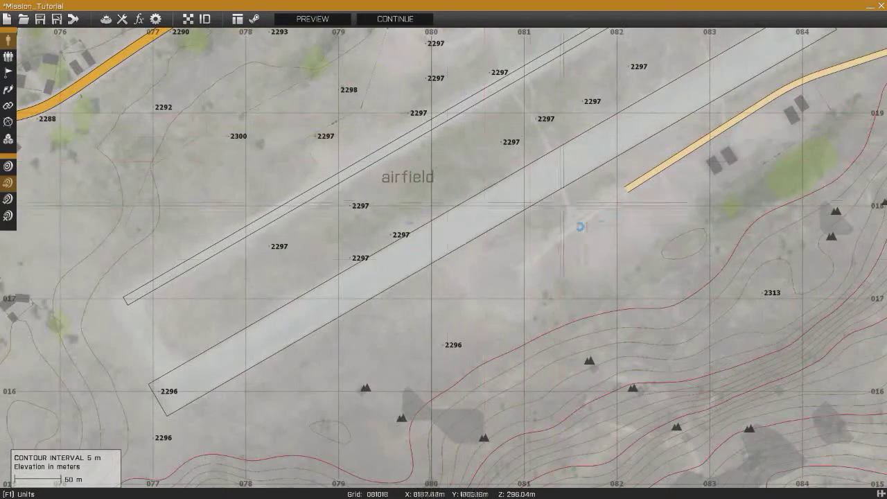
Place three copies of the UH-60M southwest of the original, forming an evenly spaced row parallel to the strips.
scroll(610, 241, up, 8)
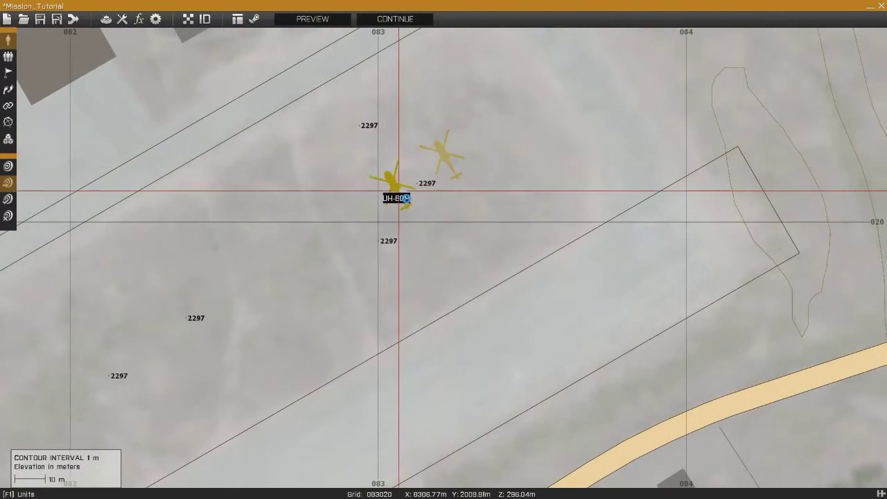
scroll(398, 190, up, 1)
key(ctrl+v)
drag(309, 238, 315, 233)
right_drag(315, 233, 506, 165)
key(ctrl+v)
click(425, 209)
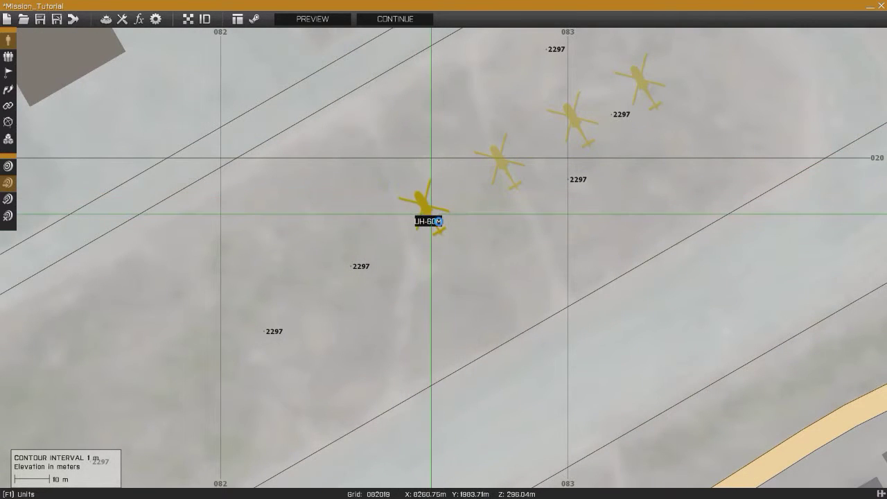
Delete the two southwesternmost UH-60M copies from the row.
right_drag(558, 185, 513, 207)
key(Delete)
click(458, 185)
key(Delete)
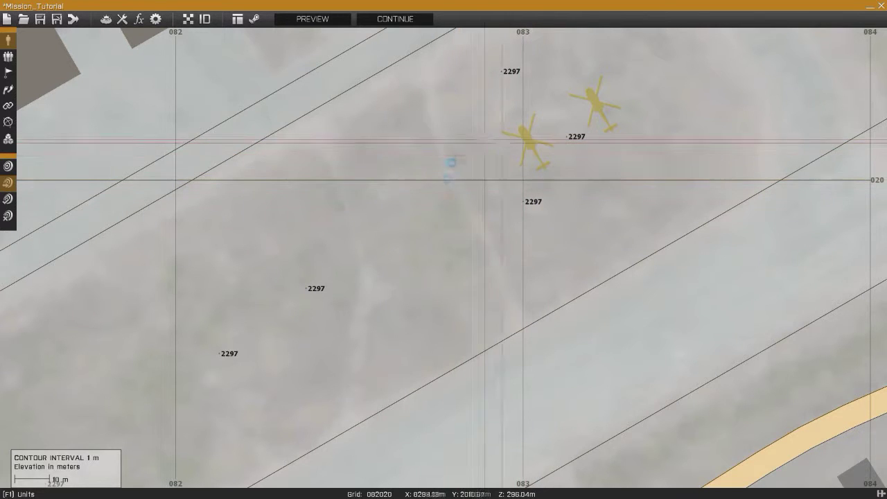
Try placing a single pasted UH-60M farther southwest, in line with the two remaining helicopters.
click(528, 142)
click(500, 174)
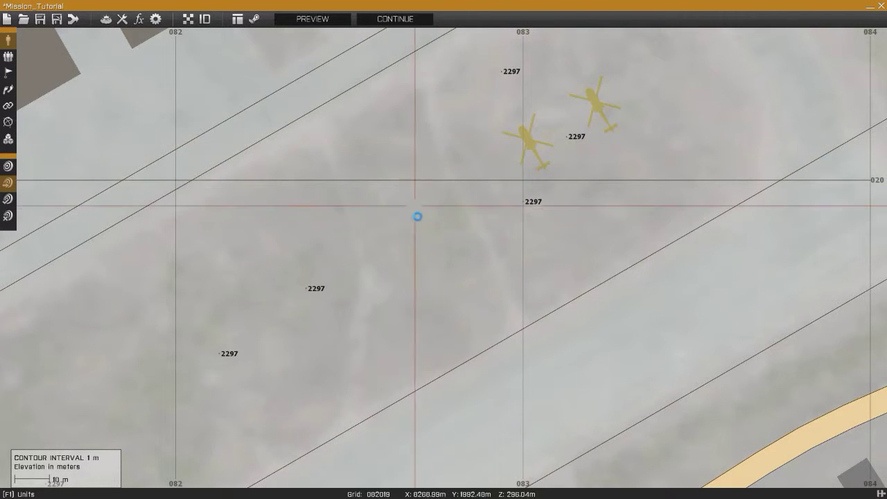
key(ctrl+v)
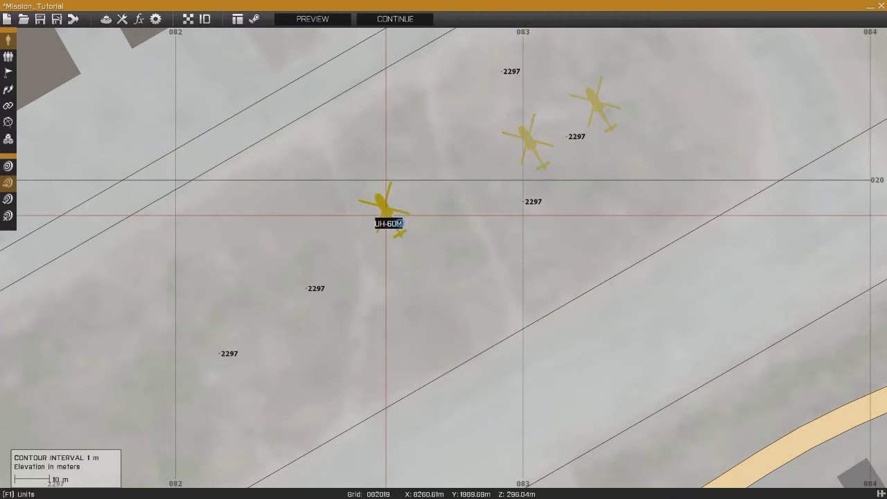
mouse_move(386, 210)
mouse_down()
mouse_move(376, 258)
mouse_move(377, 217)
mouse_up()
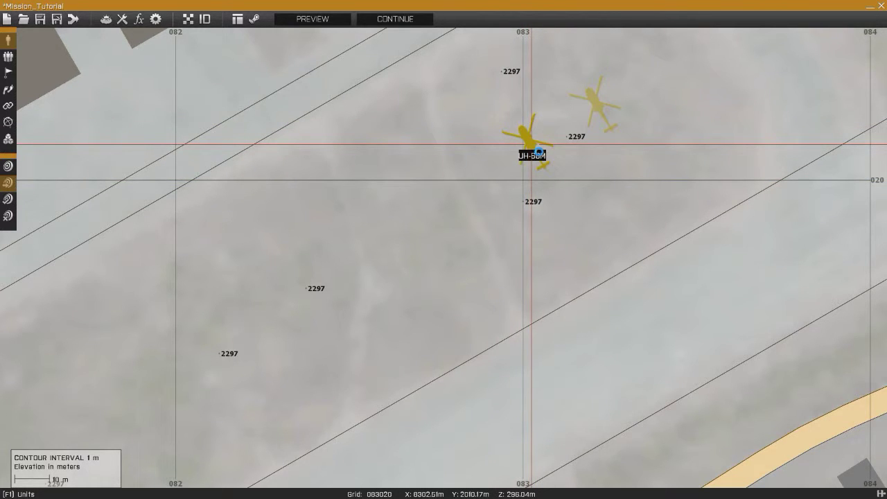
Try pasting the UH-60M pair three times southwest of the originals, then delete all six pasted helicopters.
right_drag(605, 151, 612, 249)
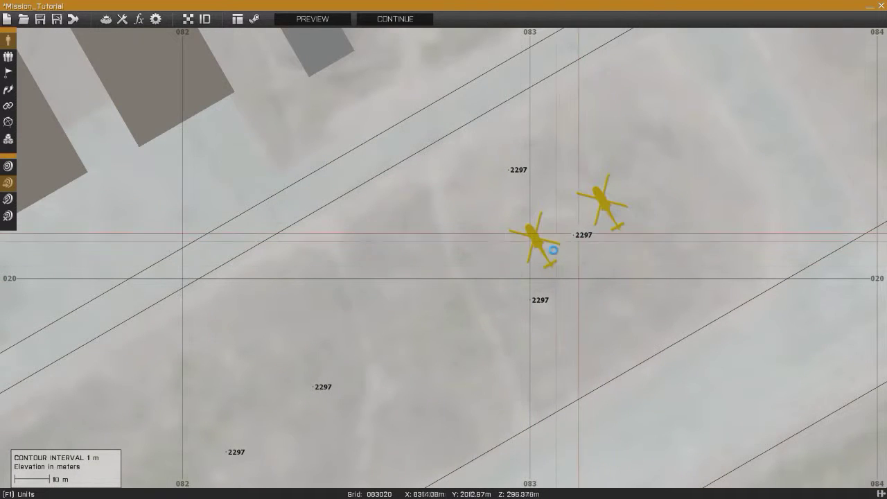
right_drag(546, 248, 699, 128)
key(ctrl+v)
key(ctrl+v)
key(ctrl+v)
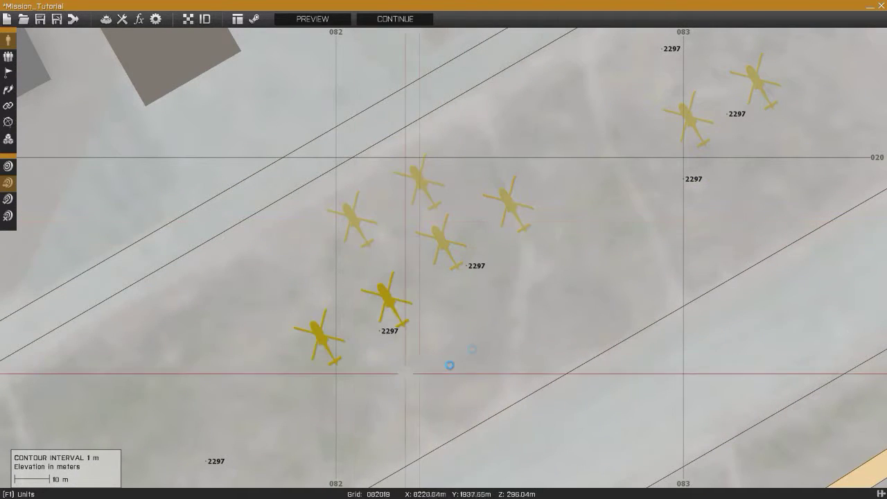
drag(551, 129, 279, 363)
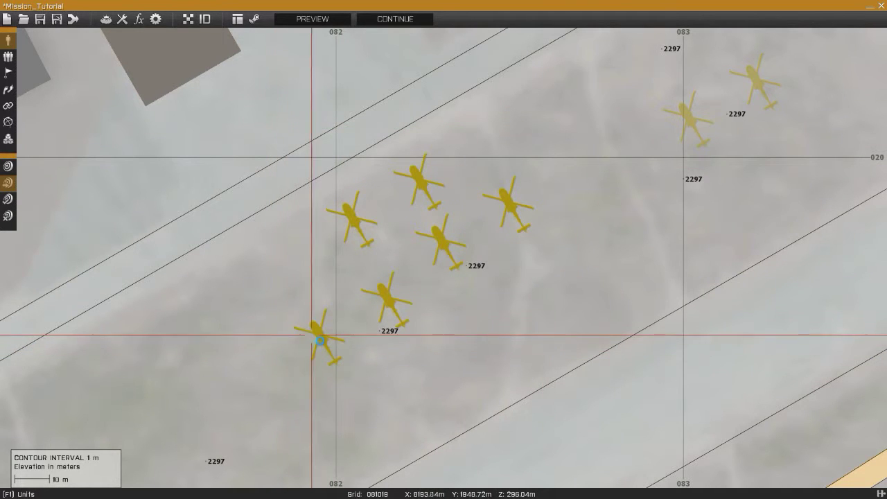
key(Delete)
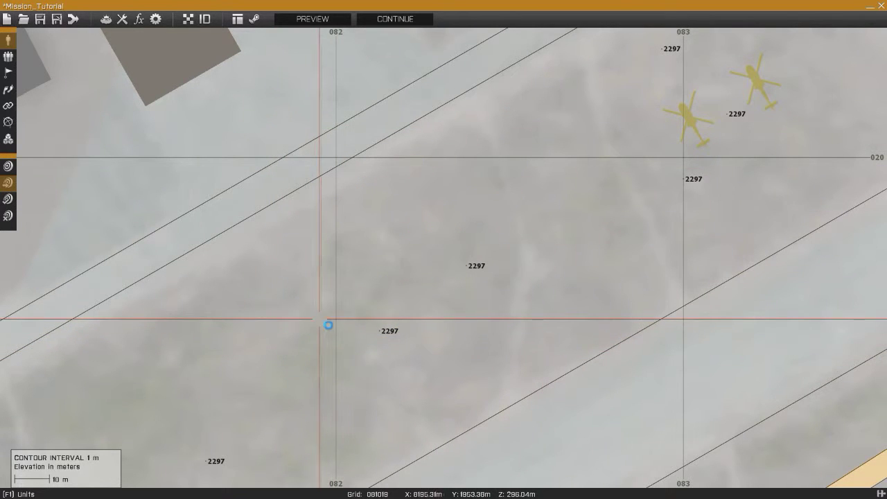
Copy both UH-60Ms together and align the pasted pair directly southwest of them, extending the row to four helicopters.
right_drag(503, 238, 405, 327)
right_drag(477, 157, 457, 180)
key(s)
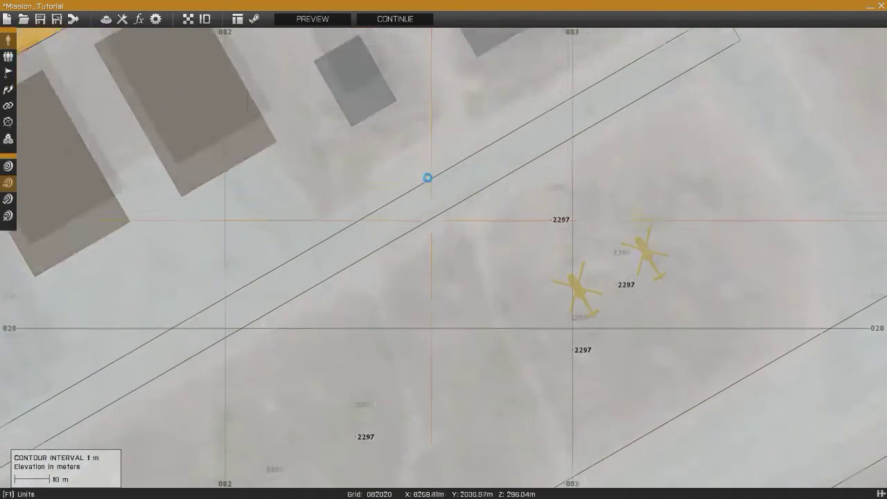
drag(709, 149, 586, 247)
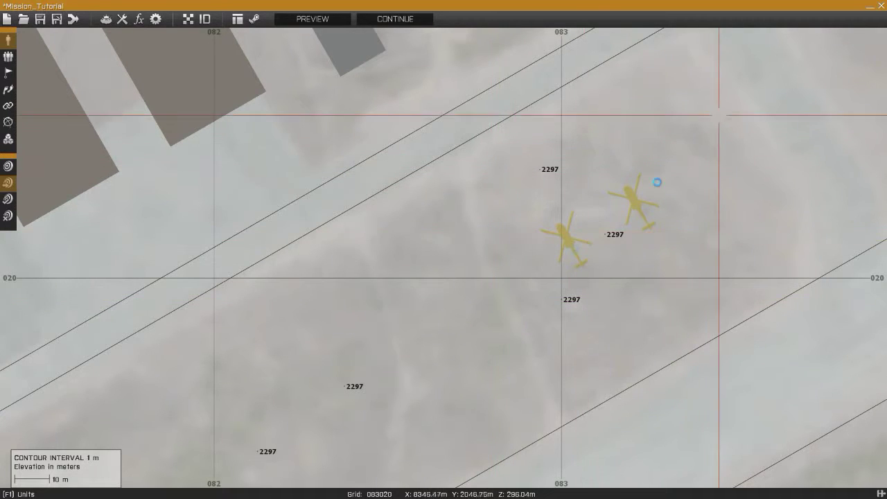
drag(677, 163, 529, 270)
key(ctrl+c)
key(ctrl+v)
drag(460, 302, 433, 317)
drag(549, 212, 431, 320)
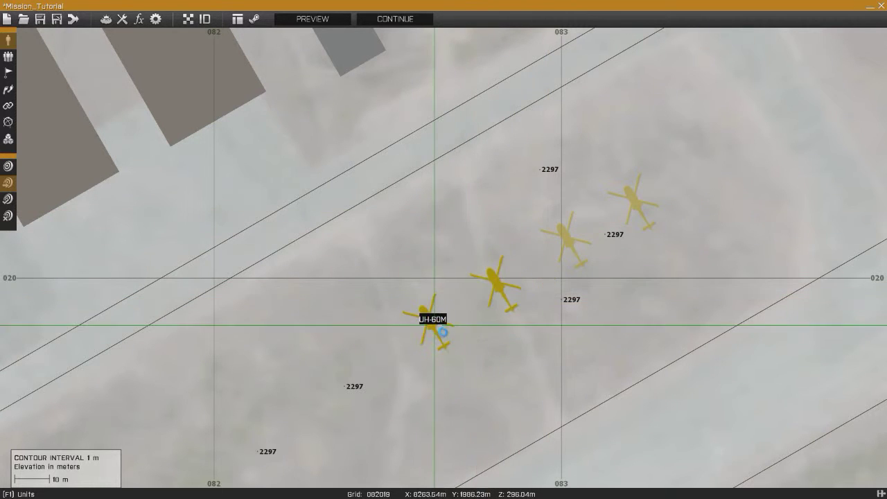
Replace the two southwestern UH-60Ms in the row with CH-47Fs, changing one's unit type and placing its copy directly southwest.
click(476, 228)
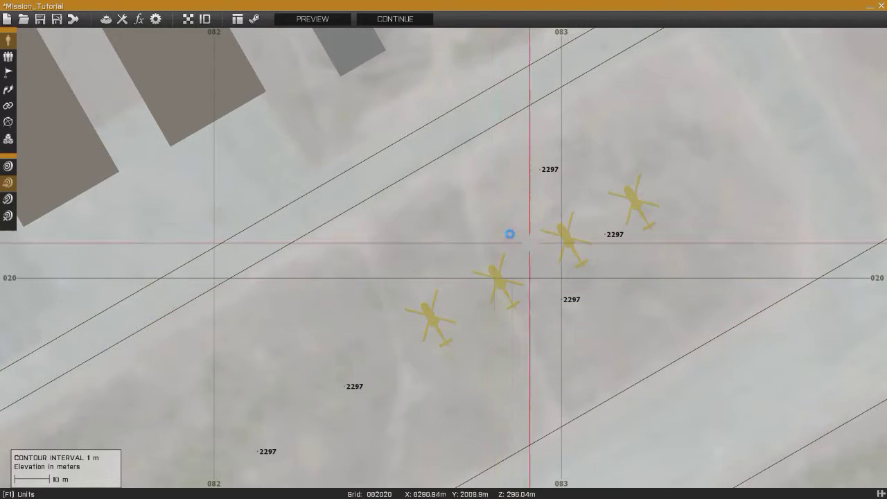
double_click(499, 297)
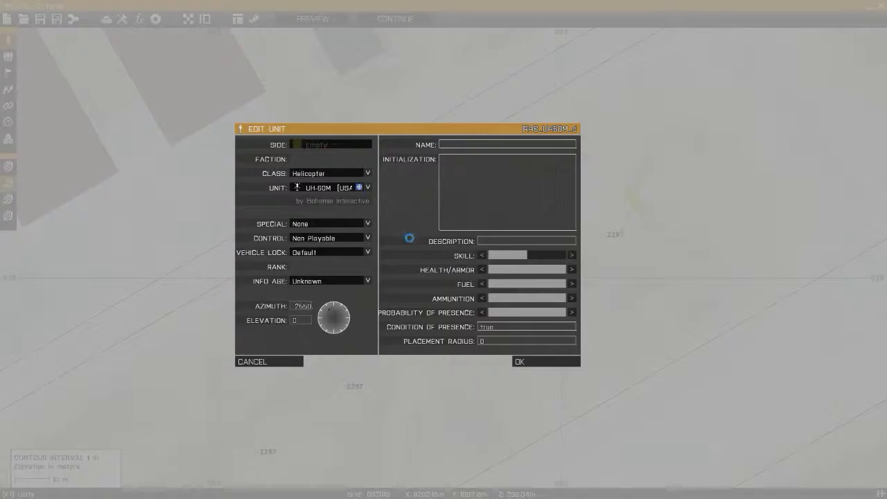
click(328, 192)
scroll(386, 238, up, 5)
scroll(386, 238, up, 10)
scroll(385, 239, up, 11)
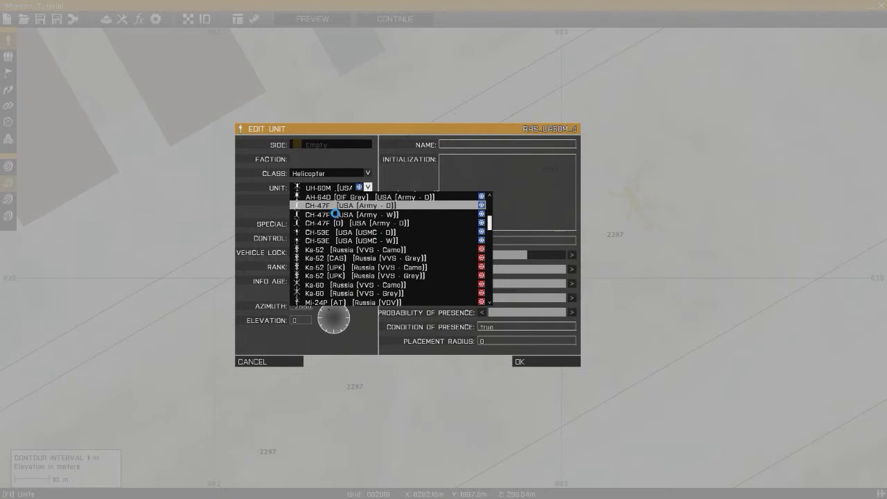
click(334, 213)
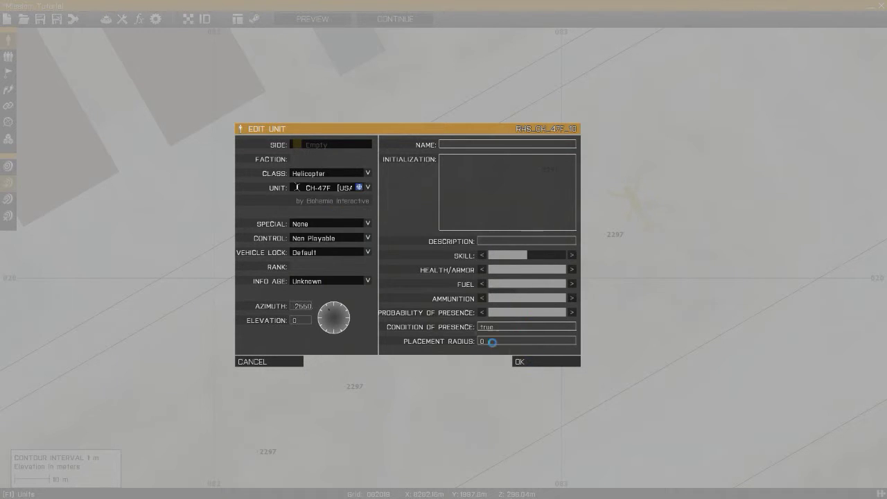
key(Return)
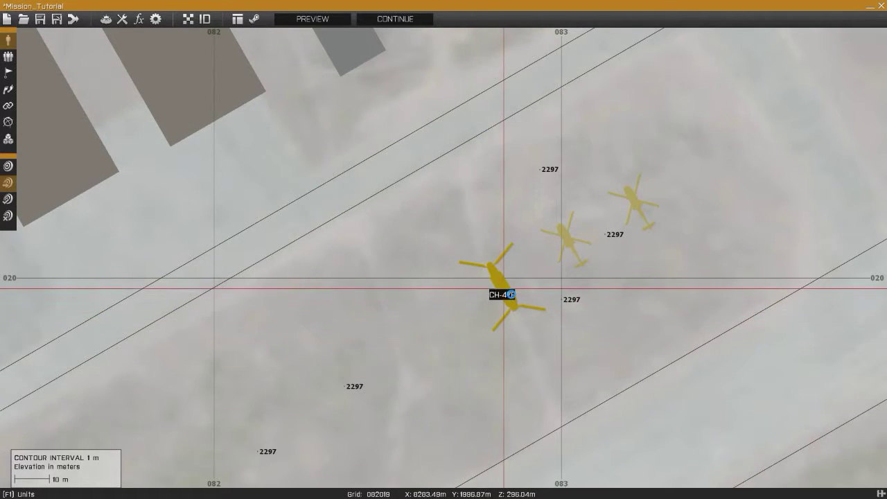
drag(510, 294, 425, 334)
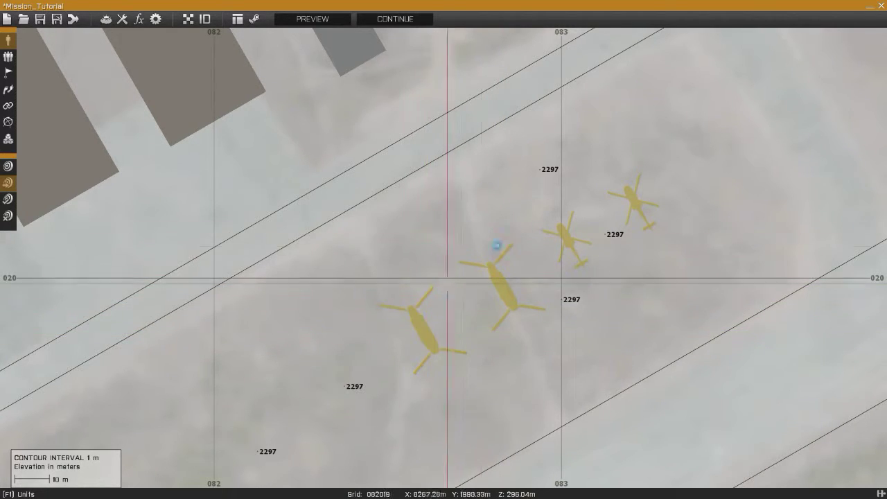
Insert an empty F-22A of the Aircraft class and place it inside the northeastern large hangar with its nose facing southeast.
scroll(693, 166, down, 5)
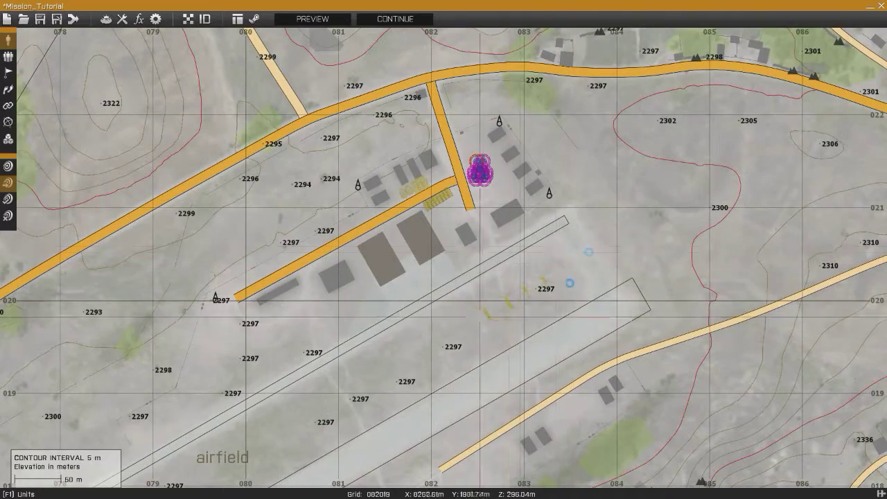
scroll(506, 333, up, 5)
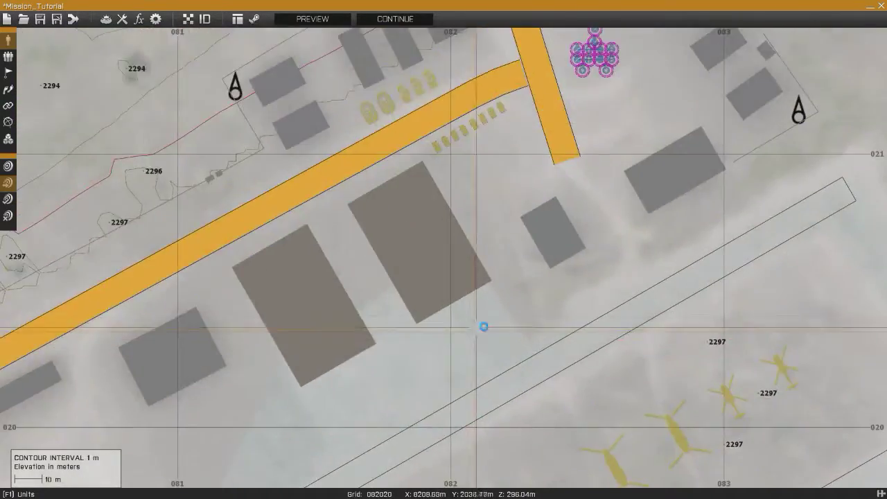
scroll(483, 327, up, 2)
double_click(444, 295)
click(329, 174)
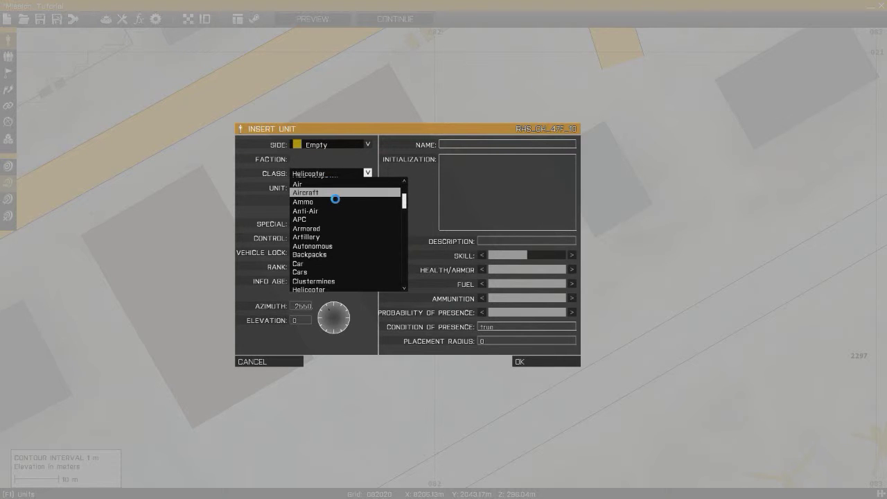
click(335, 199)
click(333, 189)
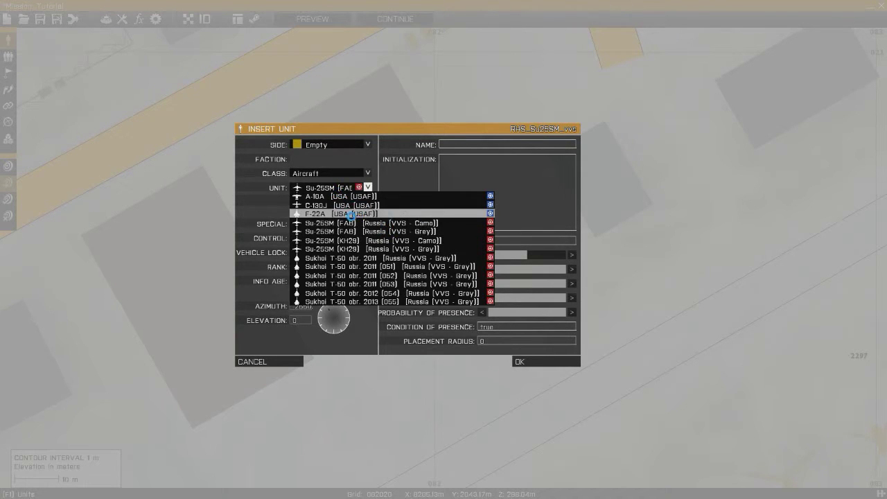
click(350, 214)
click(534, 362)
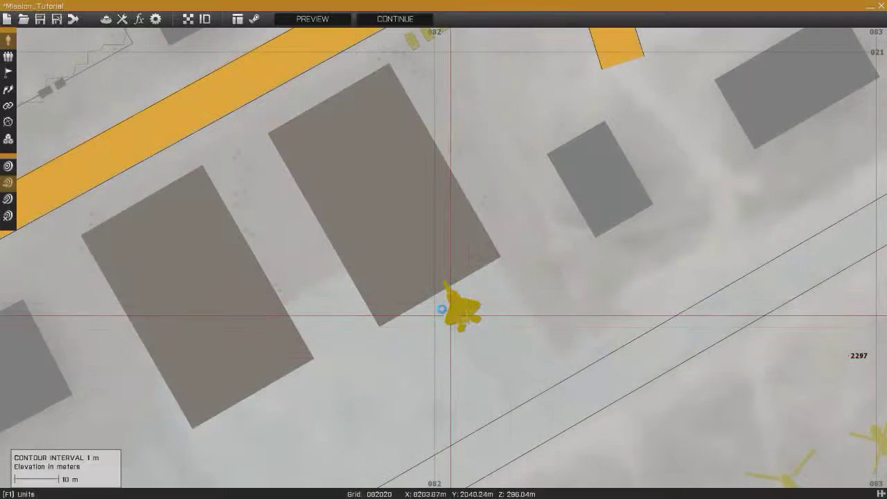
drag(396, 250, 340, 189)
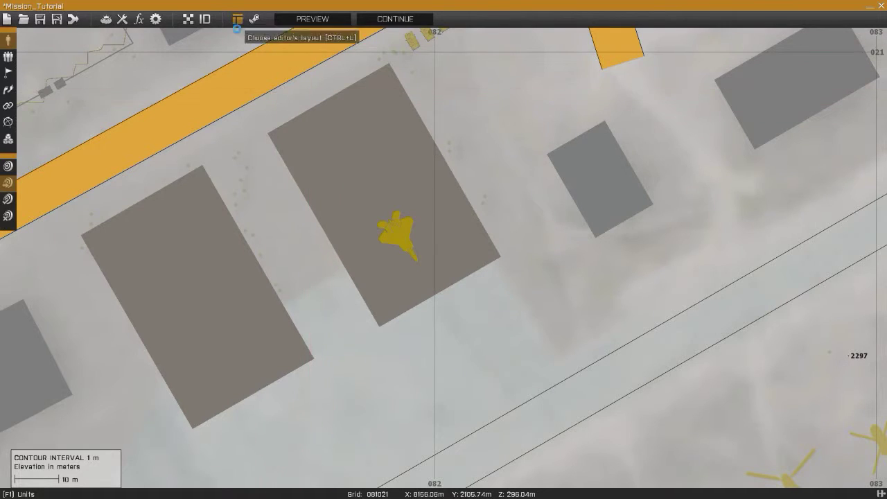
Show the map object IDs and reposition the F-22A near the middle of the northeastern large hangar.
click(208, 24)
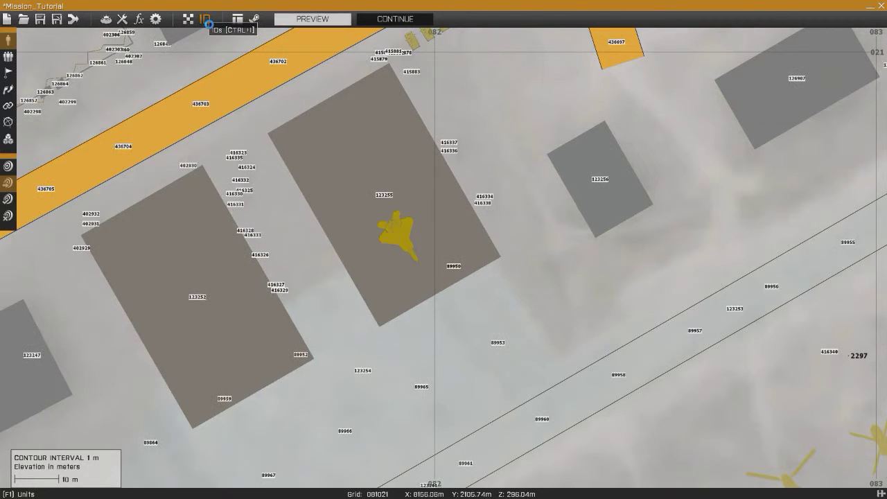
right_drag(507, 239, 498, 272)
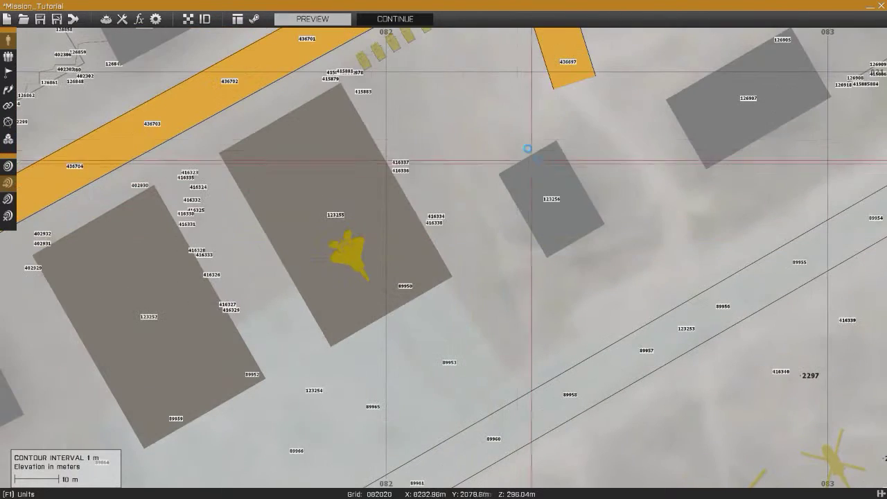
right_drag(426, 157, 463, 231)
scroll(379, 296, up, 3)
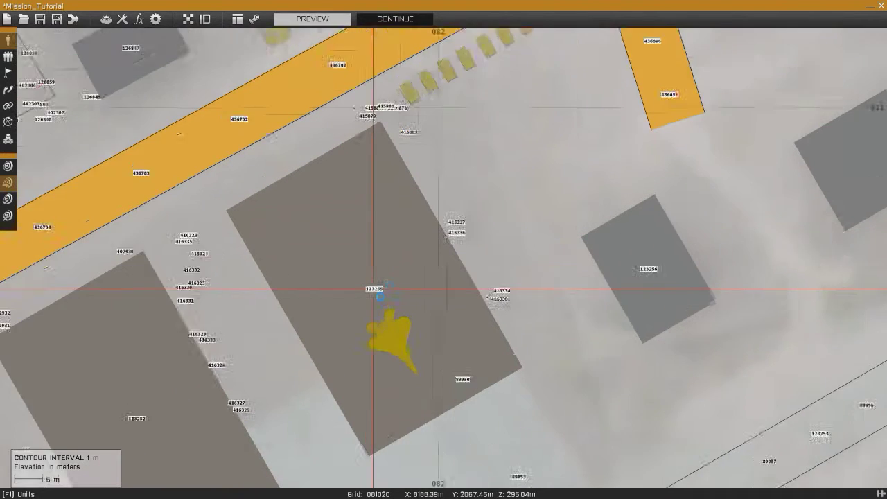
right_drag(430, 328, 425, 235)
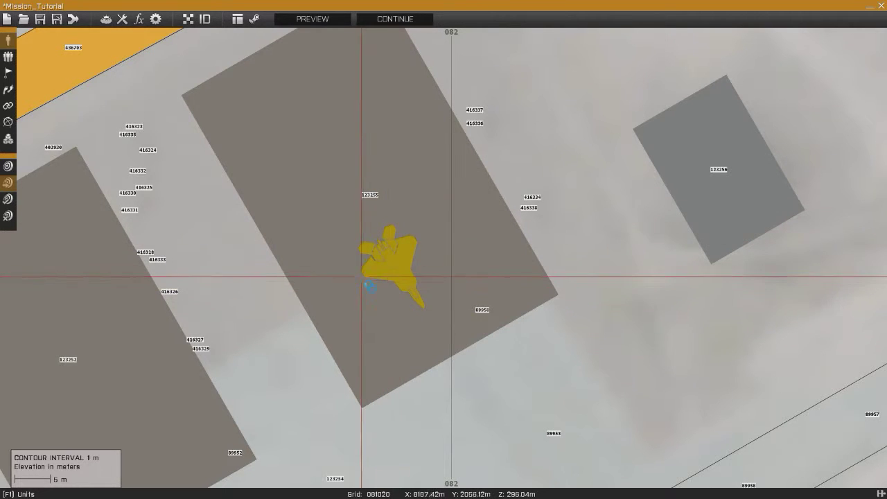
drag(398, 265, 416, 270)
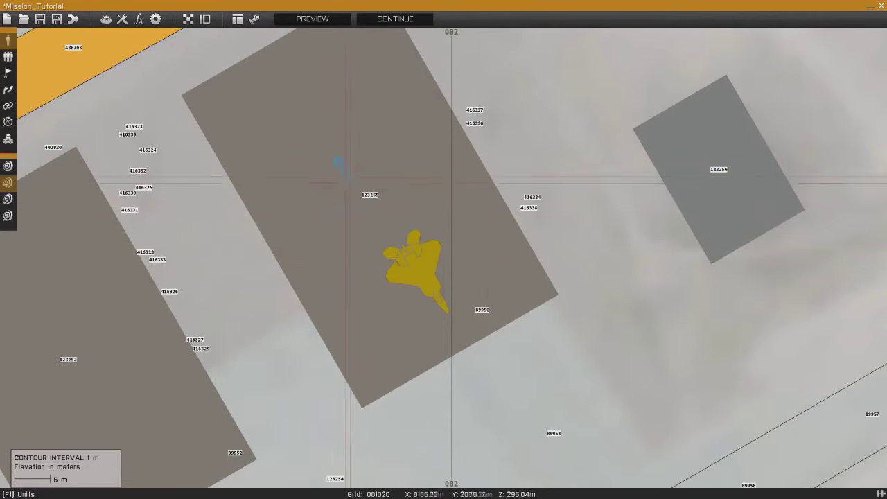
drag(429, 274, 520, 224)
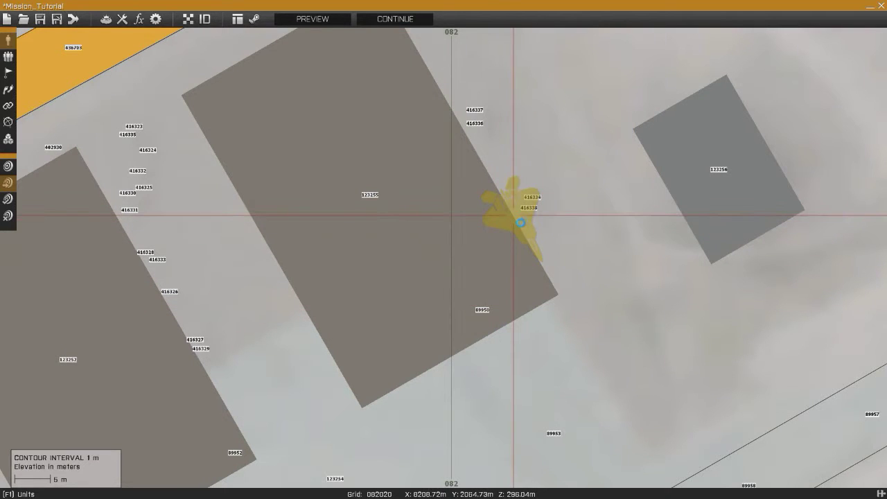
drag(521, 219, 407, 243)
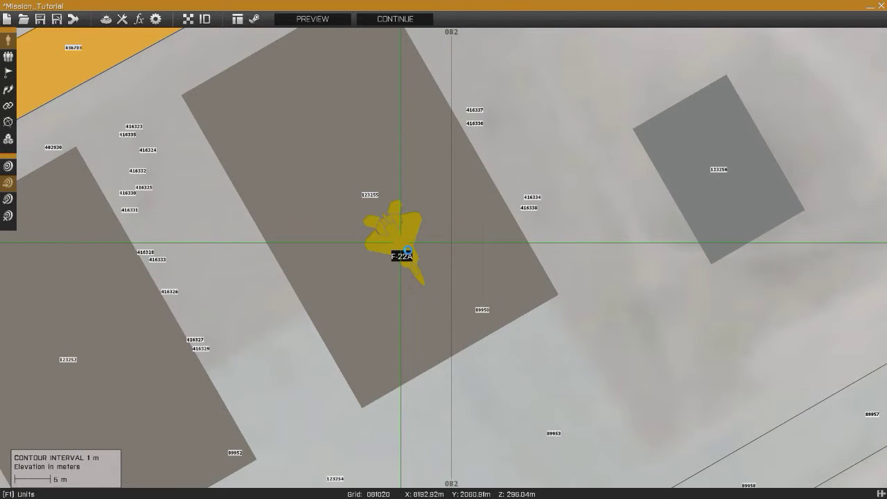
Copy the F-22A to the northwest end of its hangar, and copy the pair into the neighbouring large hangar to the southwest.
drag(401, 242, 333, 125)
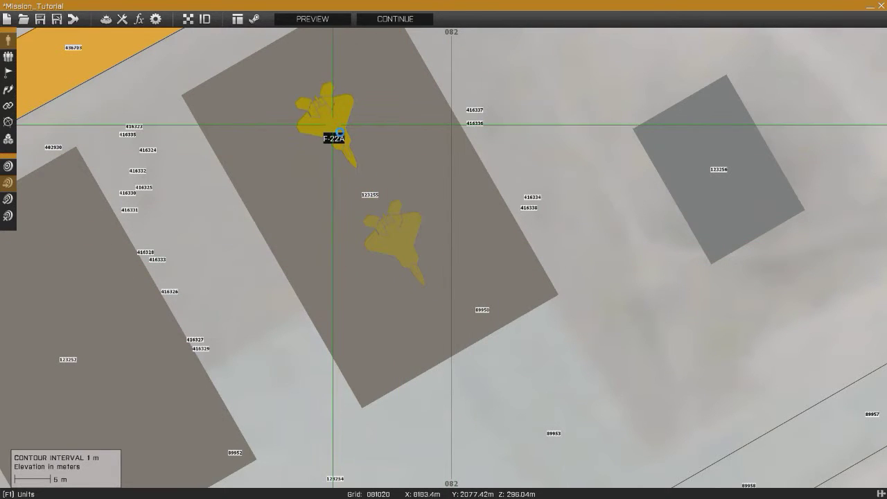
scroll(294, 137, down, 4)
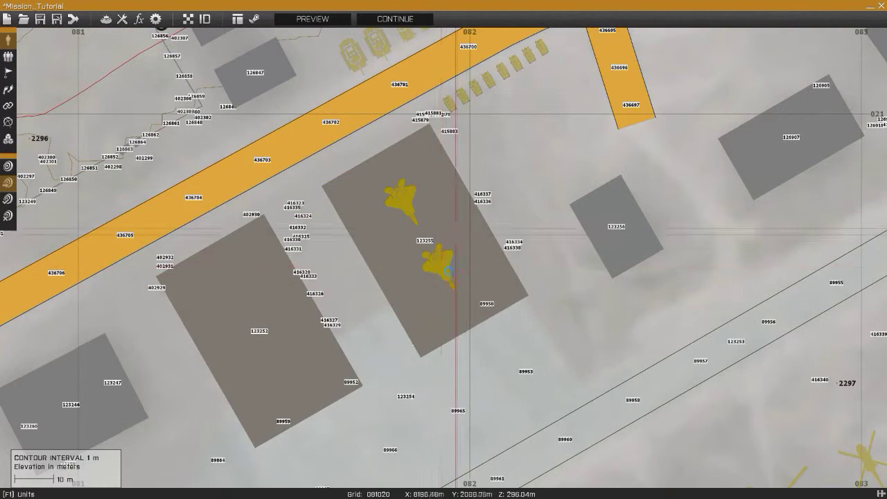
drag(439, 266, 275, 361)
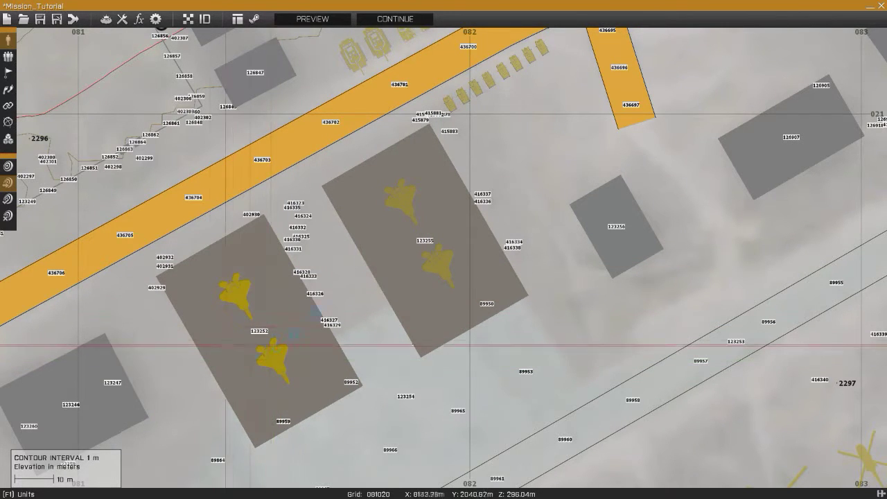
Change the southeastern F-22A in the southwestern large hangar to an A-10A.
scroll(304, 333, up, 2)
double_click(343, 306)
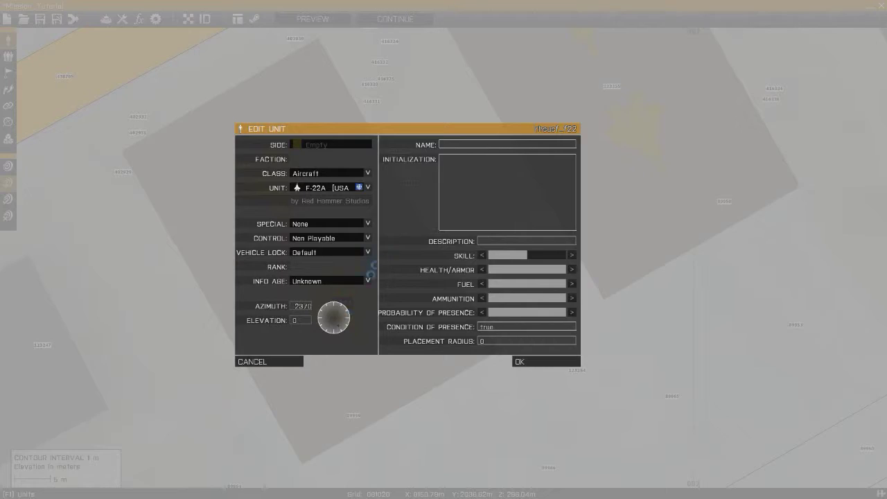
click(342, 192)
click(341, 201)
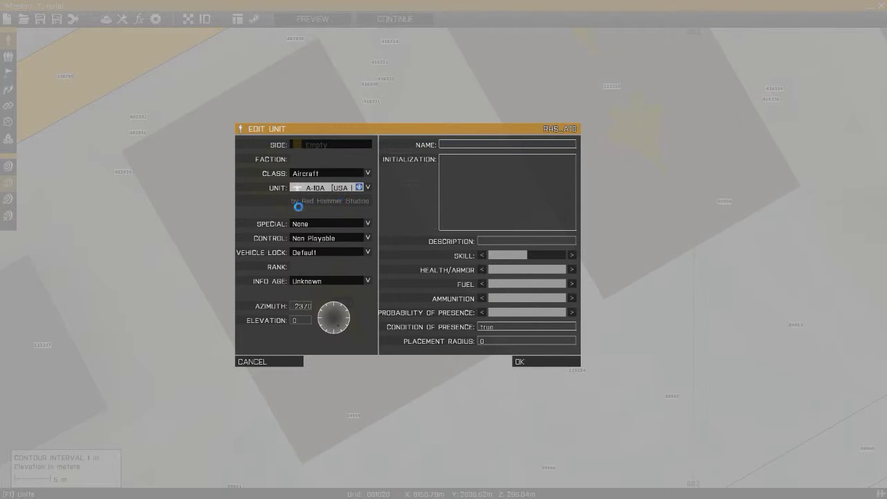
key(Return)
double_click(275, 194)
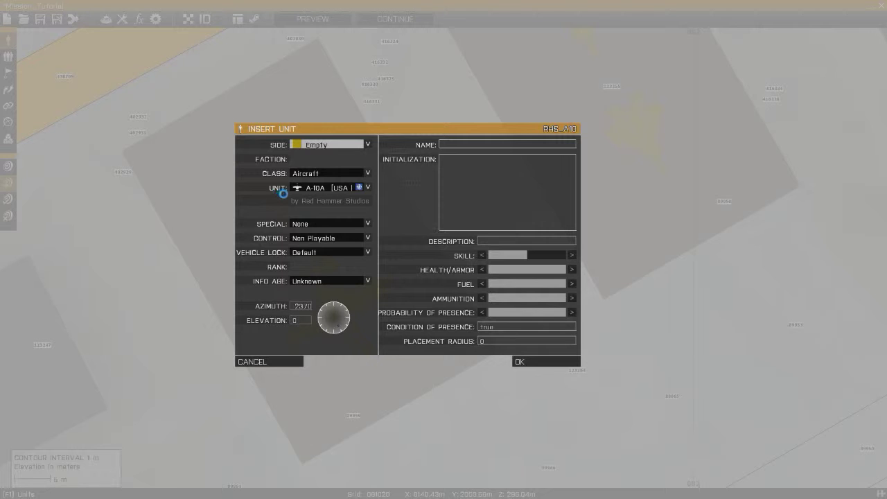
key(Escape)
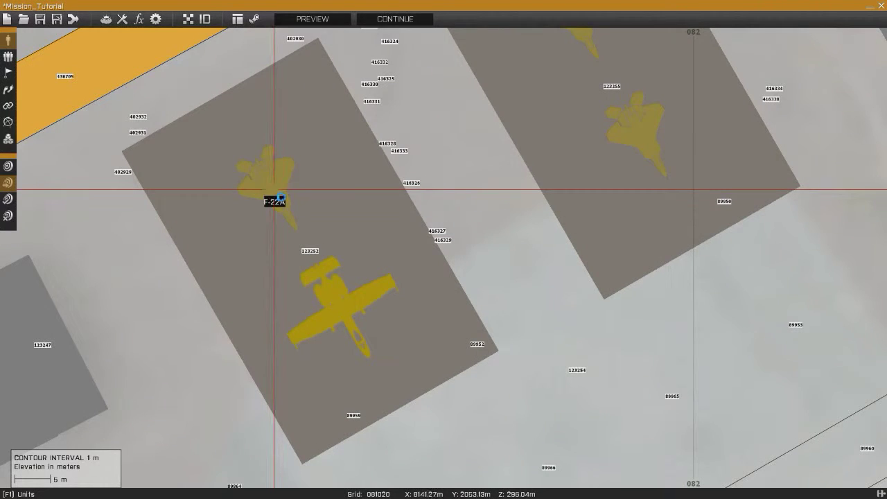
Change the remaining F-22A in the southwestern large hangar to an A-10A and adjust its position at the northwest end.
double_click(281, 197)
click(326, 187)
click(345, 202)
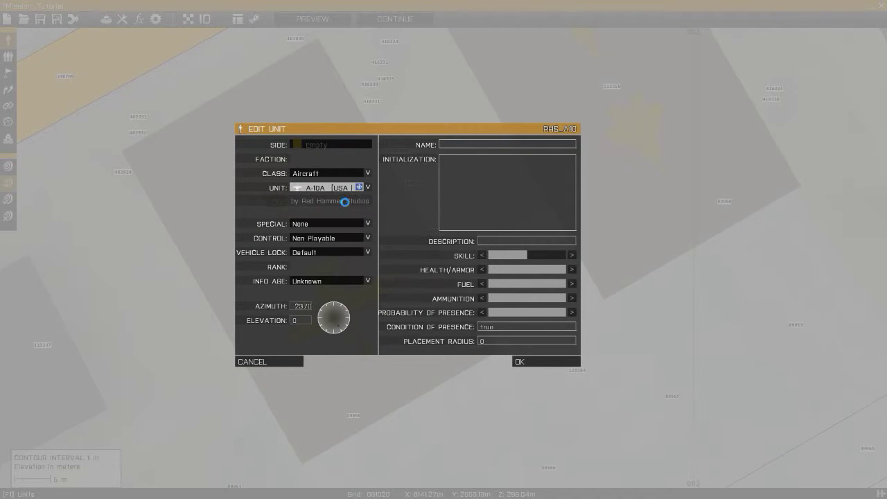
key(Return)
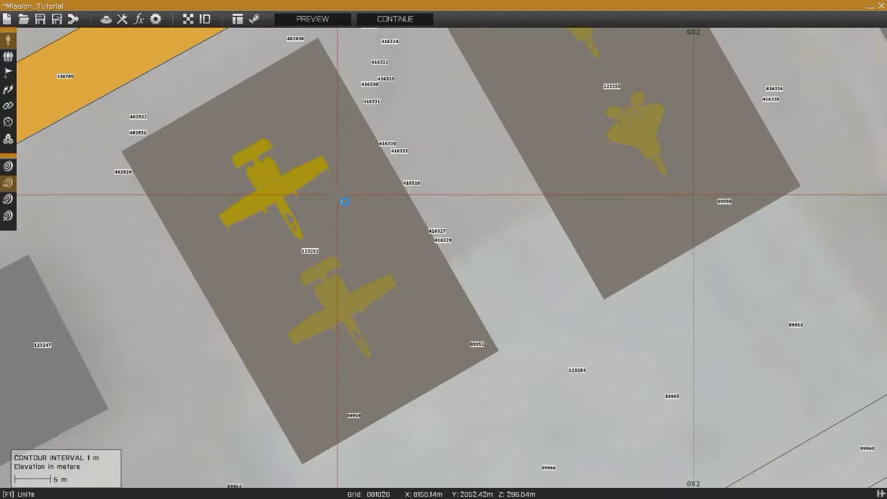
right_drag(349, 217, 368, 210)
drag(294, 181, 291, 175)
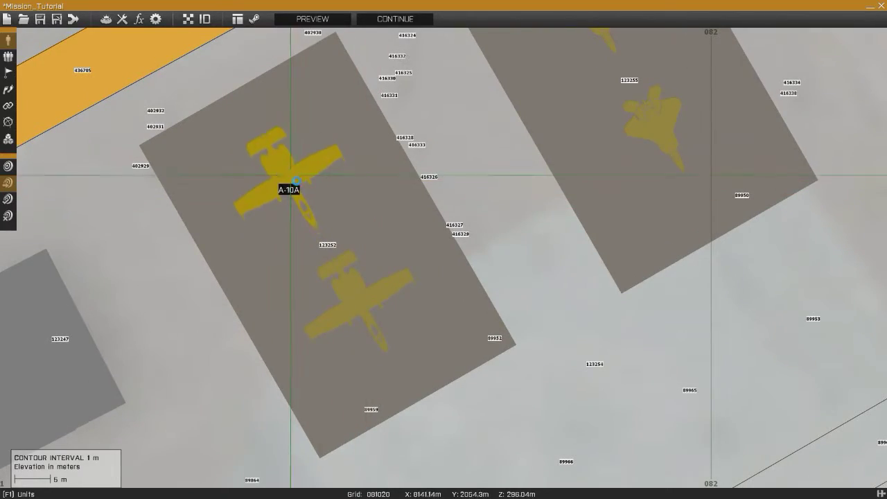
Hide the object IDs on the map.
scroll(401, 194, down, 5)
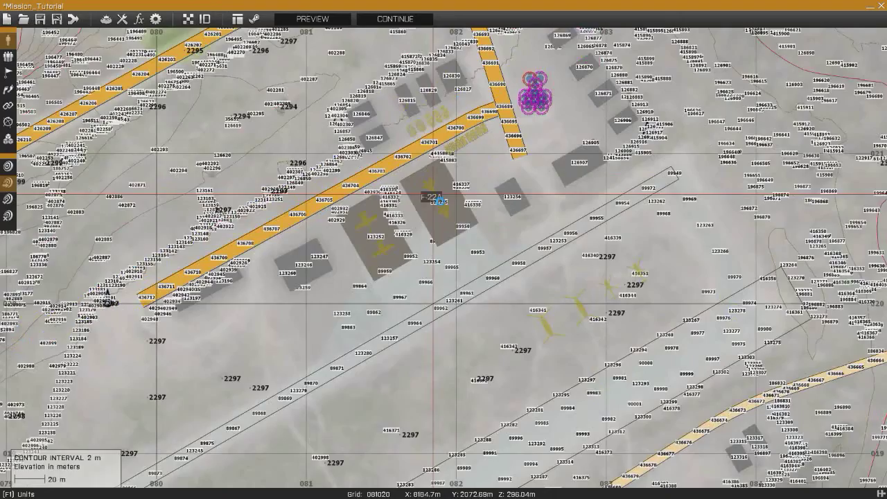
right_drag(473, 193, 430, 230)
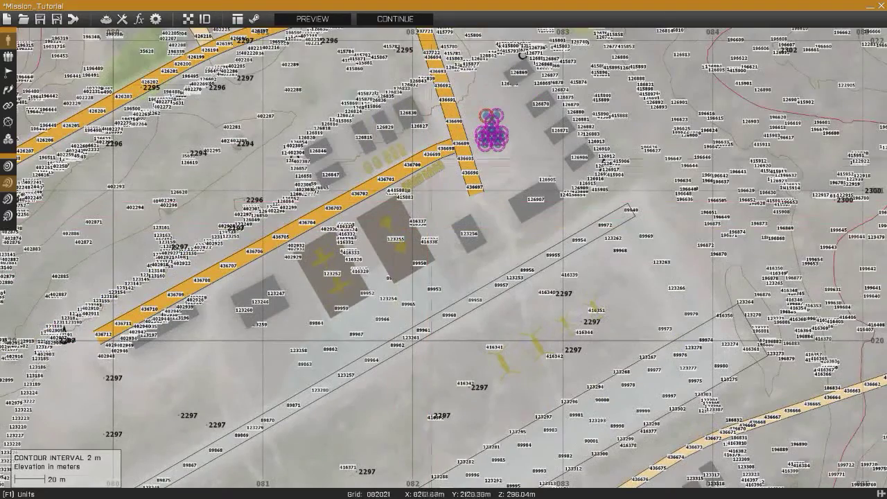
click(206, 19)
Insert an empty H-barrier (Big, 4 Blocks) from Objects (Fortifications) just southeast of the northeast end of the M1025A2 row.
right_drag(463, 205, 424, 256)
scroll(464, 174, up, 5)
double_click(511, 200)
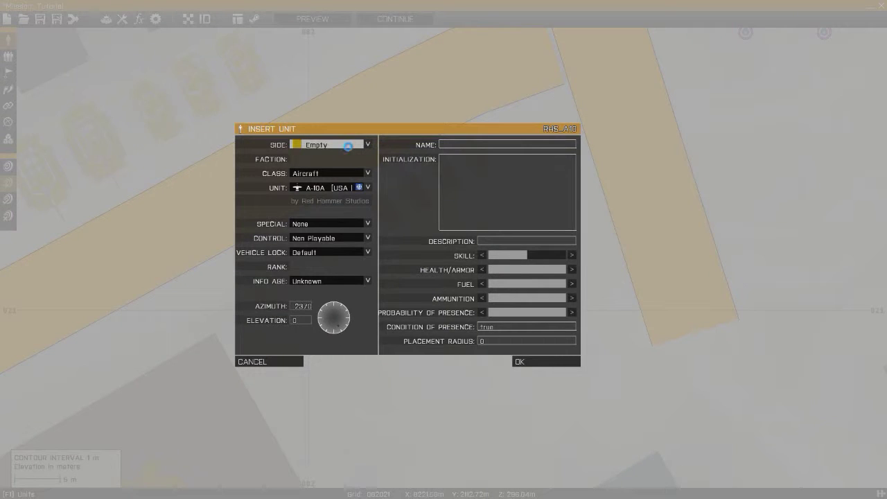
click(320, 173)
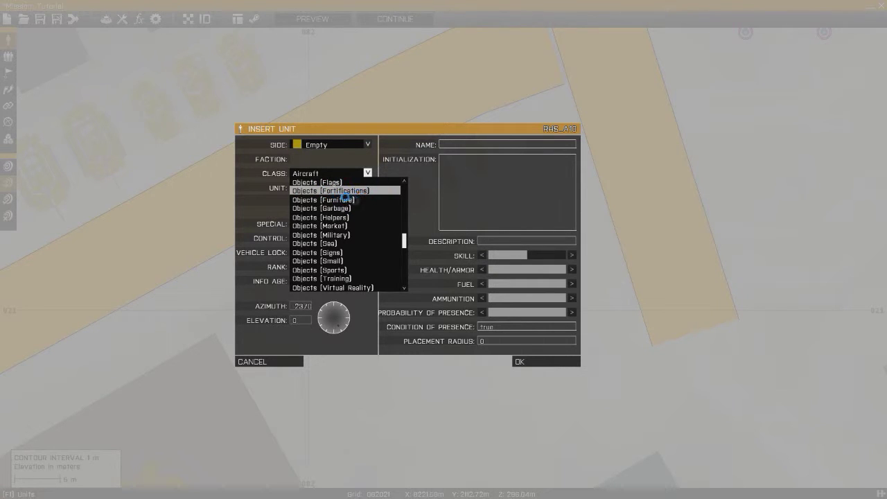
click(329, 188)
scroll(368, 235, down, 3)
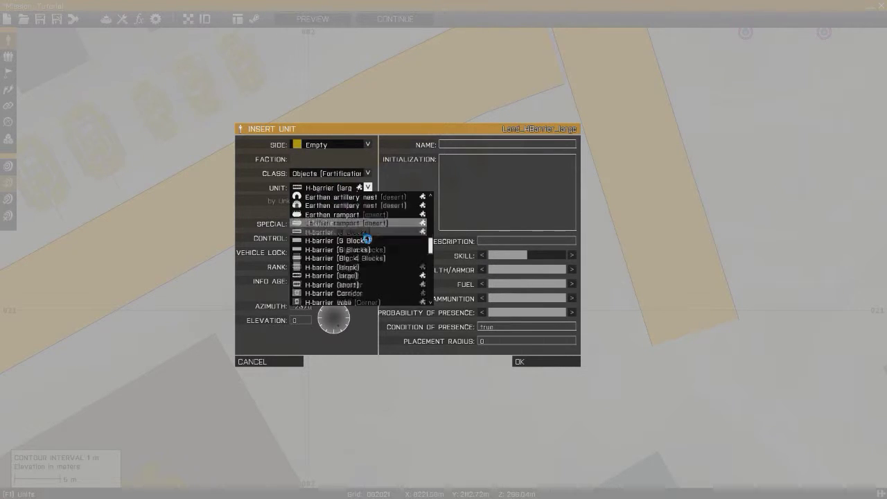
scroll(375, 237, up, 2)
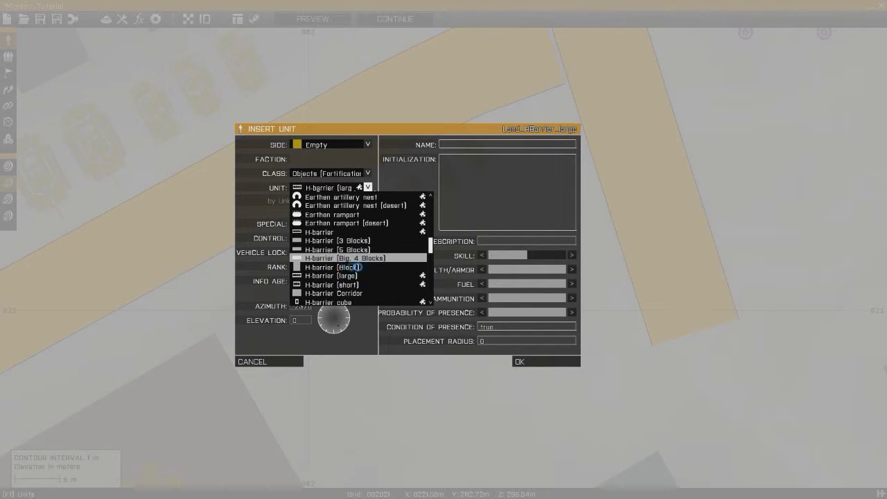
scroll(353, 269, down, 10)
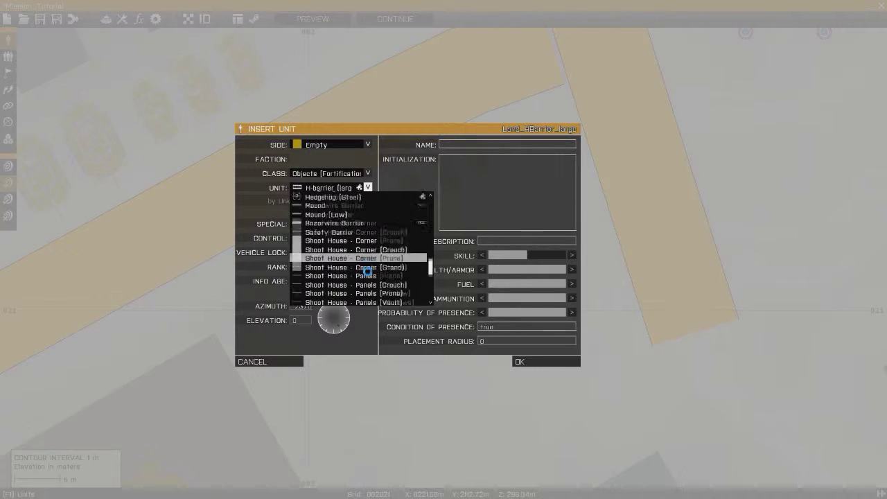
scroll(368, 272, down, 1)
scroll(372, 273, up, 6)
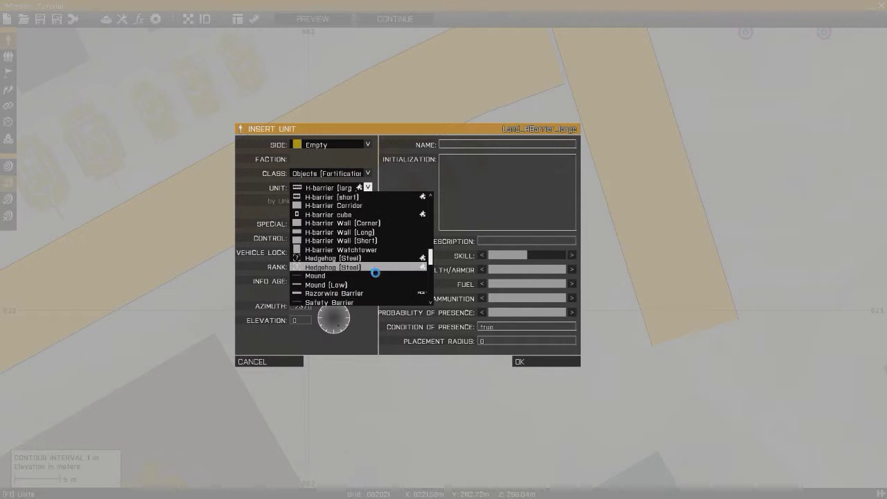
scroll(377, 233, up, 2)
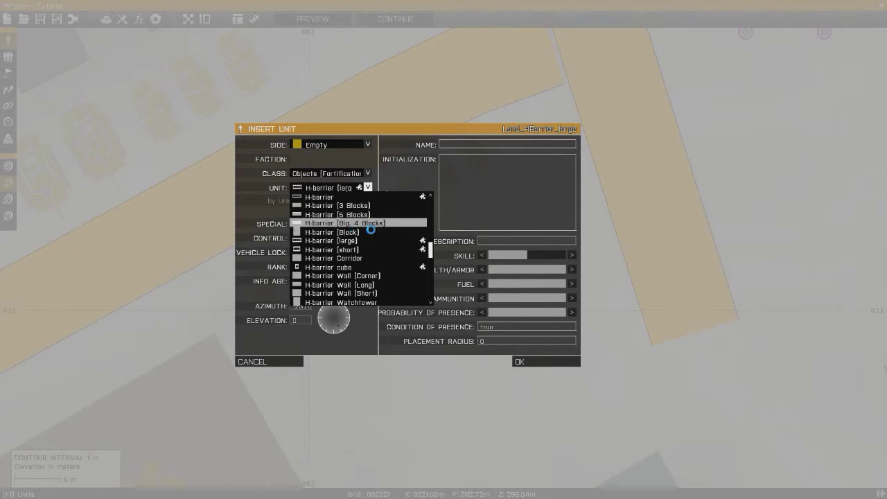
click(360, 225)
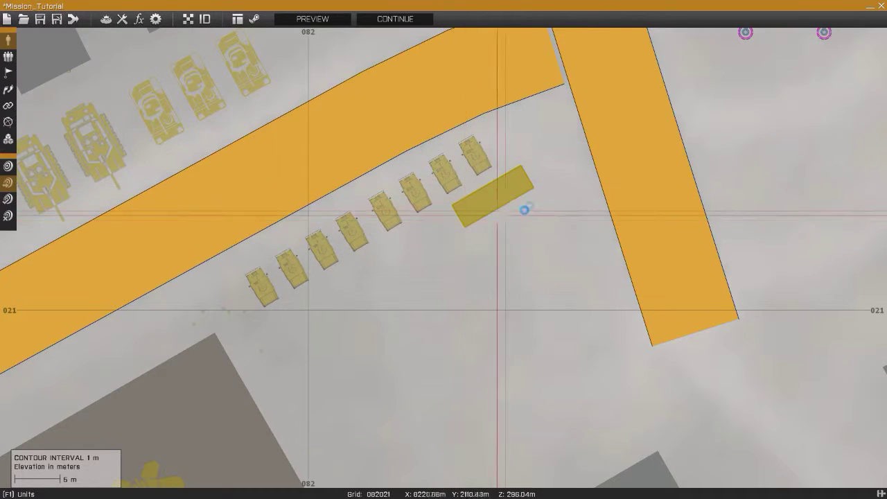
drag(505, 197, 514, 199)
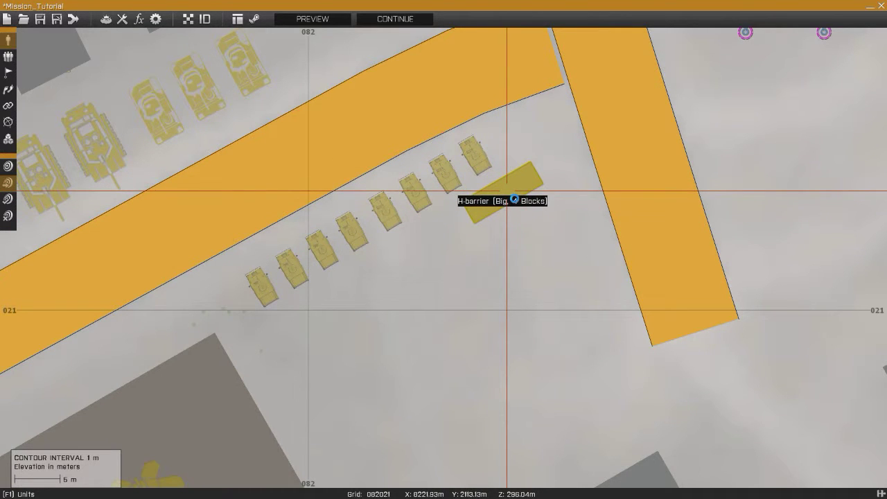
Copy the H-barrier end to end toward the southwest until four sections form a continuous wall behind the M1025A2 row.
scroll(514, 200, up, 3)
drag(507, 200, 387, 271)
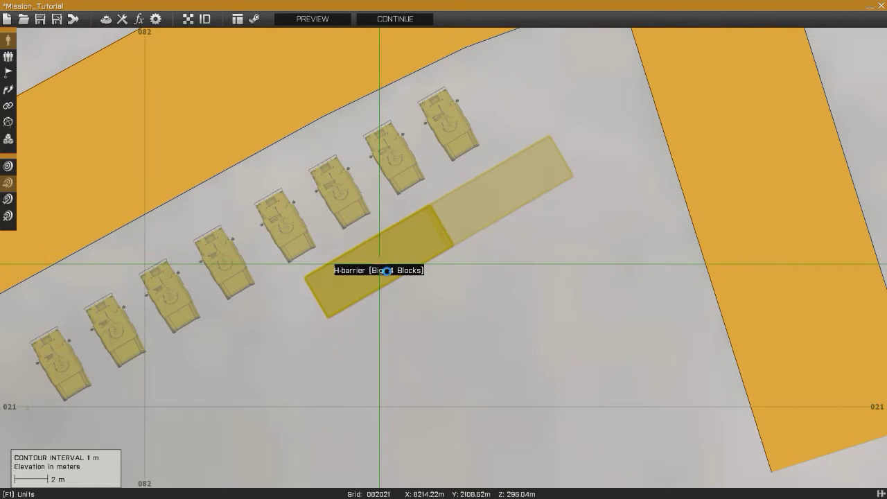
right_drag(387, 271, 476, 242)
drag(640, 129, 464, 273)
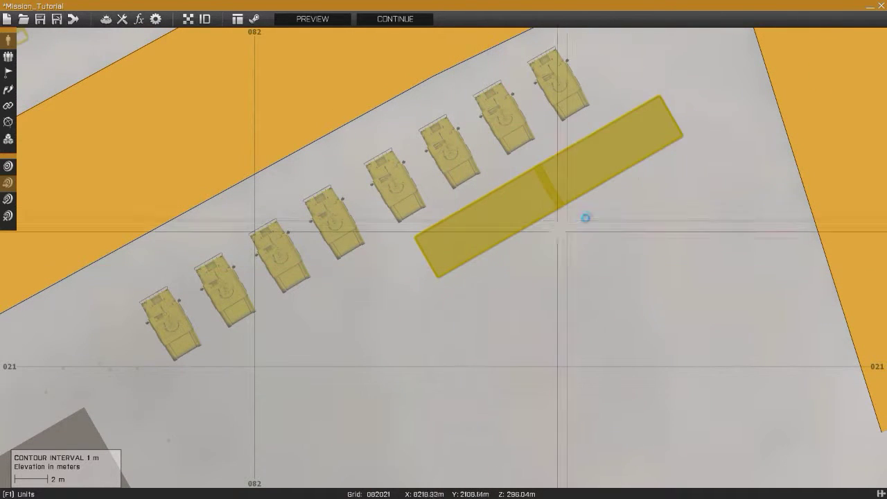
drag(614, 163, 383, 298)
drag(648, 146, 443, 271)
ctrl+drag(416, 242, 258, 386)
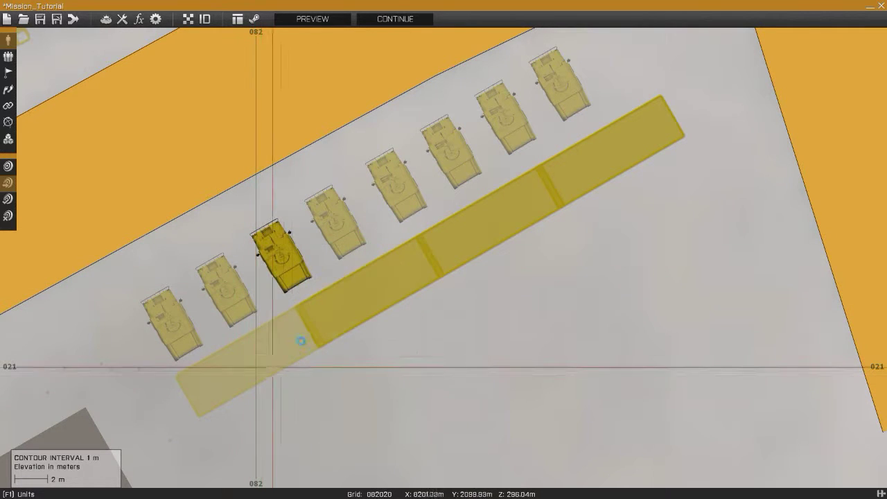
click(296, 260)
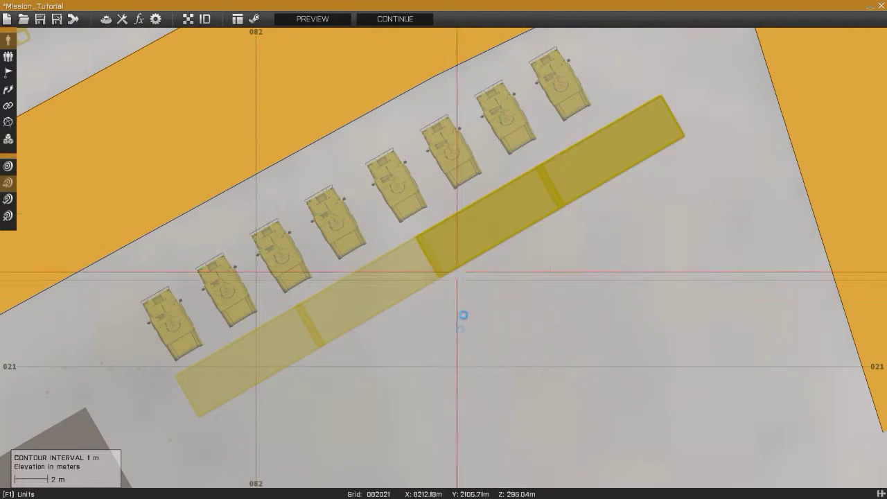
ctrl+drag(432, 287, 259, 401)
ctrl+click(257, 372)
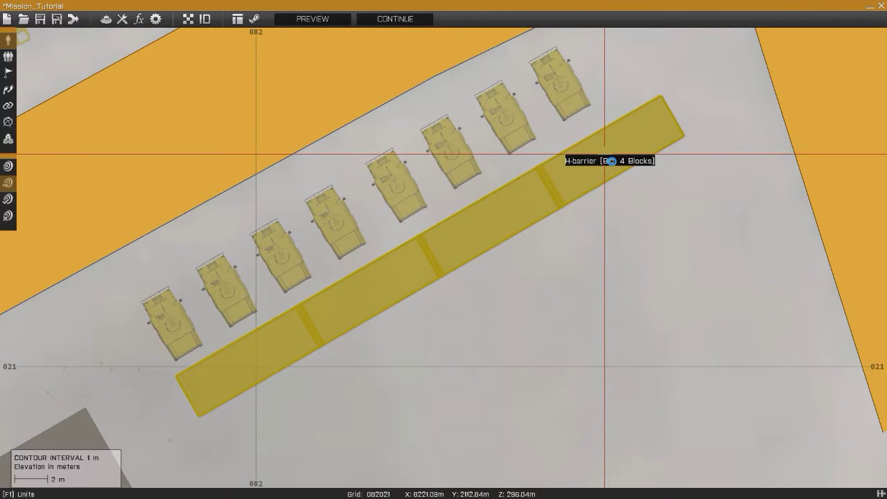
Rotate the four-section H-barrier wall slightly counterclockwise and reposition it with a small gap southeast of the parked M1025A2s.
scroll(611, 160, down, 2)
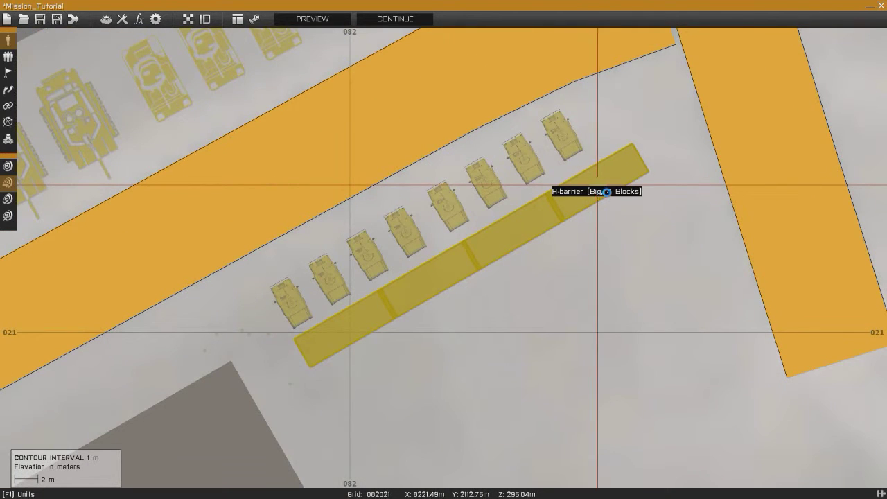
shift+drag(607, 192, 604, 173)
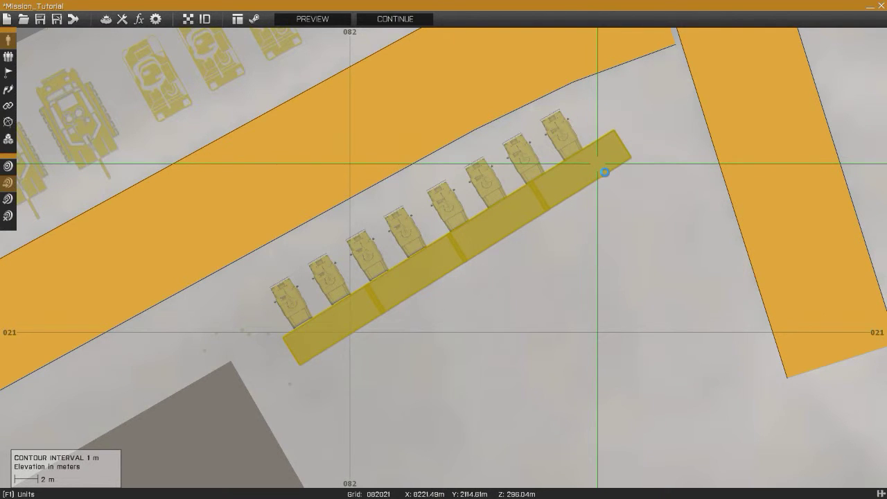
drag(607, 173, 613, 195)
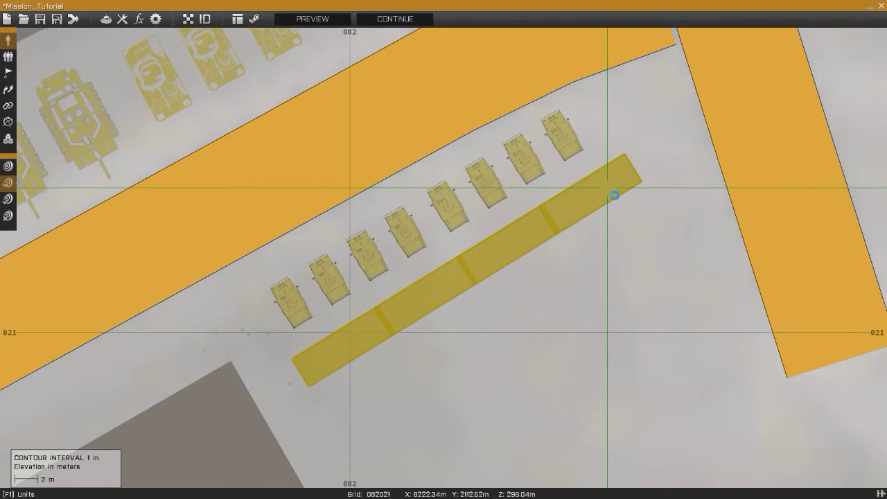
Close off both ends of the wall with copied H-barriers turned perpendicular to it, one at the northeast end and one at the southwest.
click(600, 201)
shift+drag(604, 193, 745, 188)
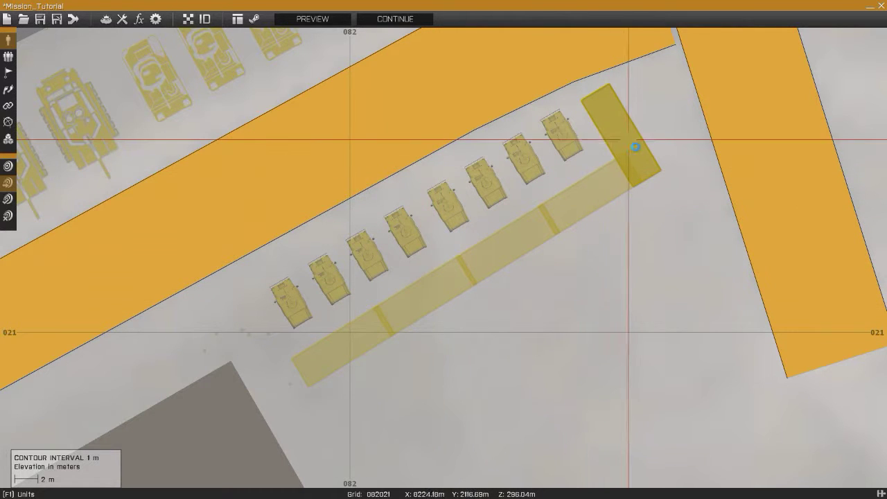
key(ctrl+v)
drag(270, 355, 276, 353)
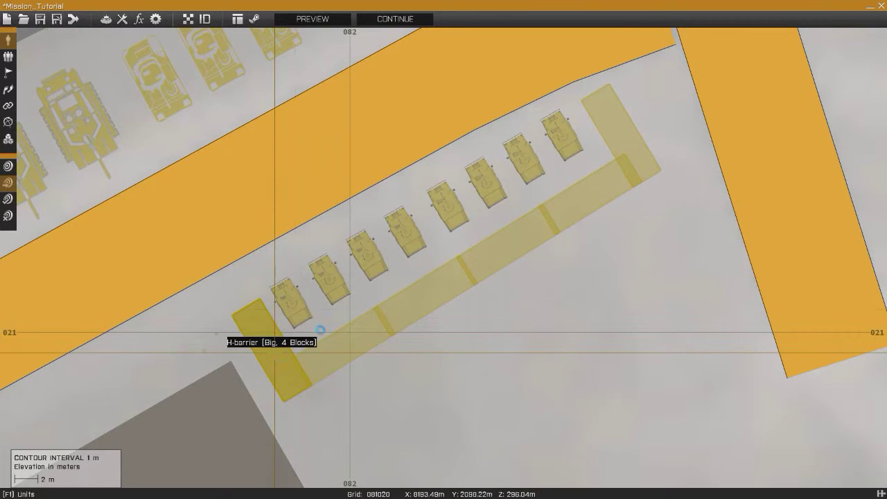
Shift all eight M1025A2 (M2) vehicles slightly northeast to centre the row between the two end barriers.
drag(581, 122, 388, 252)
drag(554, 162, 304, 314)
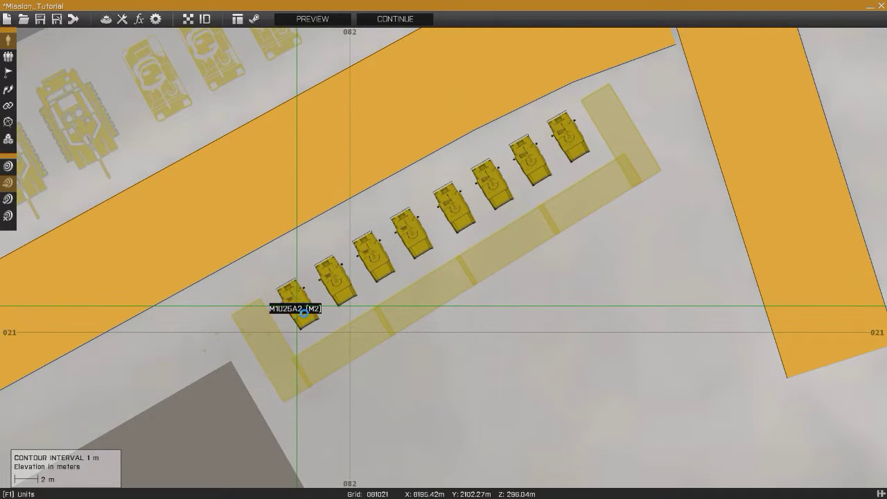
click(297, 262)
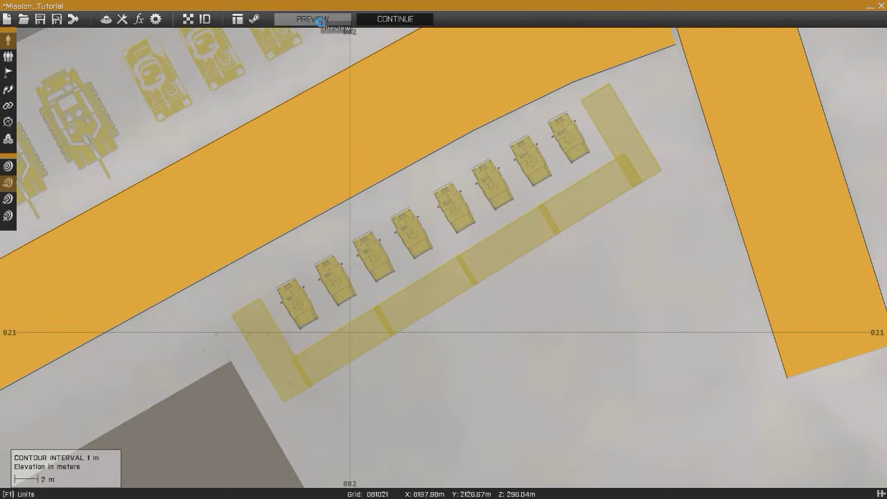
Examine the layout around the infantry formation, the barricaded vehicle row and the neighbouring buildings.
right_drag(392, 125, 249, 333)
scroll(249, 333, down, 3)
scroll(493, 160, up, 3)
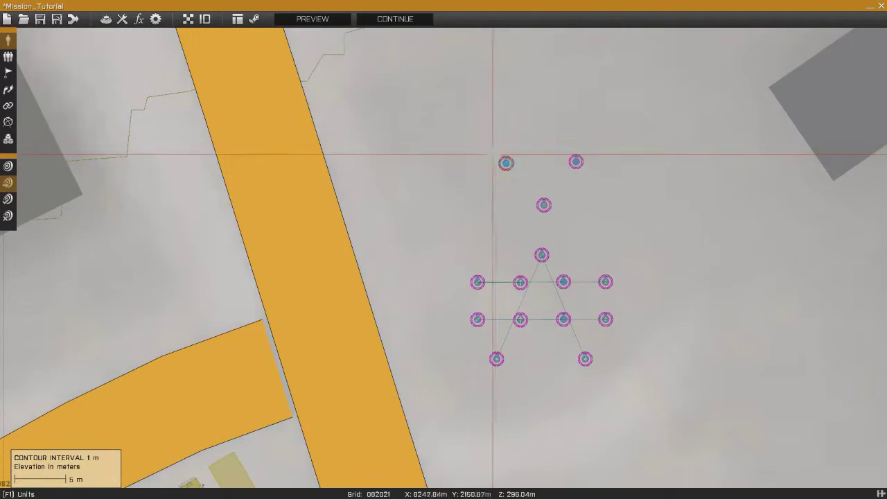
right_drag(506, 161, 474, 127)
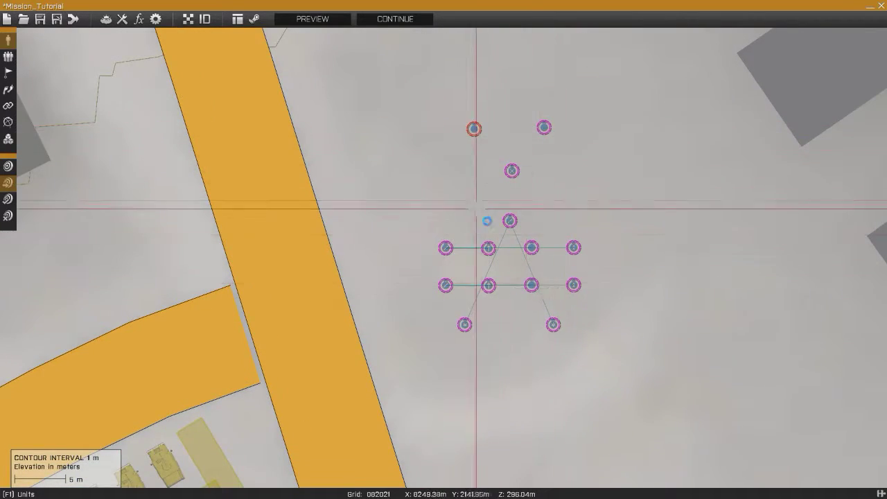
scroll(478, 210, down, 3)
right_drag(471, 268, 483, 259)
scroll(496, 237, up, 2)
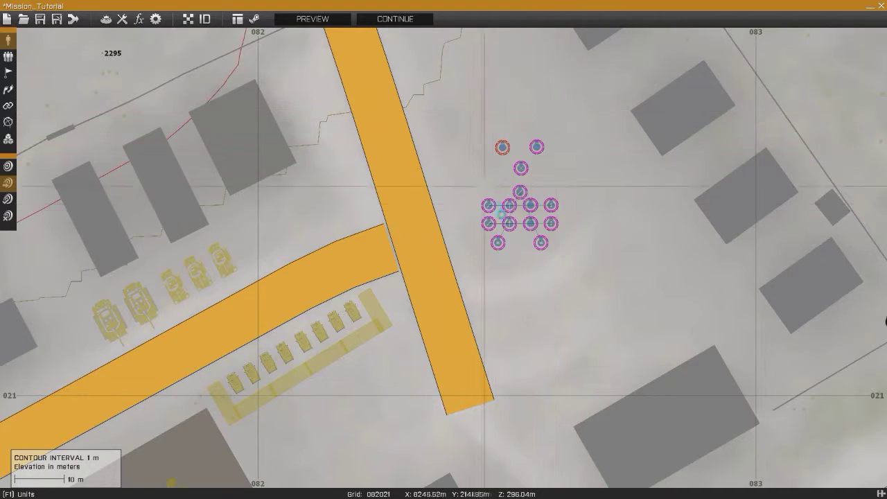
scroll(551, 205, up, 2)
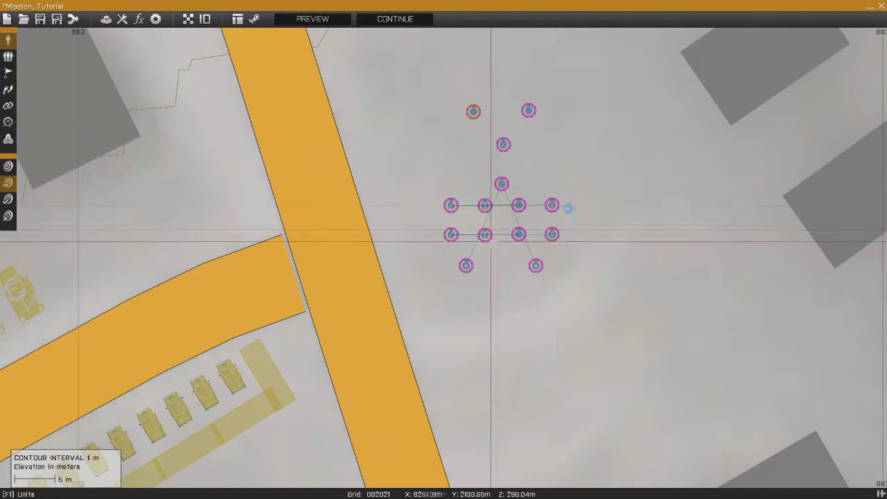
scroll(553, 227, down, 2)
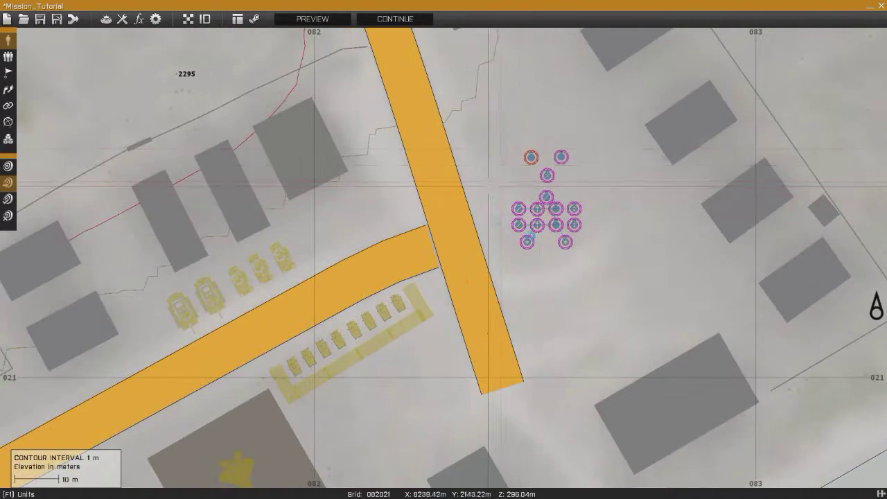
right_drag(452, 249, 540, 189)
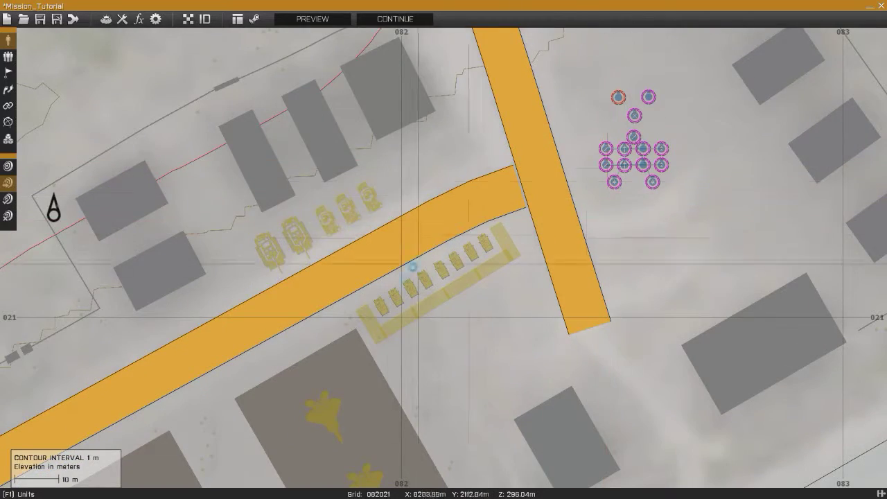
scroll(492, 210, up, 2)
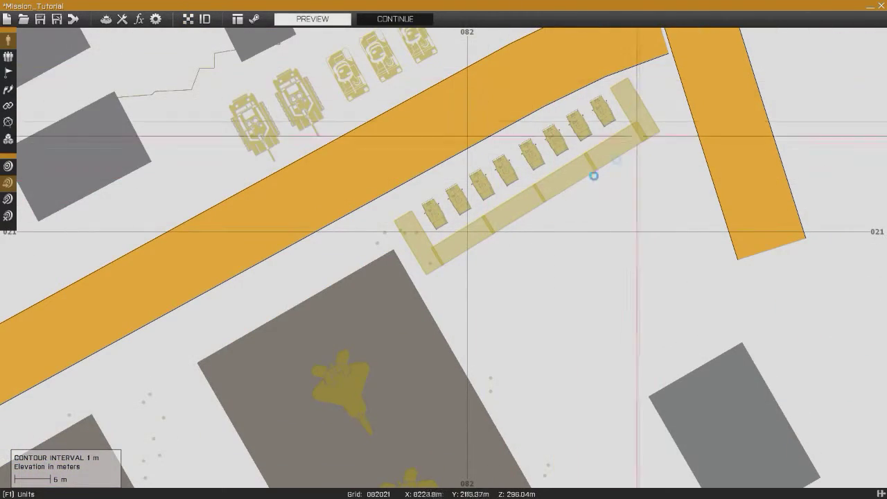
Rotate the whole infantry formation so its leader end points south-southeast, with its rows parallel to the large hangars.
right_drag(632, 266, 414, 329)
key(d)
key(w)
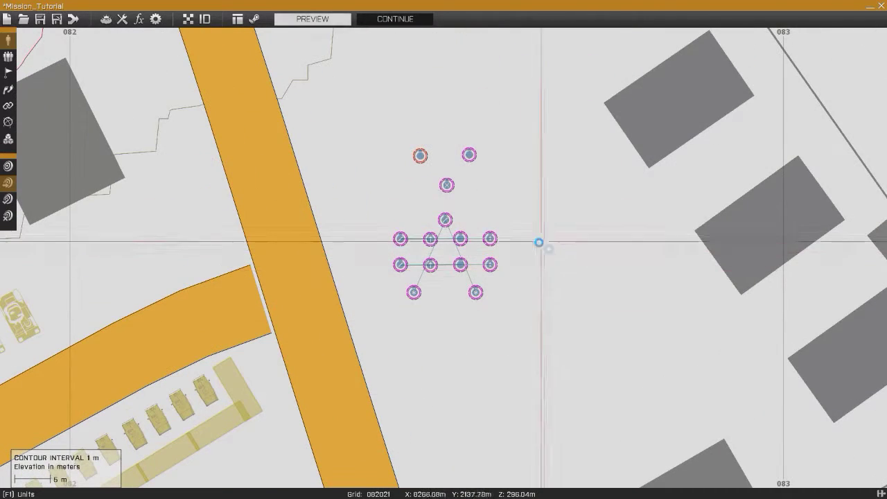
drag(430, 269, 489, 151)
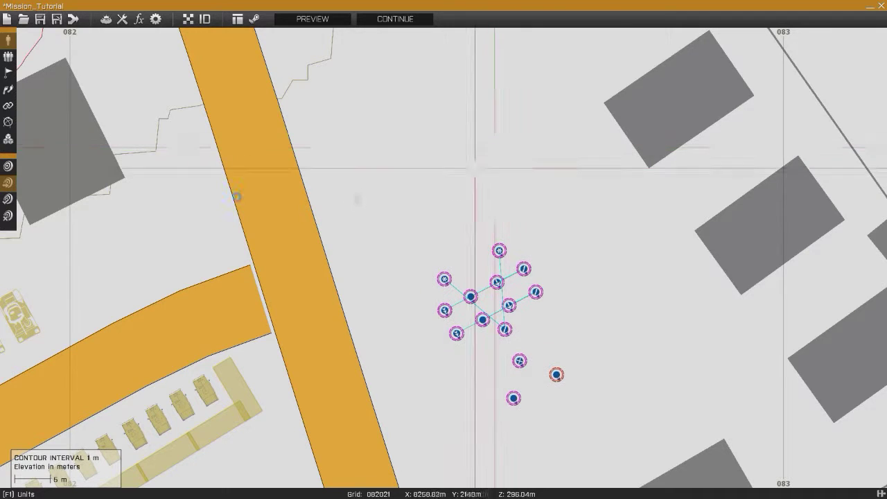
Move the empty map marker to just east of the rotated infantry formation, near its leader, and return to editing units.
click(8, 122)
mouse_move(439, 107)
mouse_down()
mouse_move(502, 336)
mouse_move(536, 332)
mouse_up()
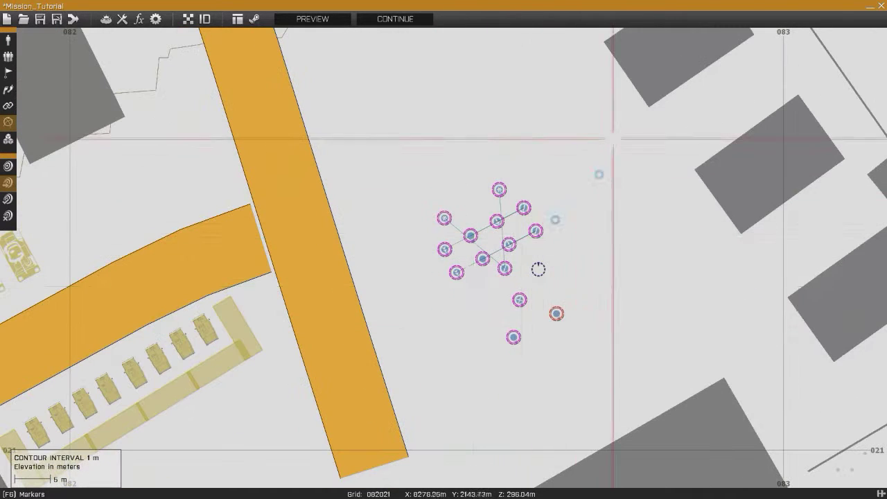
mouse_move(535, 266)
mouse_down()
mouse_move(538, 313)
mouse_move(519, 307)
mouse_up()
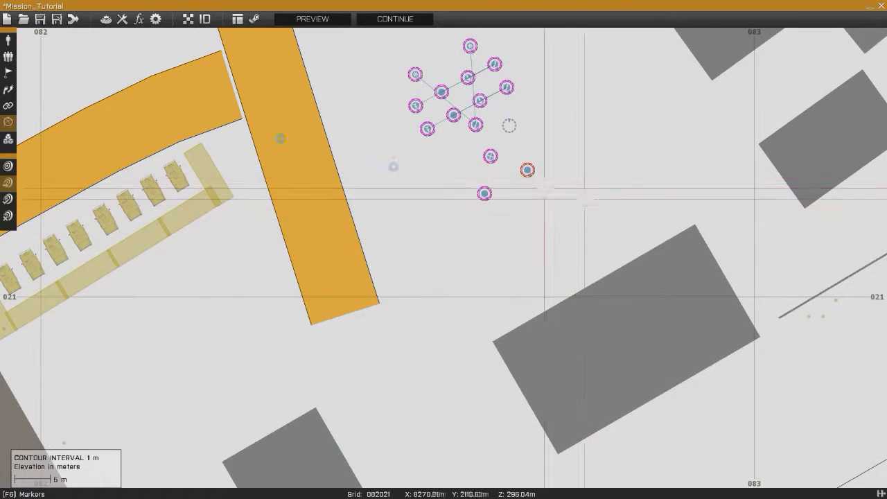
click(8, 39)
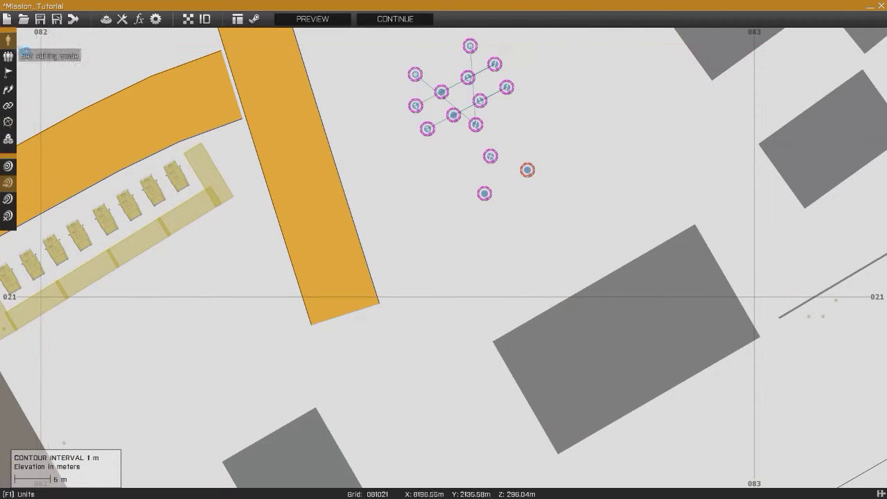
Start an empty object southeast of the infantry formation and look through the fortification units for a suitable structure.
double_click(550, 240)
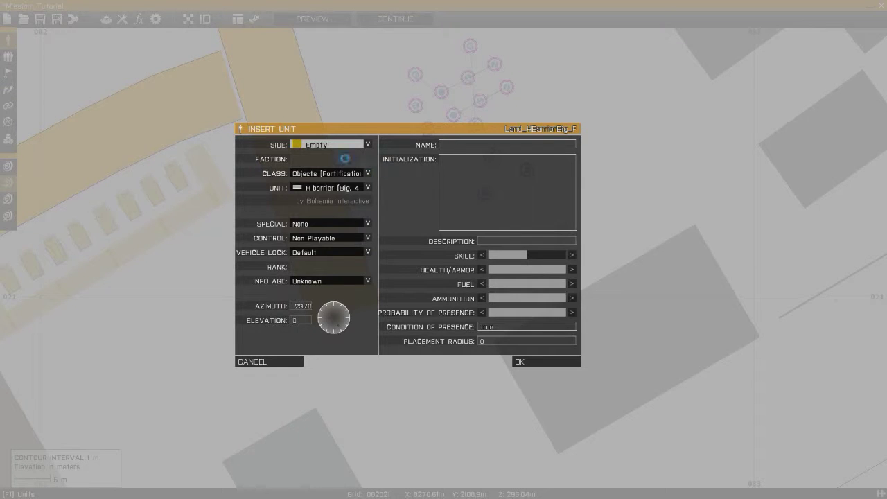
click(337, 173)
click(339, 174)
click(340, 188)
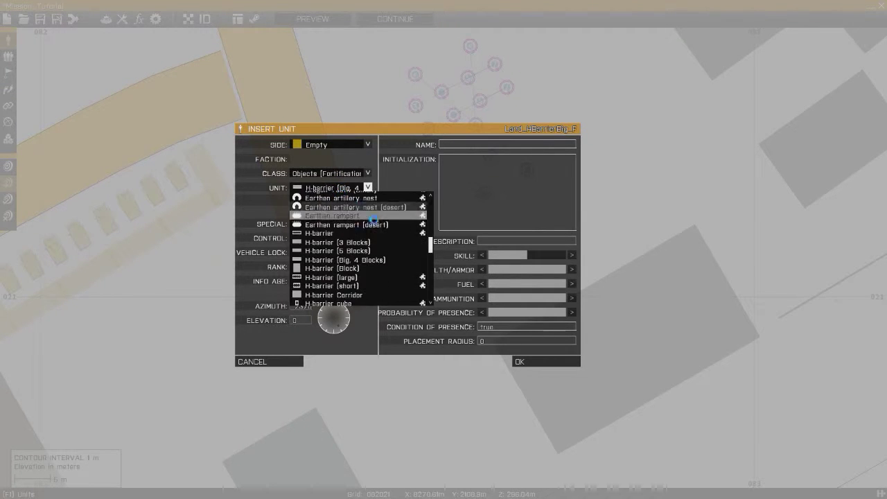
scroll(355, 230, up, 7)
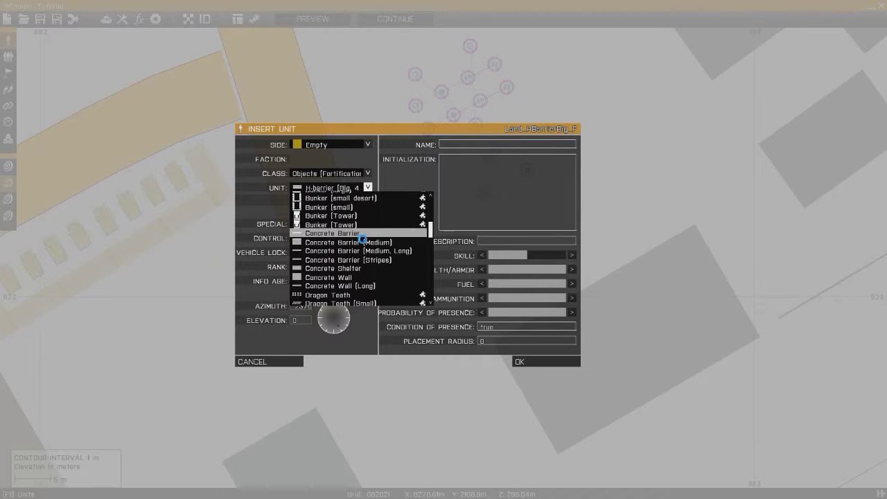
scroll(368, 233, up, 3)
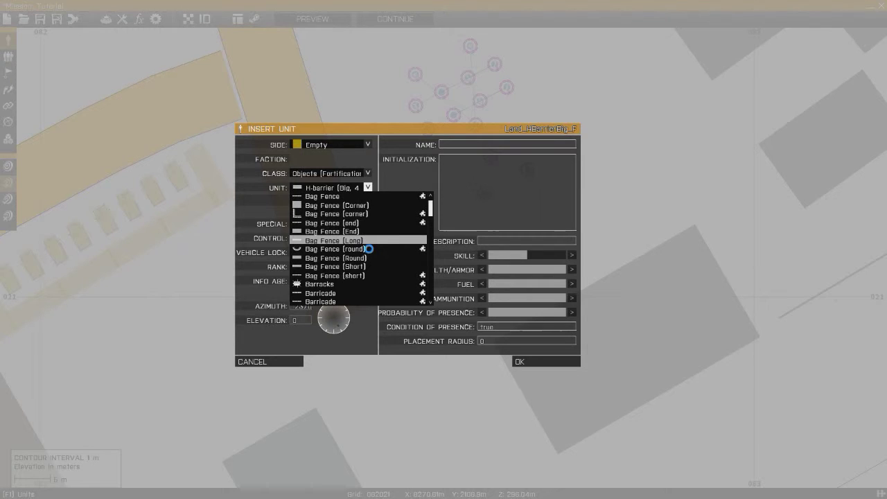
scroll(369, 245, down, 6)
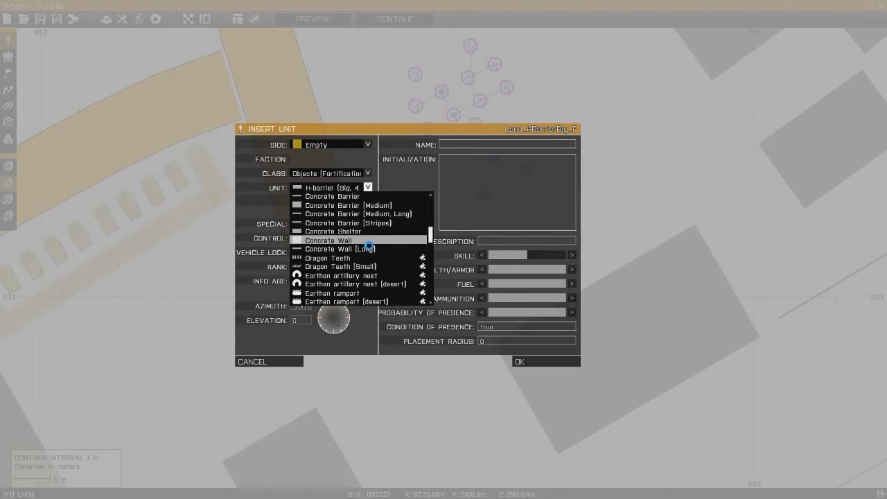
Place an empty Camouflage net (NATO desert) from Objects (Military) between the formation's leader end and the large grey building.
click(341, 174)
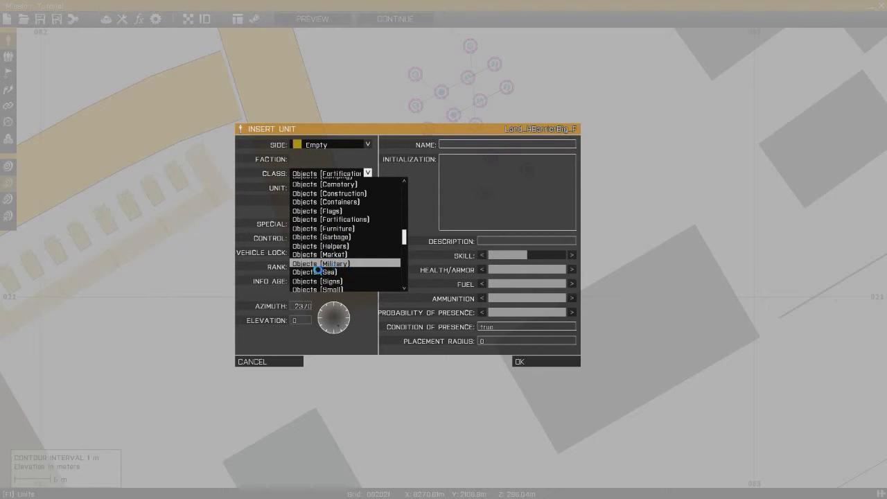
click(337, 189)
scroll(374, 243, up, 10)
scroll(372, 246, up, 3)
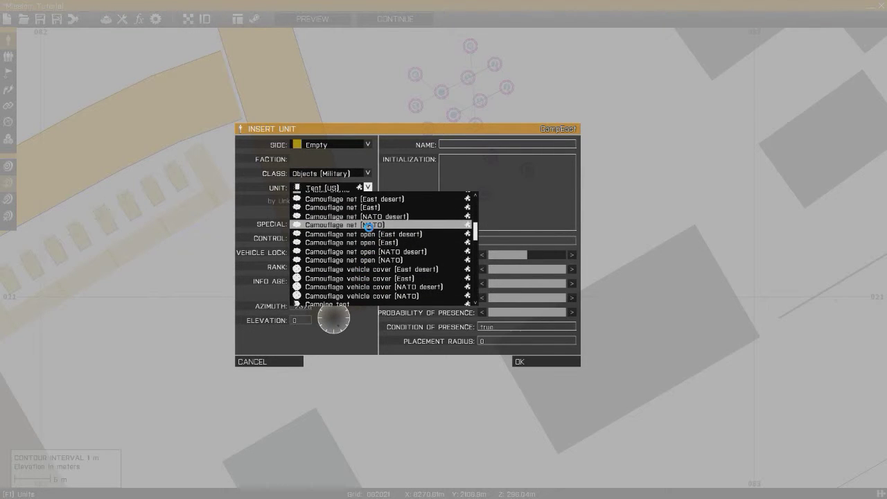
click(369, 225)
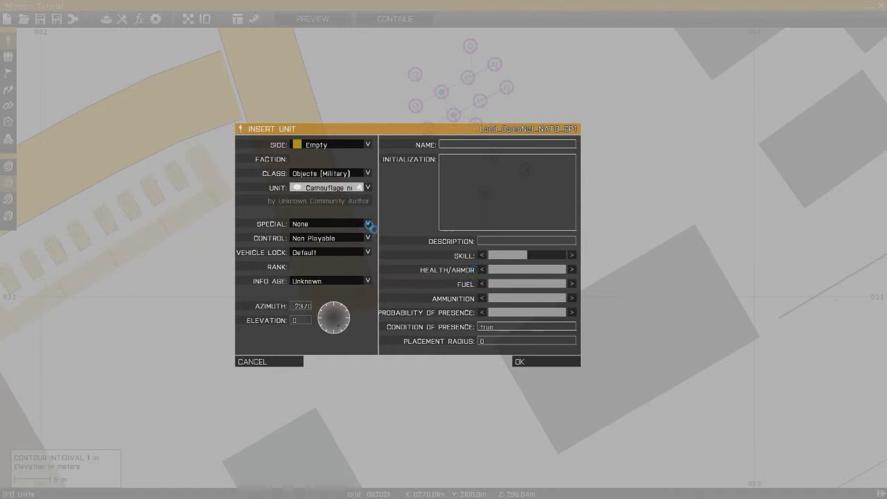
click(530, 356)
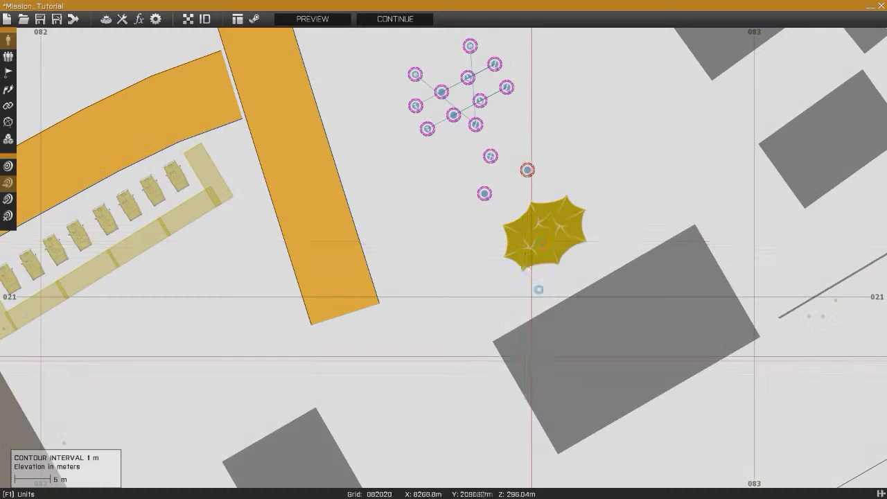
Shift the camouflage net slightly south-southeast and change its unit type to Camouflage net open (NATO desert).
double_click(555, 256)
click(333, 190)
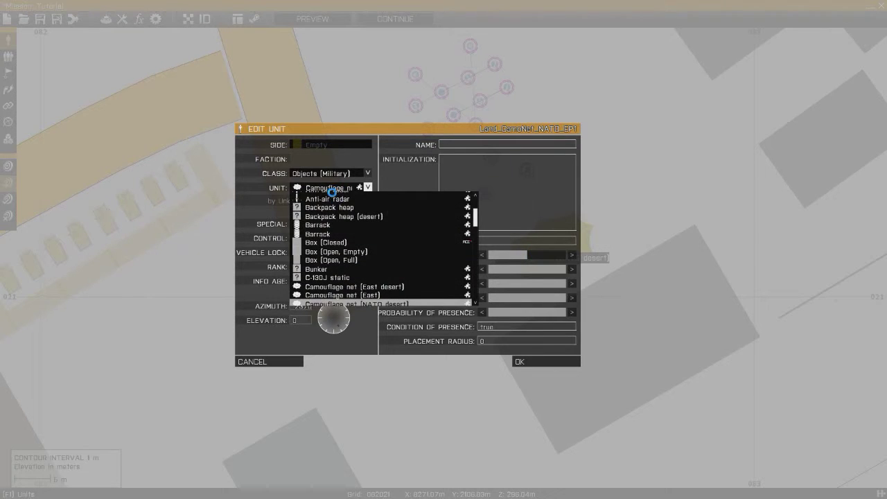
scroll(362, 228, down, 3)
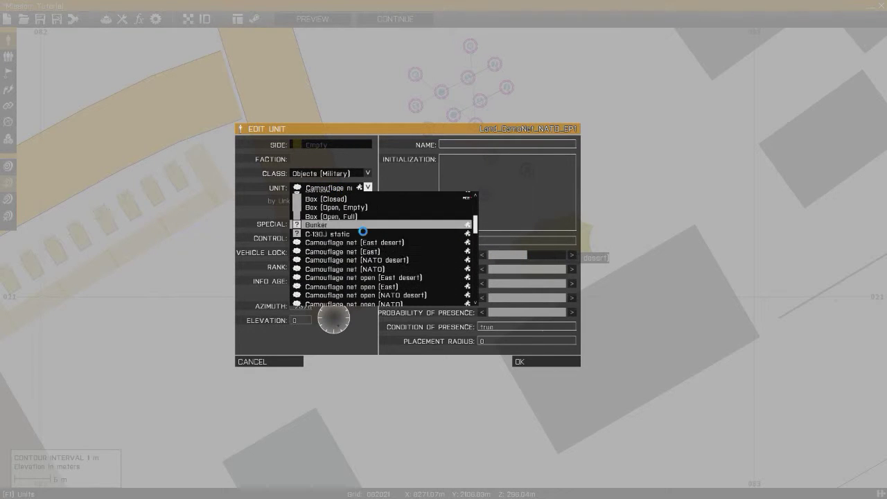
scroll(364, 229, up, 3)
scroll(362, 233, down, 5)
scroll(383, 268, up, 2)
click(384, 269)
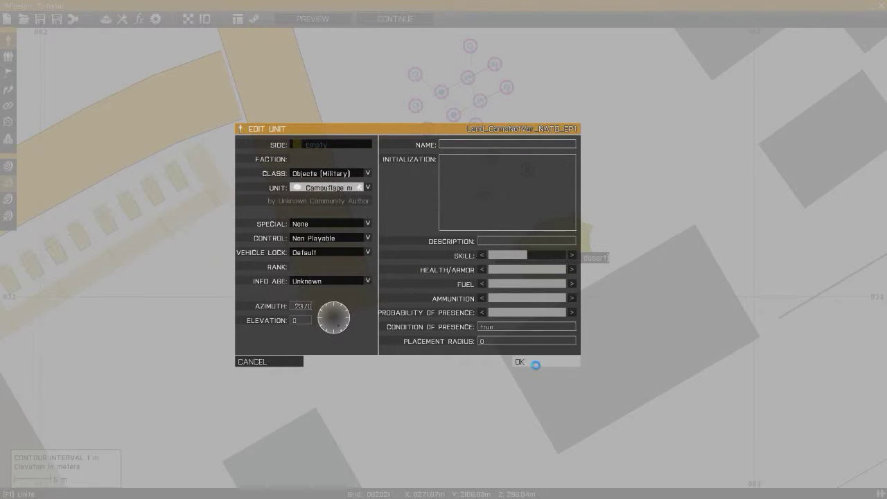
click(534, 362)
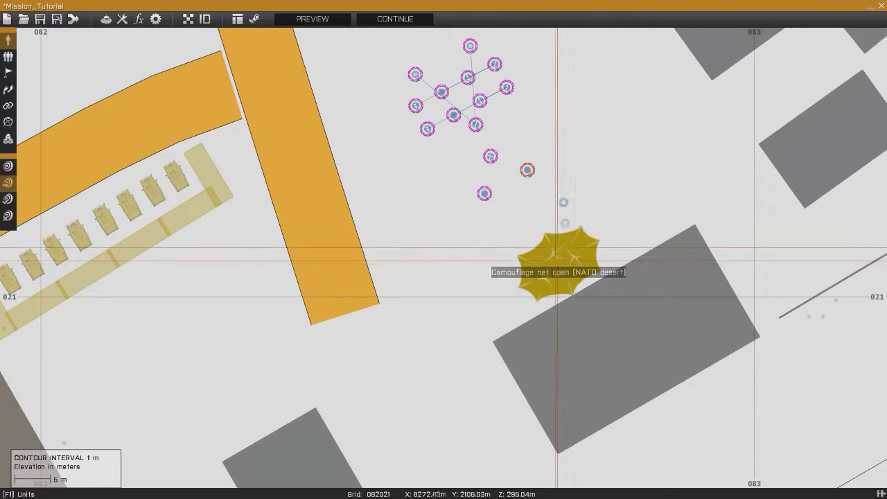
Place an empty RHSUSF Weapons Crate from the Ammo class at the northwest edge of the camouflage net.
scroll(547, 199, up, 5)
double_click(430, 172)
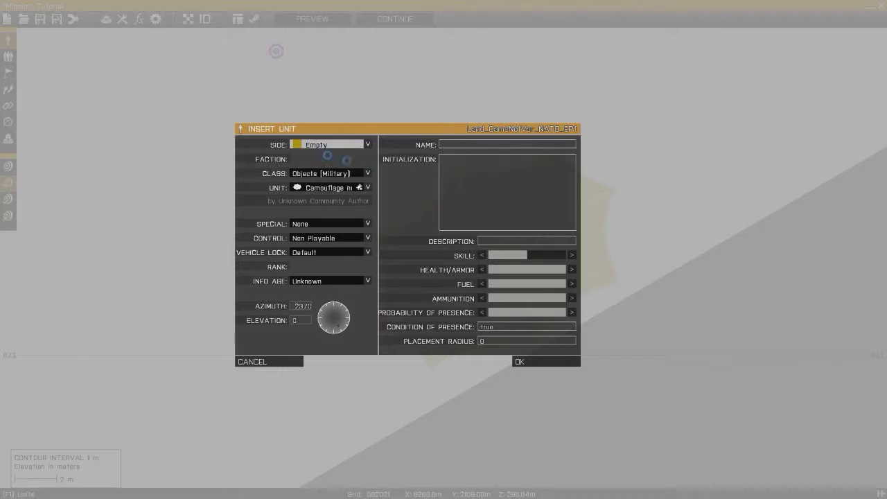
click(331, 148)
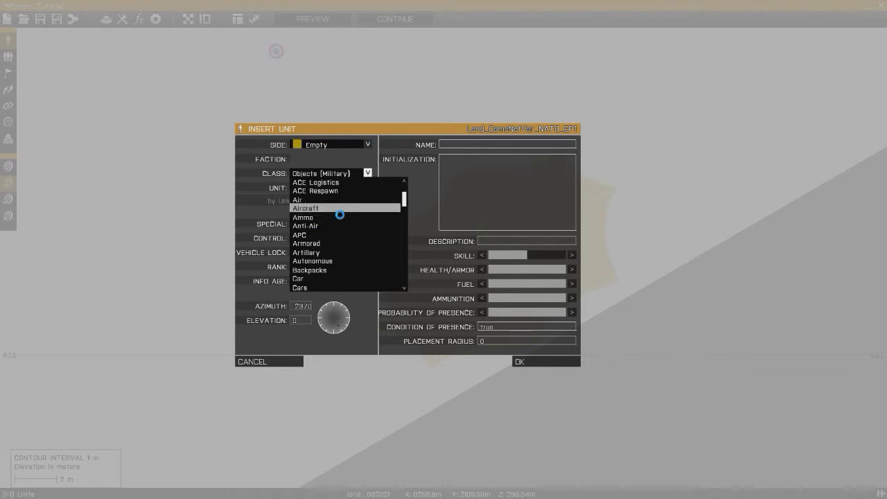
click(326, 217)
click(339, 190)
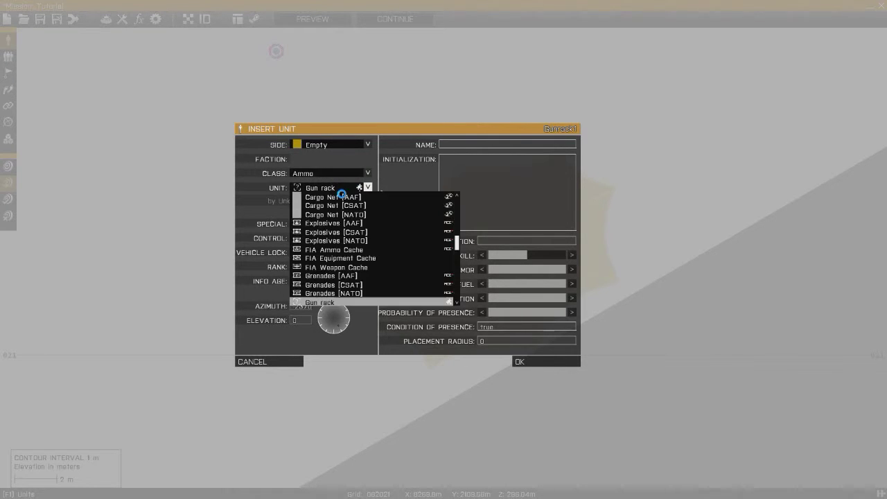
scroll(385, 227, down, 5)
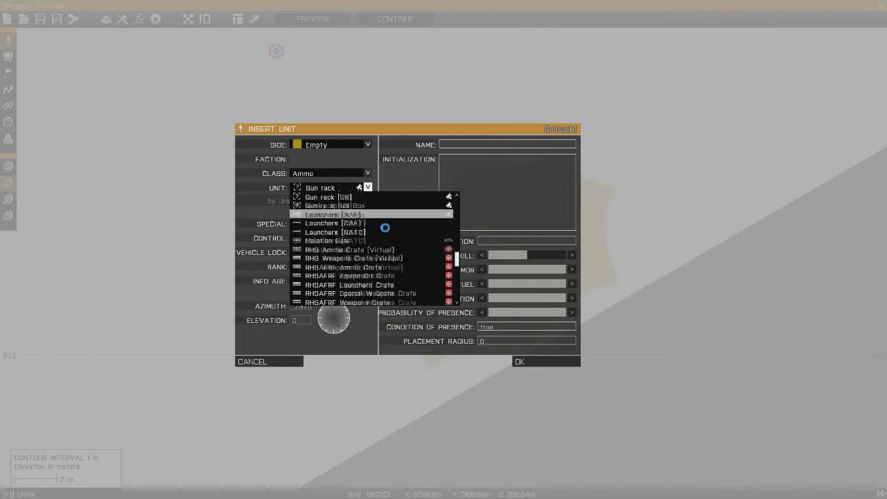
scroll(383, 229, down, 5)
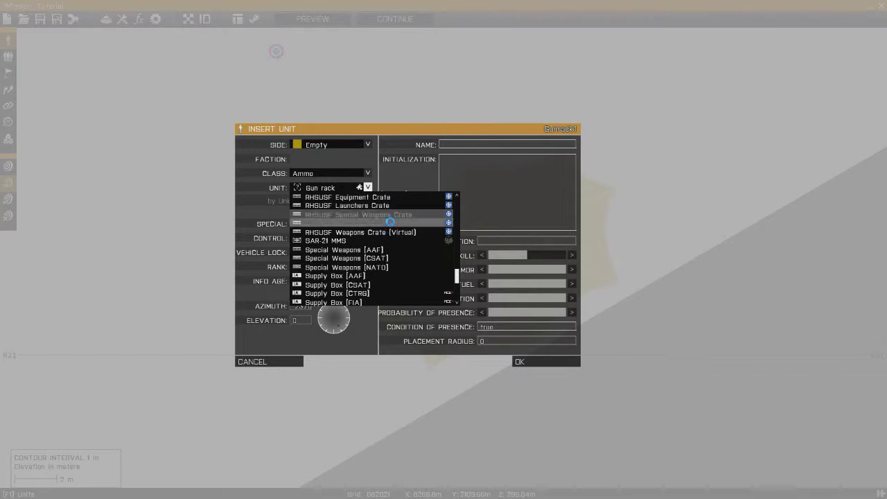
scroll(389, 222, up, 3)
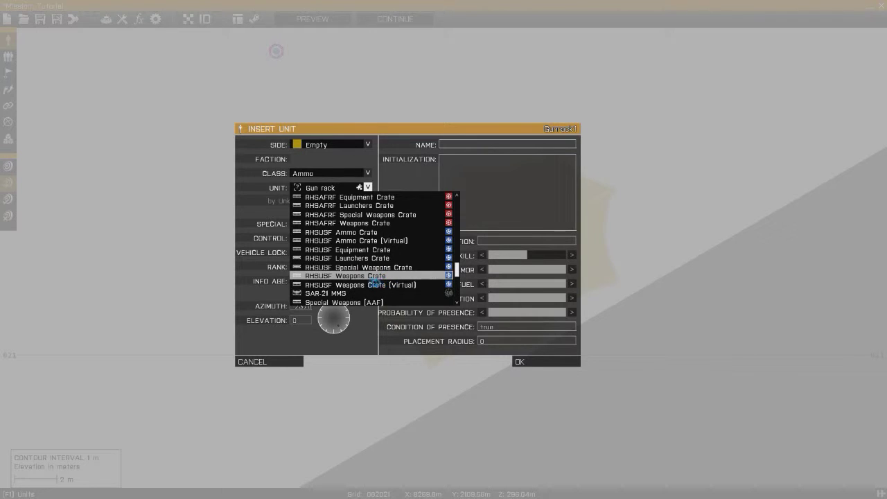
click(360, 276)
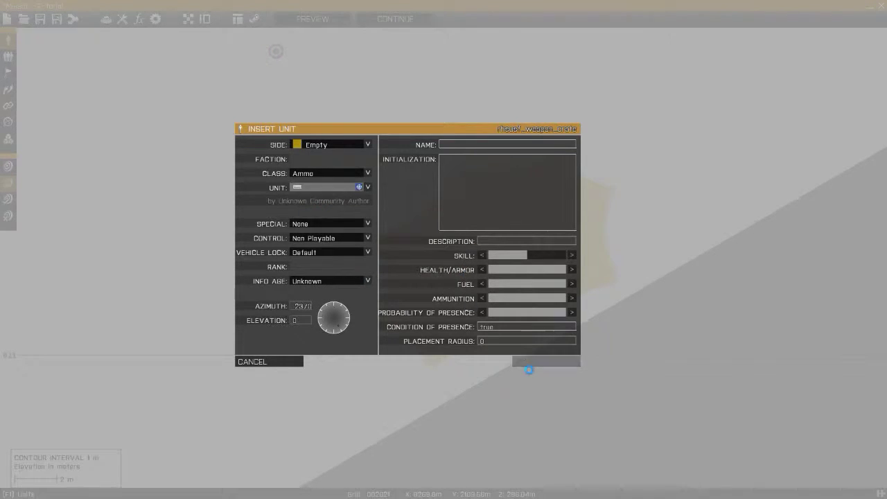
click(528, 363)
Move the weapons crate under the net's northern edge and rotate it to point north-northeast.
drag(435, 157, 472, 224)
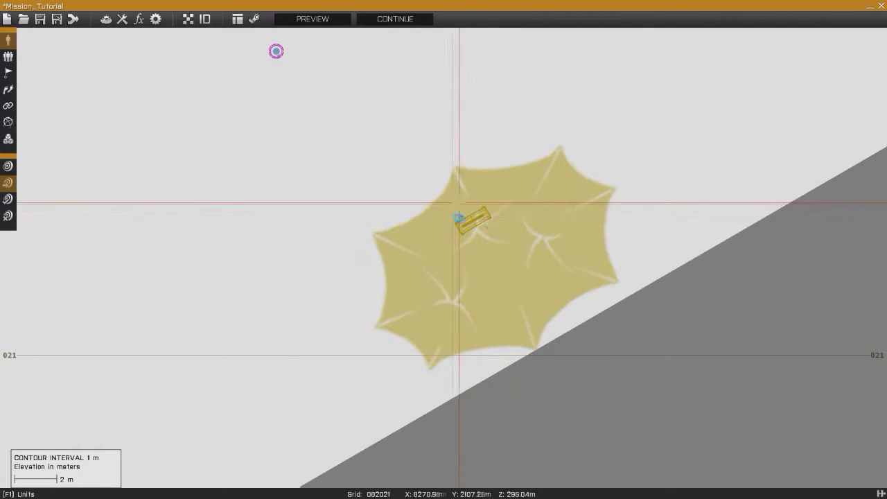
scroll(459, 218, up, 2)
drag(472, 235, 352, 173)
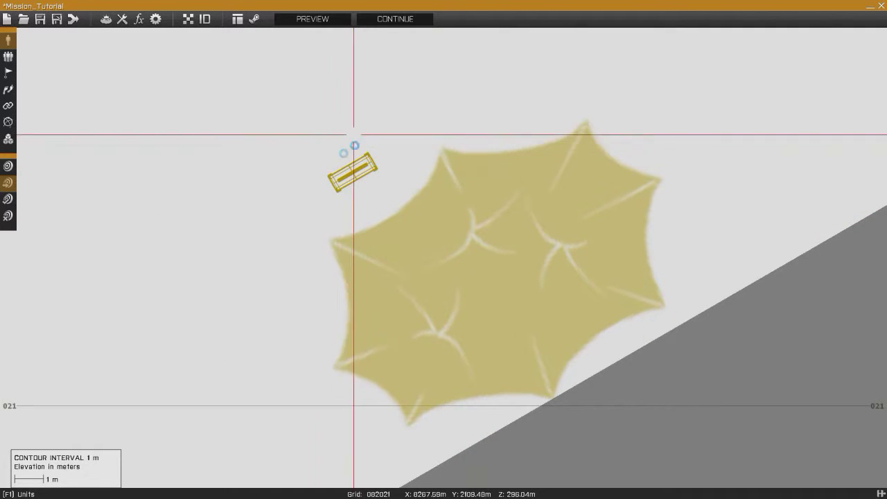
drag(361, 178, 477, 216)
drag(483, 262, 537, 166)
shift+drag(477, 182, 487, 144)
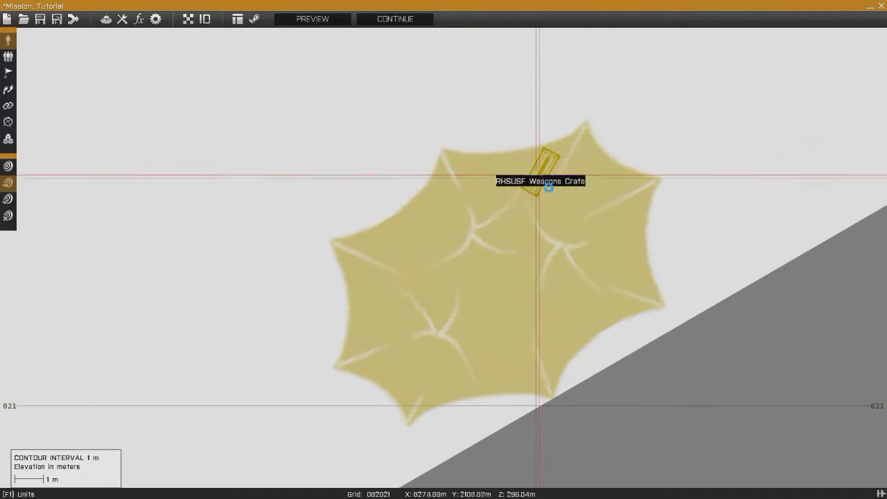
Paste a copy of the weapons crate under the northwest part of the net and rotate it.
key(ctrl+v)
shift+drag(436, 232, 376, 248)
double_click(424, 247)
key(Escape)
Change the copied crate to RHSUSF Ammo Crate and move it just southeast of the original weapons crate.
double_click(405, 239)
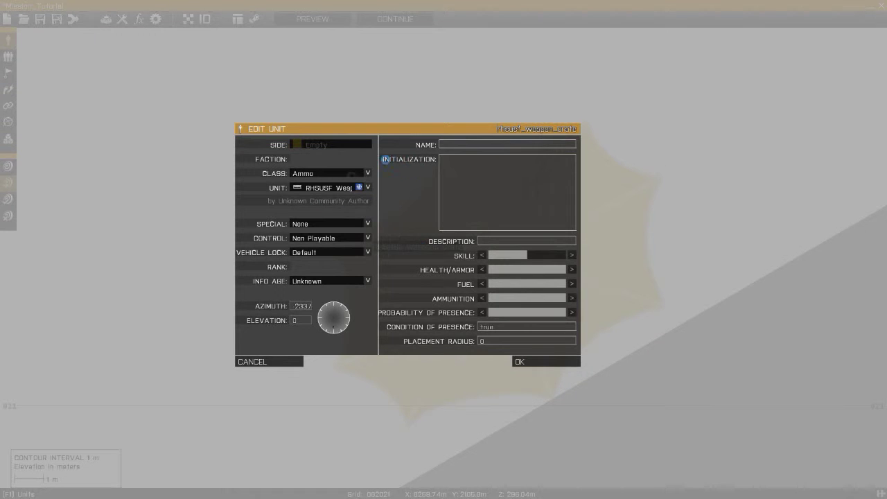
click(352, 189)
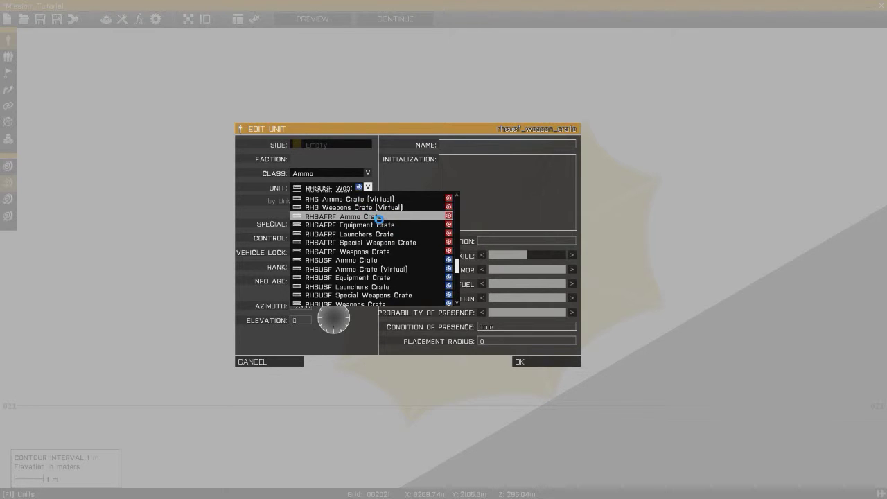
scroll(340, 201, down, 3)
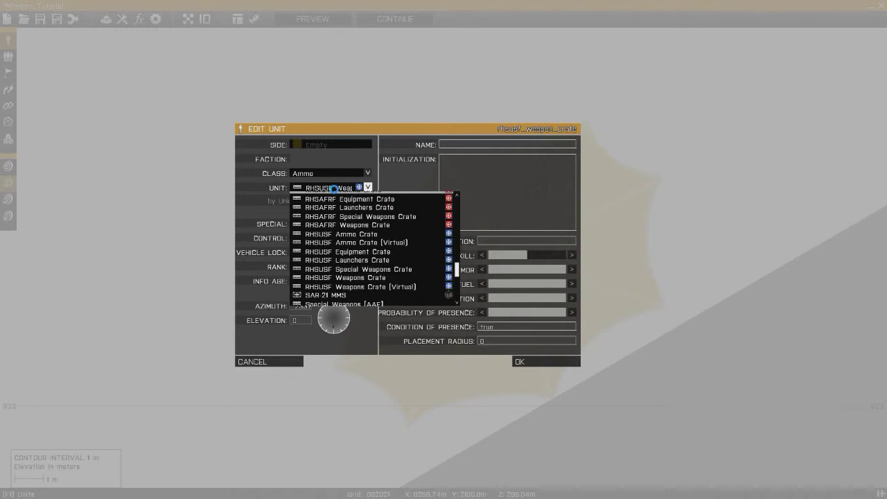
click(336, 189)
click(336, 188)
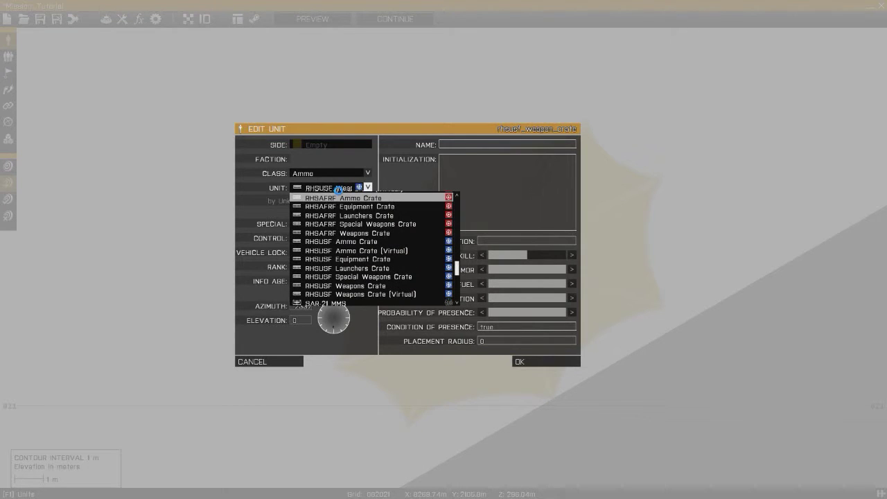
click(379, 243)
click(546, 361)
drag(417, 245, 586, 226)
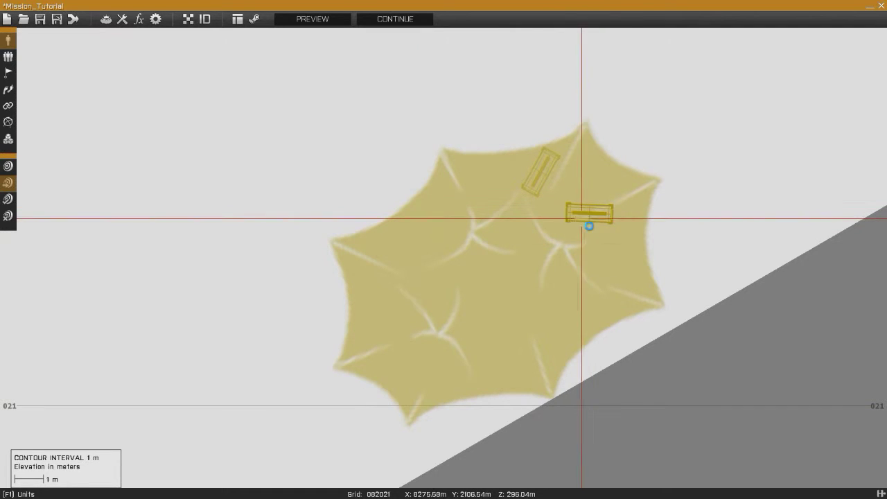
Change another copied weapons crate under the western part of the net to an [ACE] Medical Supply Crate.
double_click(421, 251)
click(367, 187)
scroll(379, 259, down, 4)
drag(463, 290, 471, 203)
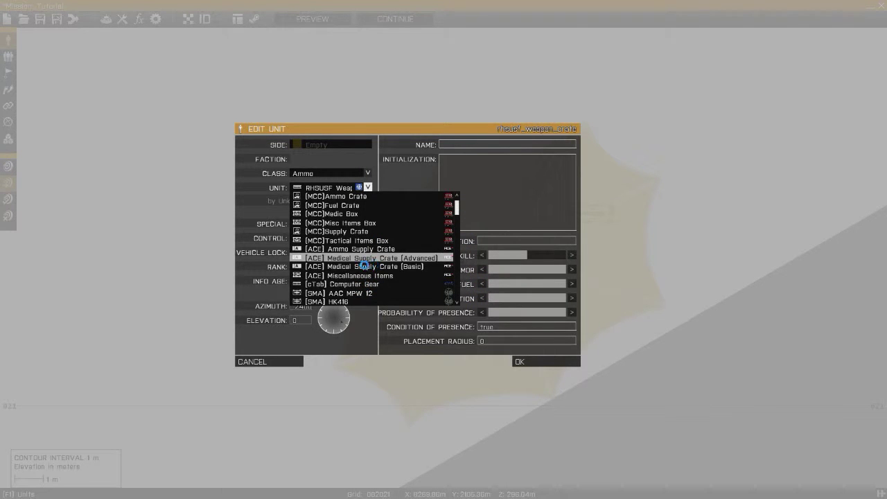
click(413, 267)
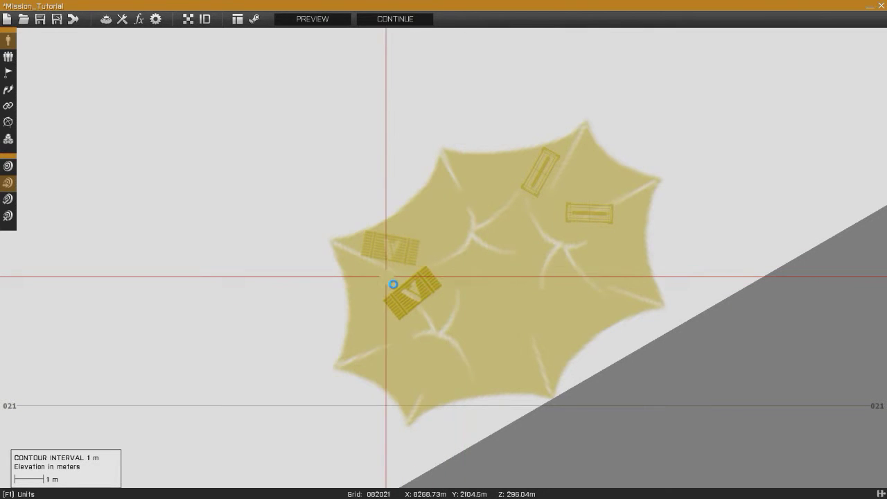
Arrange three medical supply crates at differing angles in a tight cluster under the western part of the net.
mouse_move(386, 277)
shift+mouse_down()
mouse_move(291, 282)
mouse_move(371, 287)
shift+mouse_up()
drag(452, 241, 371, 321)
drag(379, 285, 398, 279)
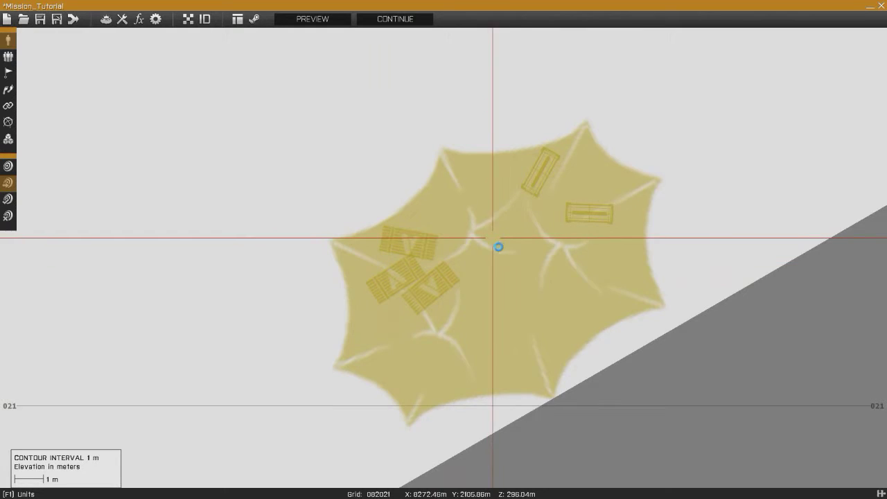
Add a supply crate of the wrench-icon type under the southern part of the net.
right_drag(457, 233, 402, 223)
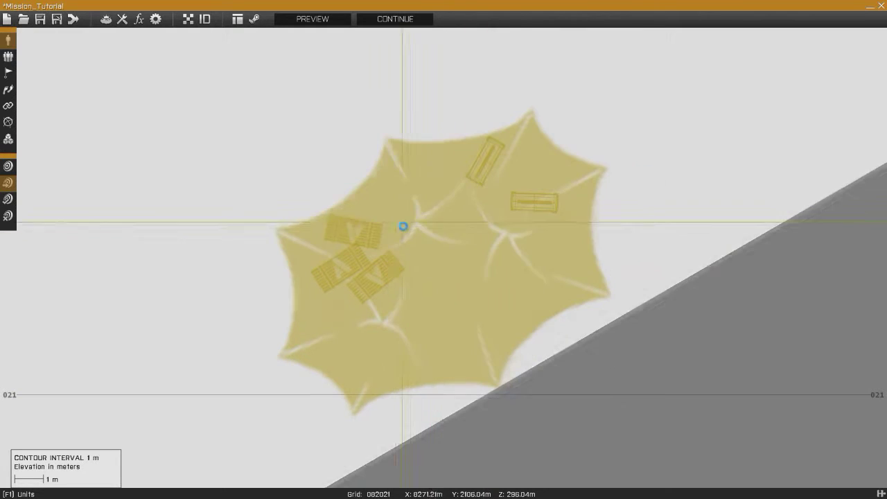
double_click(437, 296)
click(354, 188)
scroll(359, 241, down, 3)
click(381, 232)
click(544, 361)
drag(435, 304, 470, 347)
Duplicate the wrench-icon crate and rotate the pair to differing angles near the net's southern corner.
key(ctrl+c)
key(ctrl+v)
shift+drag(367, 345, 430, 400)
click(463, 285)
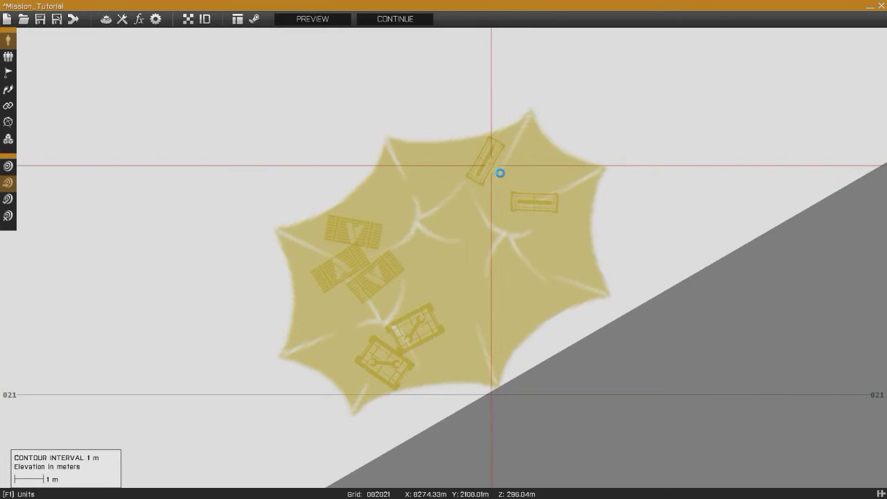
scroll(485, 194, down, 2)
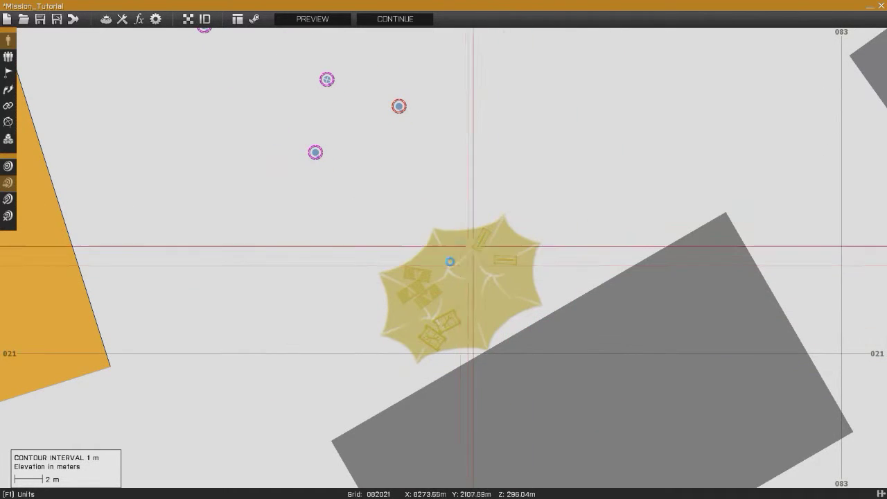
scroll(470, 297, up, 2)
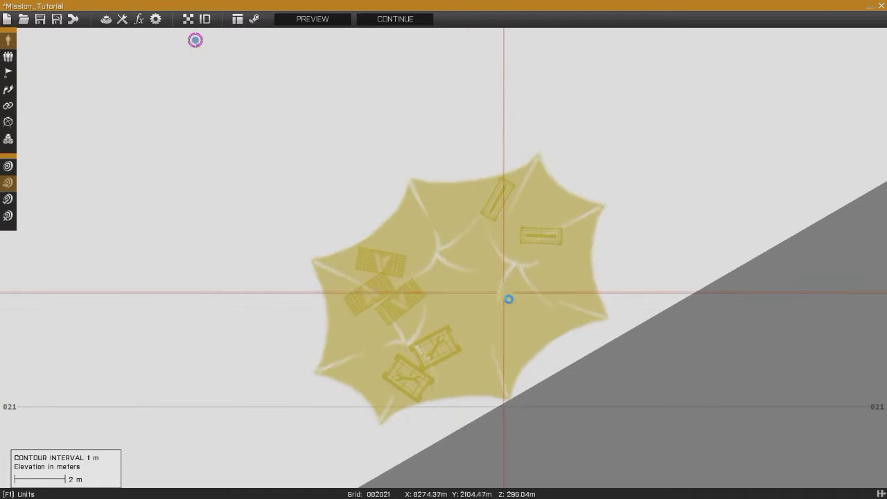
Change a copied [ACE] Miscellaneous Items crate near the net's centre to [cTab] Computer Gear and move it to the net's eastern edge.
scroll(506, 291, up, 1)
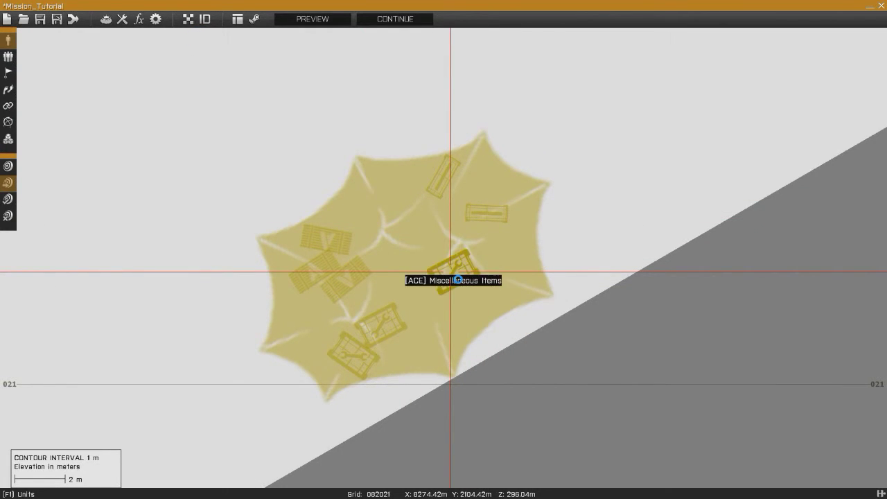
double_click(458, 280)
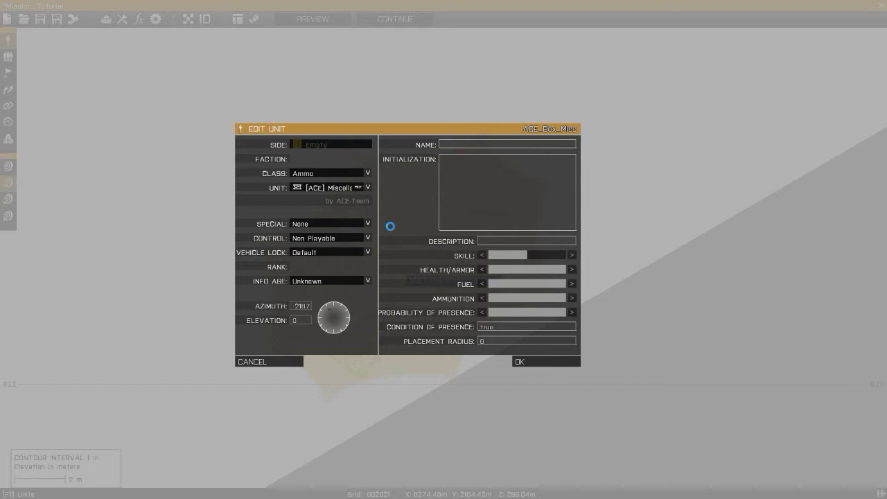
click(348, 189)
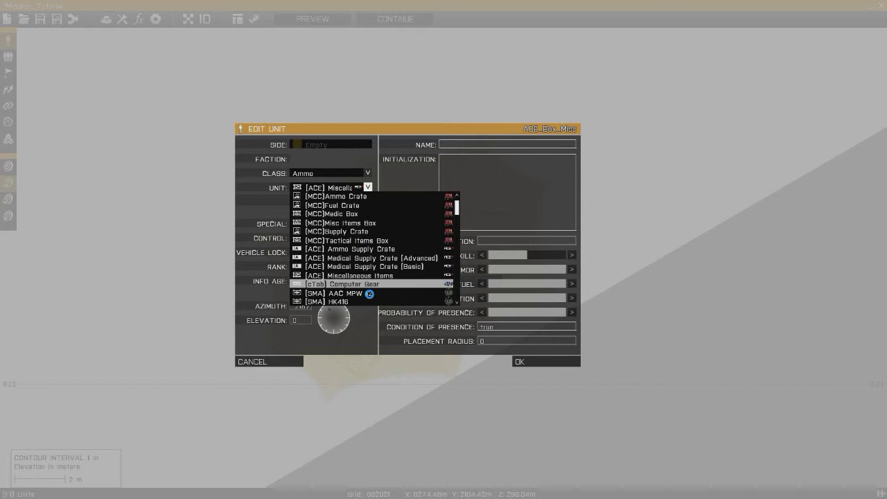
click(368, 285)
click(531, 365)
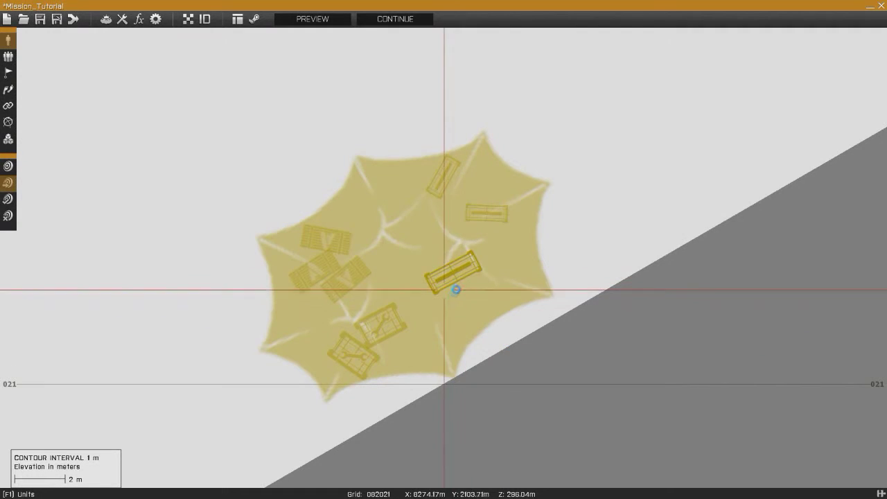
drag(376, 216, 481, 300)
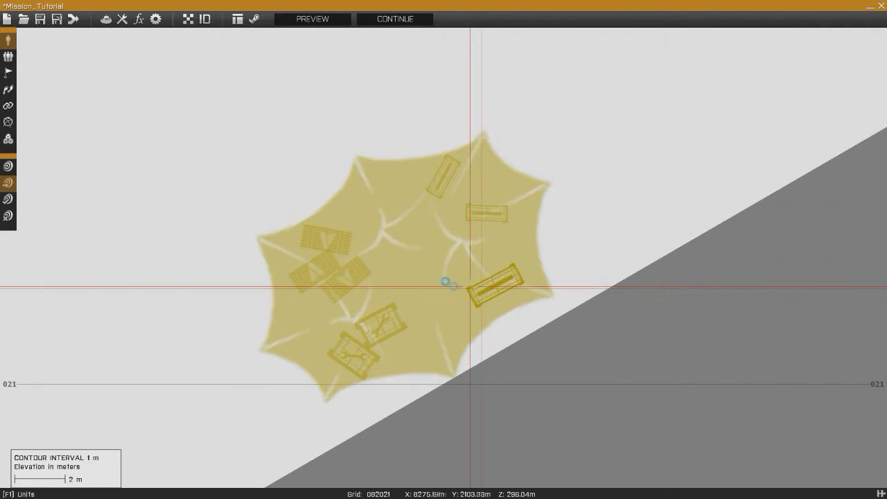
Change another copied [ACE] Miscellaneous Items crate near the net's centre to Explosives [NATO].
double_click(439, 269)
click(367, 187)
scroll(365, 252, down, 5)
scroll(365, 253, down, 3)
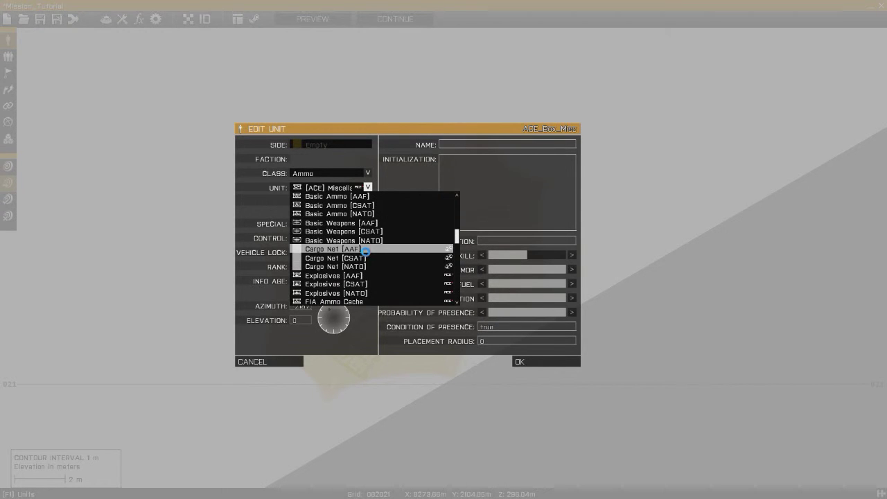
scroll(343, 266, down, 3)
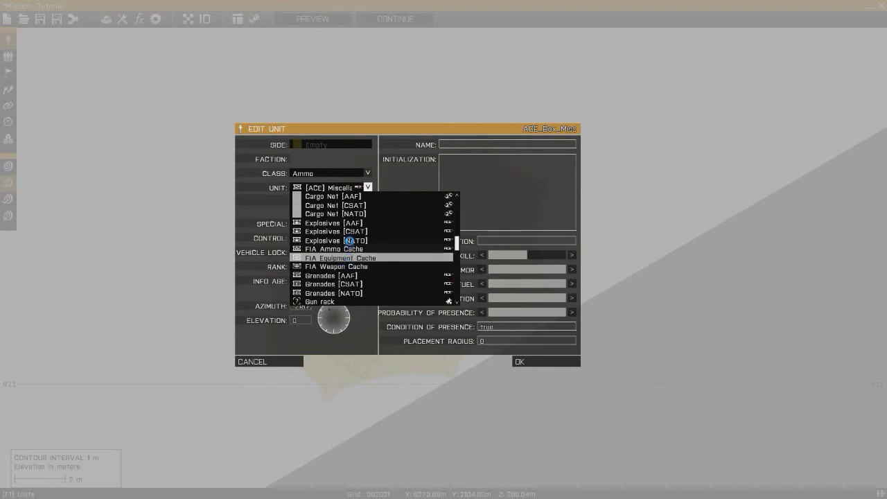
click(349, 242)
click(528, 364)
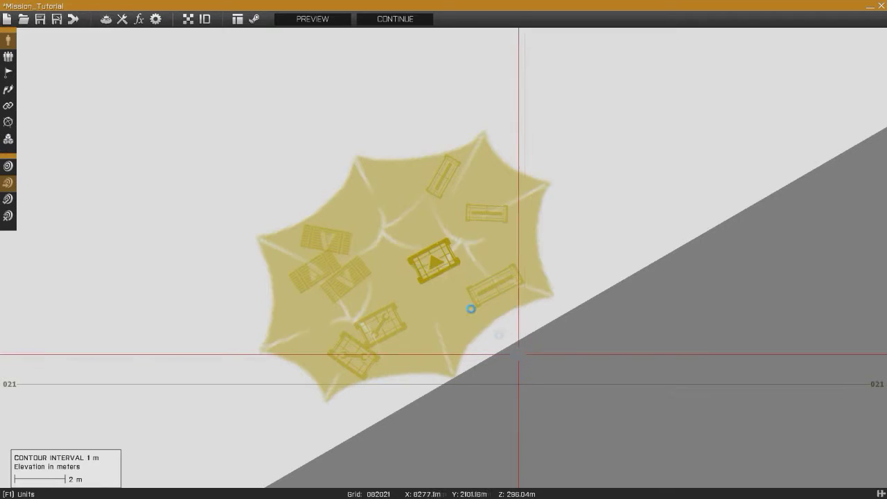
Move the explosives crate beside the computer gear crate, duplicate it and set the pair at differing angles.
drag(441, 288, 474, 259)
key(ctrl+v)
shift+drag(419, 273, 435, 371)
Add two TFAR Radio [NATO] crates, made from a copied explosives crate, at differing angles just outside the net's northwestern edge.
key(ctrl+v)
double_click(402, 243)
click(328, 190)
scroll(380, 242, down, 12)
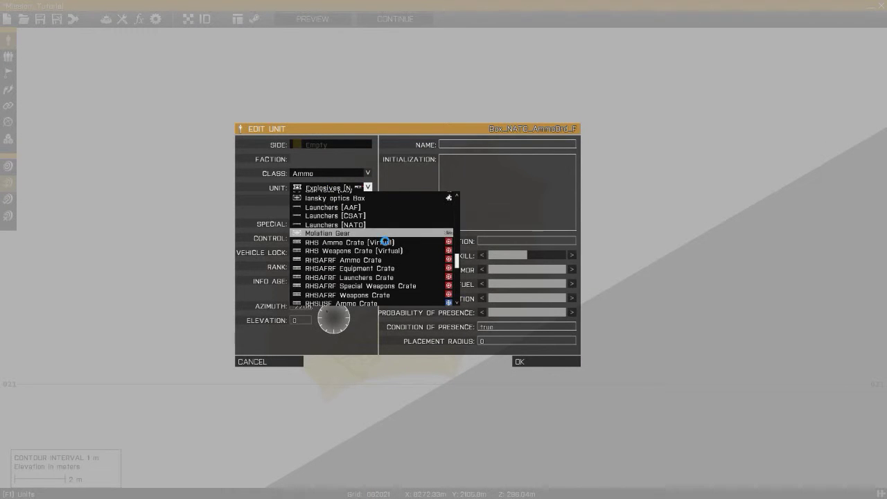
scroll(382, 241, down, 5)
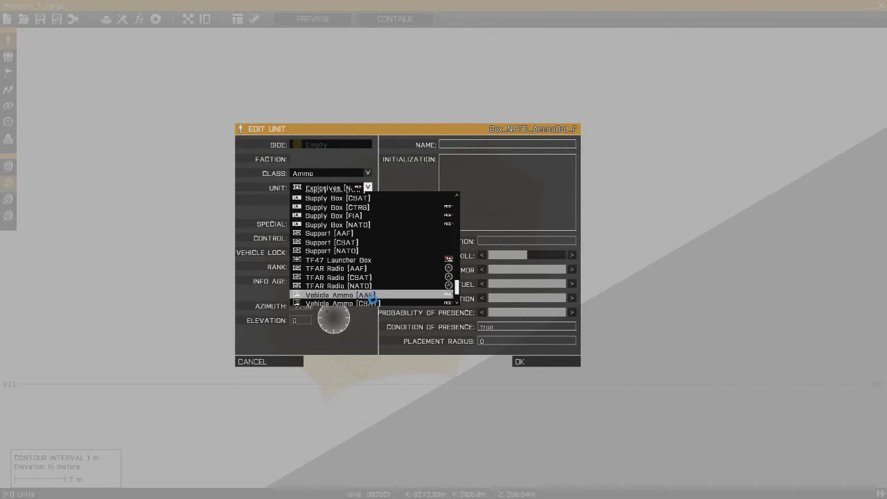
click(368, 285)
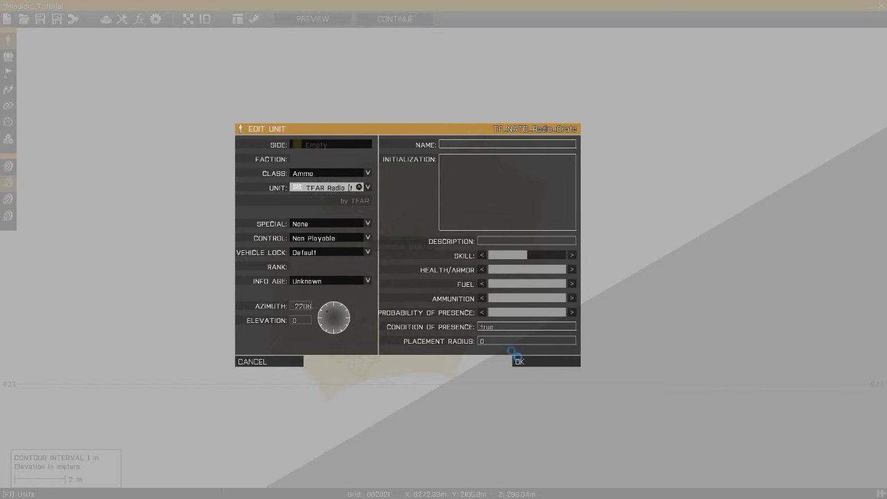
click(519, 361)
drag(397, 242, 336, 159)
drag(333, 209, 248, 280)
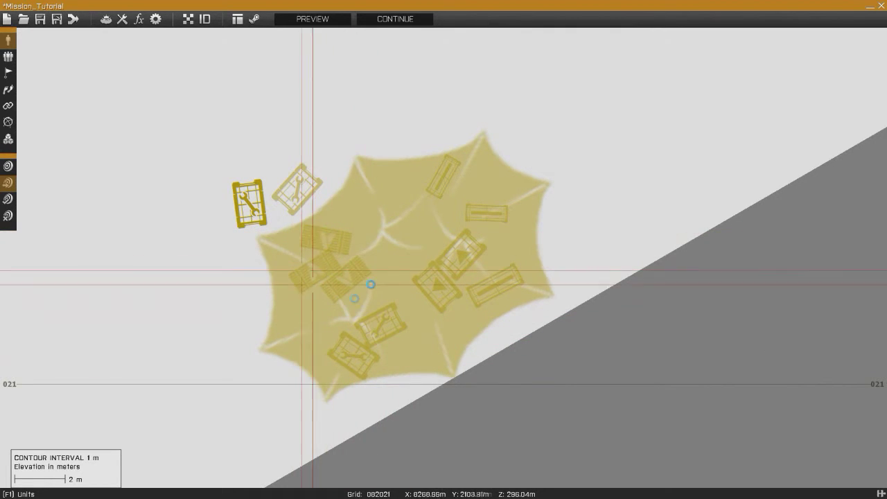
Try to place a second camouflage net overlapping the northeastern side of the supply point's net.
right_drag(356, 232, 367, 303)
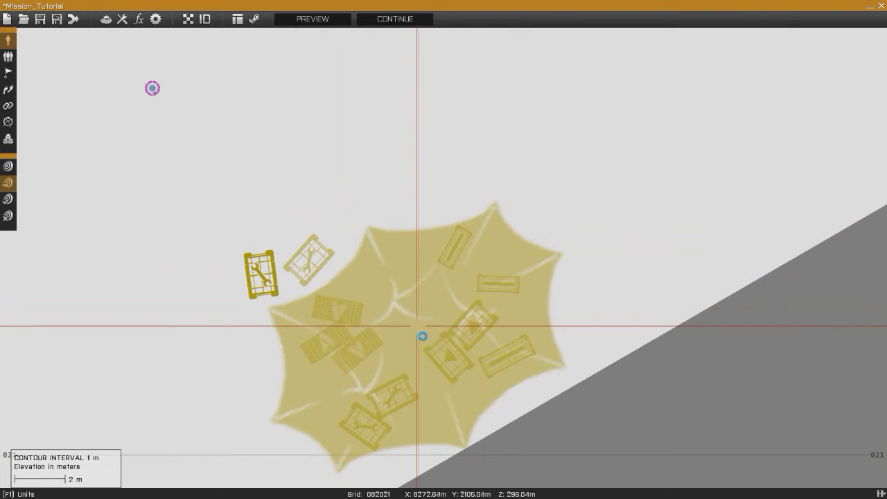
drag(423, 336, 641, 241)
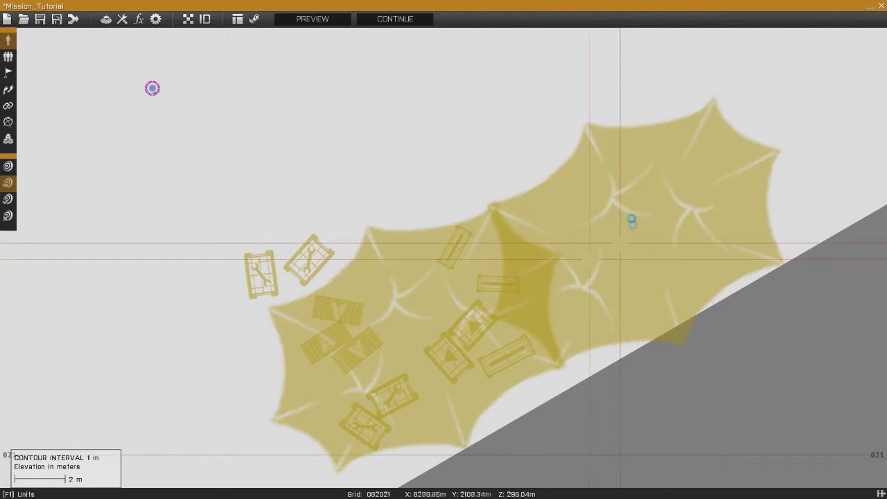
scroll(630, 243, down, 5)
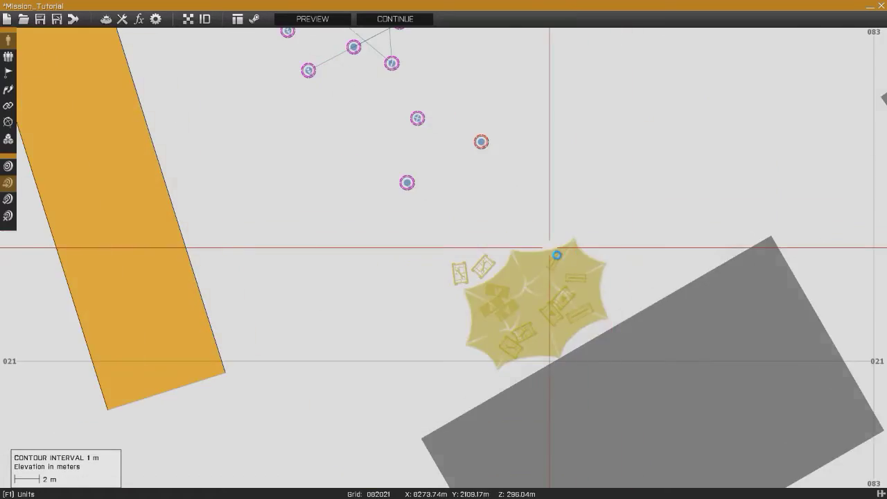
Examine the layout of the whole base, from the supply point and vehicle rows to the hangared aircraft, helicopters and runway.
scroll(549, 247, down, 5)
right_drag(551, 247, 612, 229)
scroll(588, 288, down, 4)
right_drag(600, 312, 525, 245)
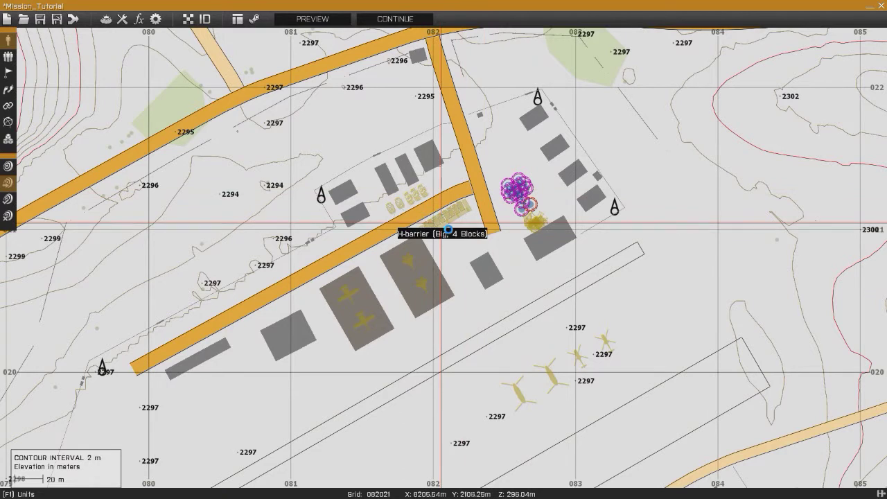
scroll(496, 230, up, 4)
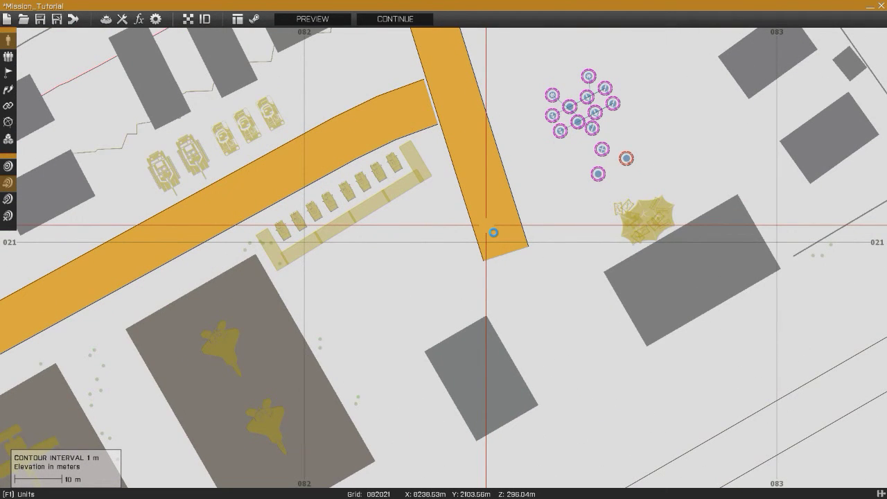
scroll(497, 246, down, 5)
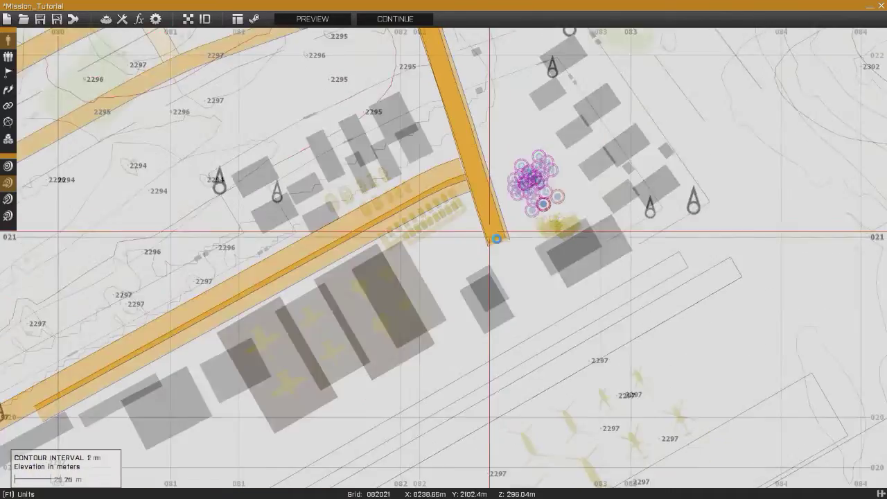
scroll(518, 302, up, 4)
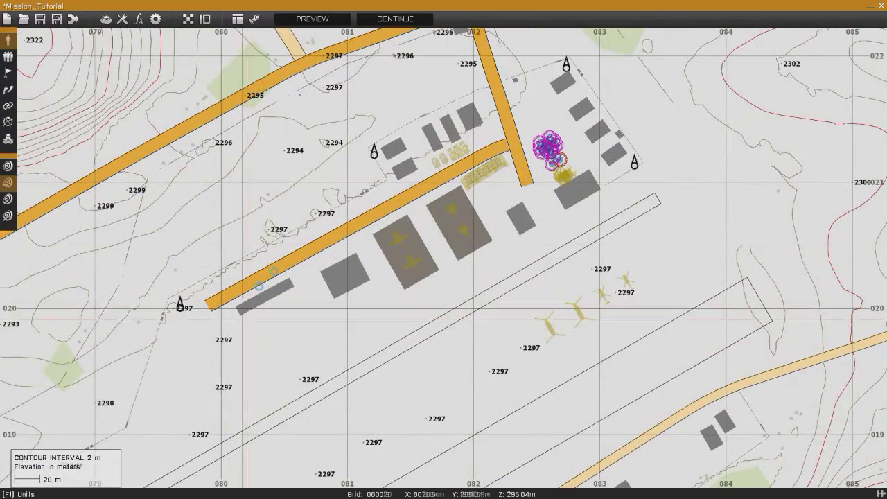
scroll(563, 173, up, 5)
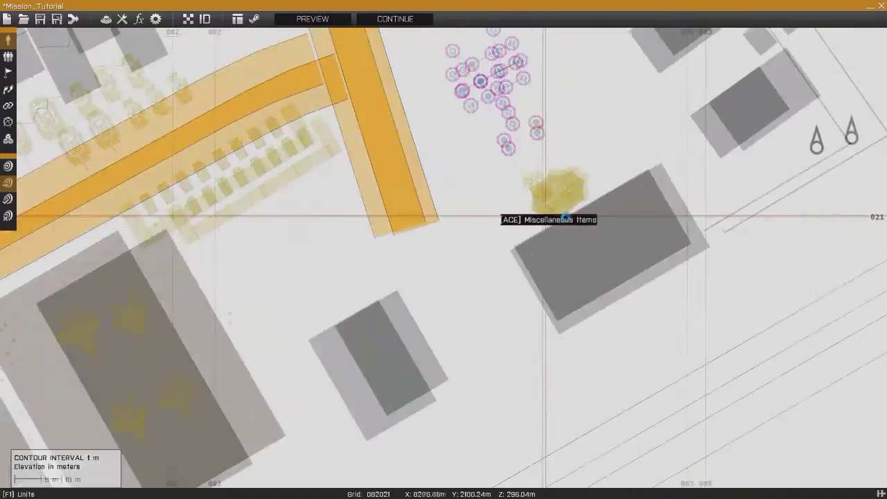
scroll(519, 217, down, 6)
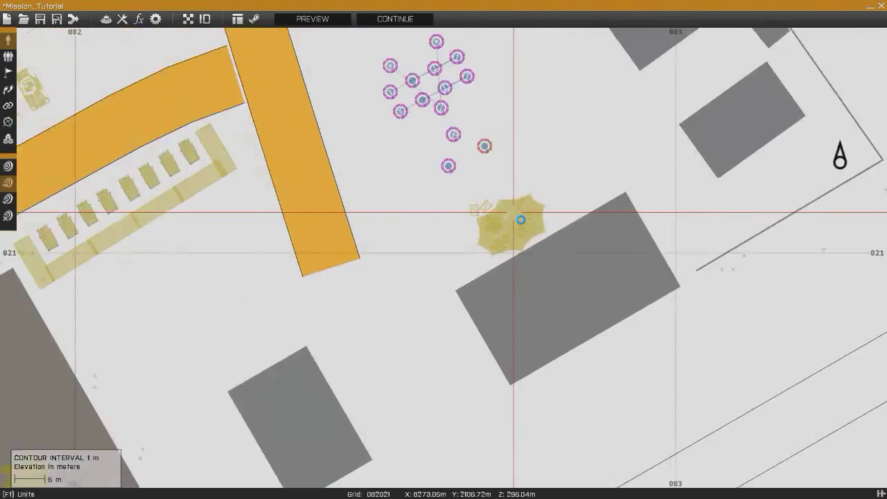
scroll(485, 219, down, 3)
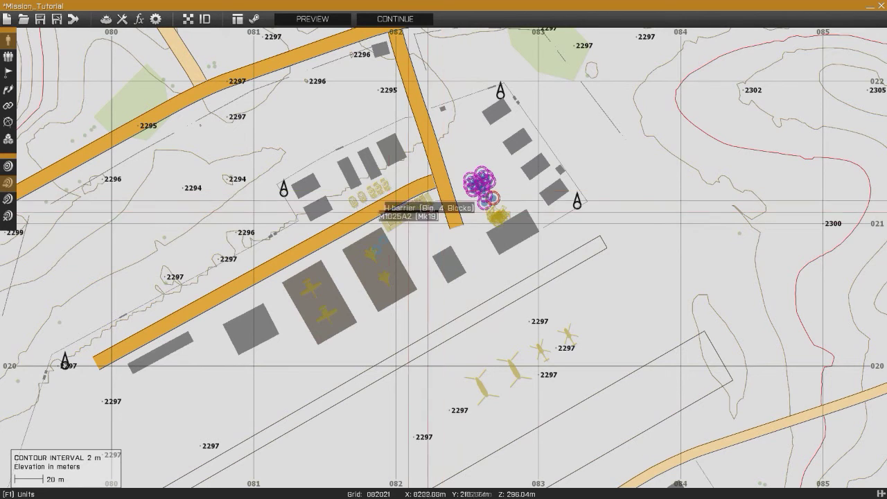
scroll(416, 213, up, 2)
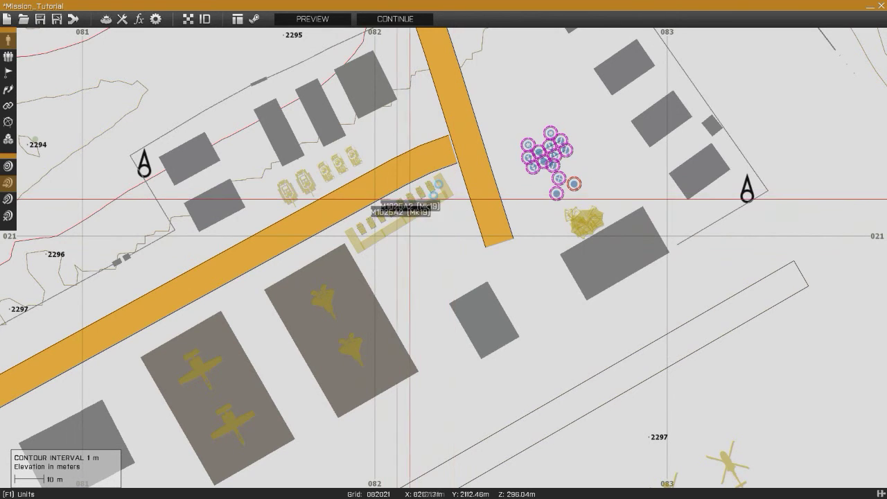
right_drag(426, 160, 458, 195)
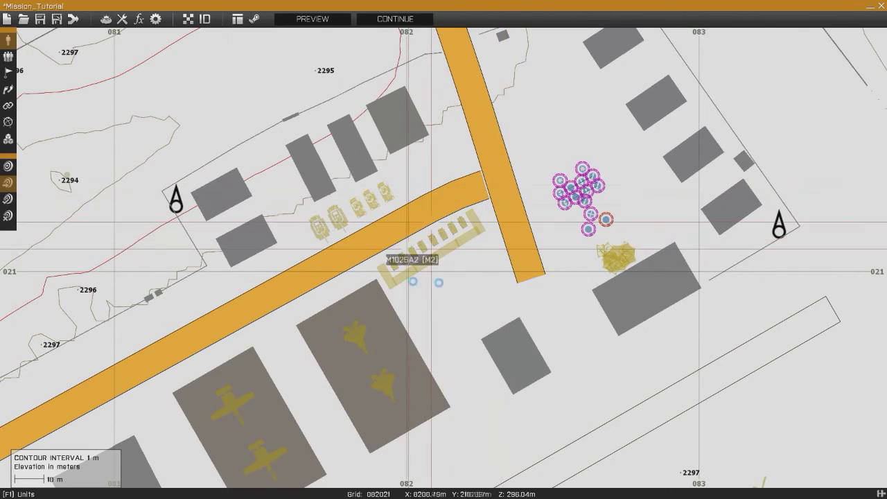
right_drag(492, 264, 459, 208)
scroll(456, 204, down, 2)
right_drag(519, 268, 464, 212)
right_drag(552, 300, 509, 261)
scroll(509, 262, down, 1)
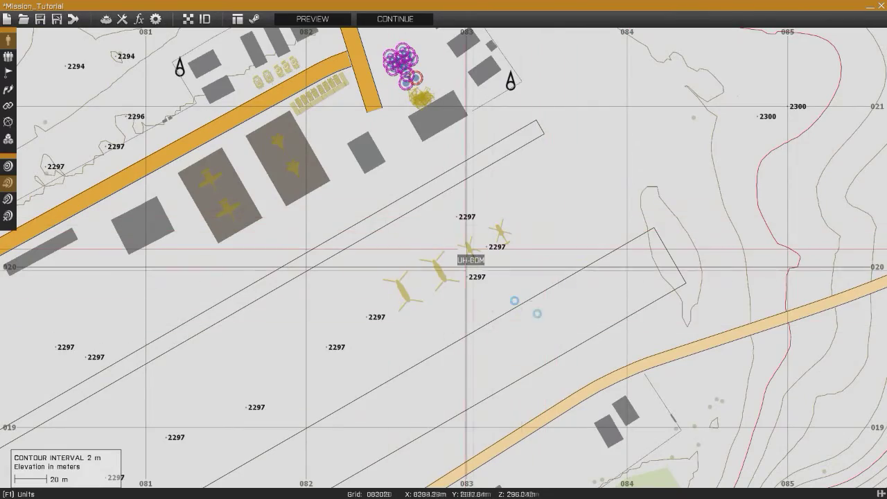
scroll(525, 233, down, 3)
right_drag(524, 218, 486, 278)
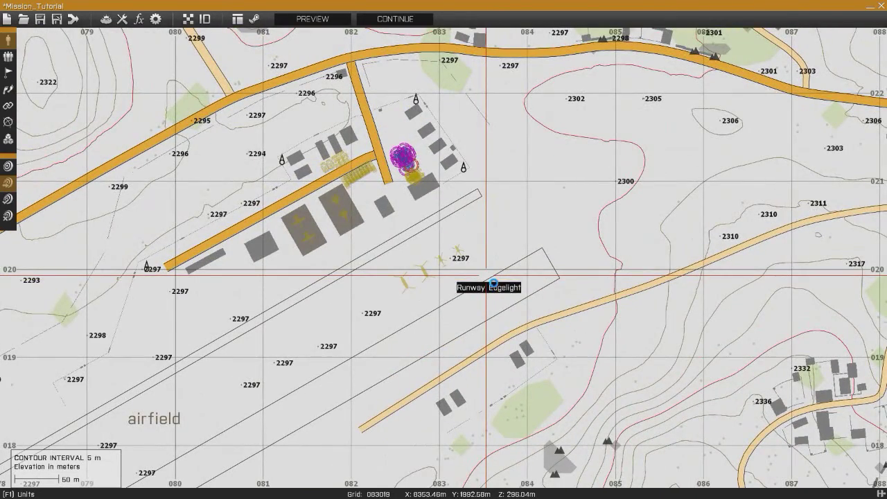